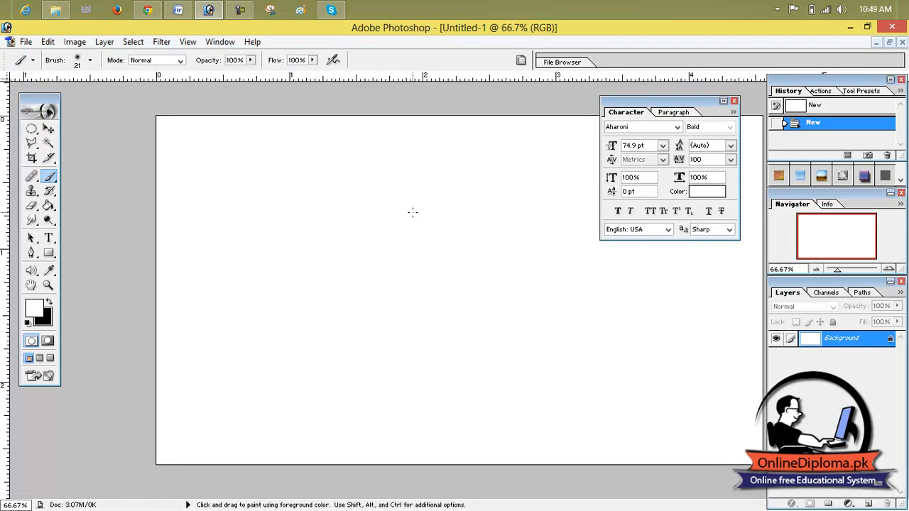
Set the foreground colour to black and fill the Background layer with it.
{"action": "left_click", "coordinate": [48, 270]}
{"action": "left_click", "coordinate": [33, 307]}
{"action": "left_click", "coordinate": [271, 331]}
{"action": "left_click", "coordinate": [557, 154]}
{"action": "key", "text": "b"}
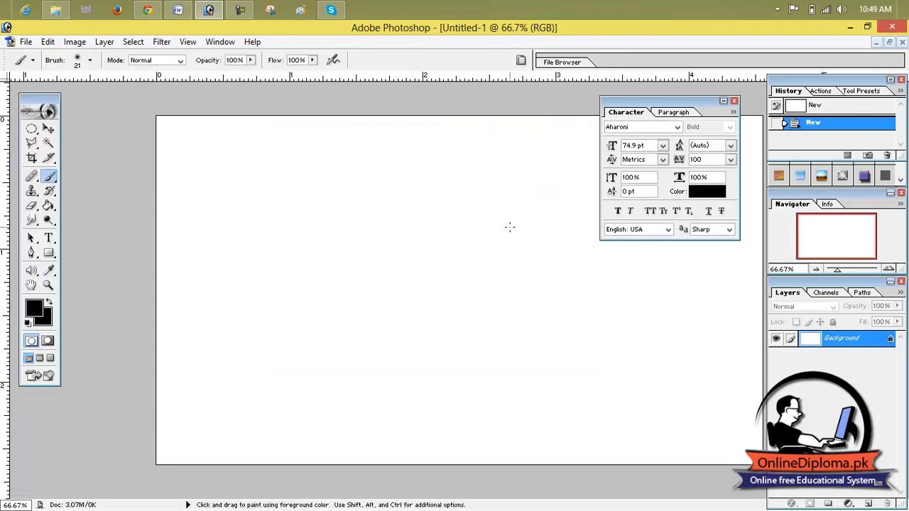
{"action": "key", "text": "alt+BackSpace"}
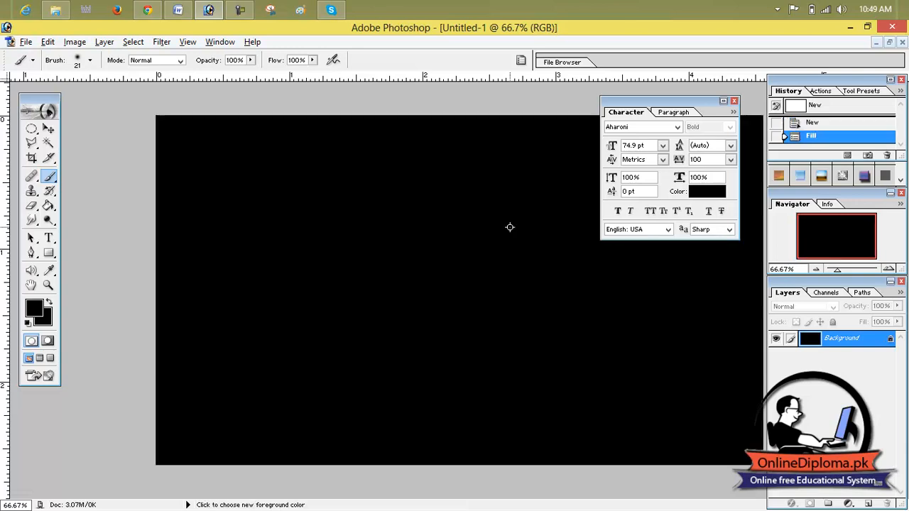
Add the text DIPLOMAONLINE in white across the lower half of the black canvas.
{"action": "left_click", "coordinate": [53, 241]}
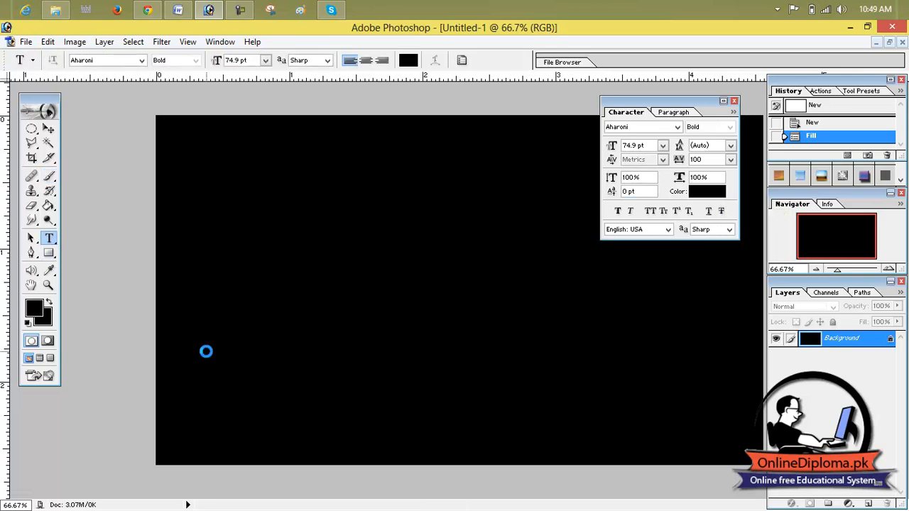
{"action": "left_click", "coordinate": [206, 350]}
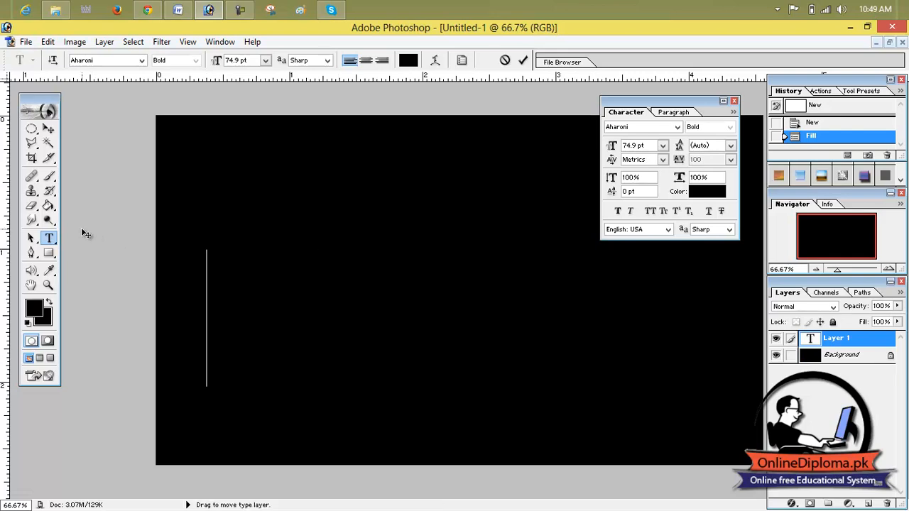
{"action": "left_click", "coordinate": [34, 308]}
{"action": "left_click_drag", "start_coordinate": [324, 242], "coordinate": [272, 163]}
{"action": "left_click", "coordinate": [558, 154]}
{"action": "type", "text": "D"}
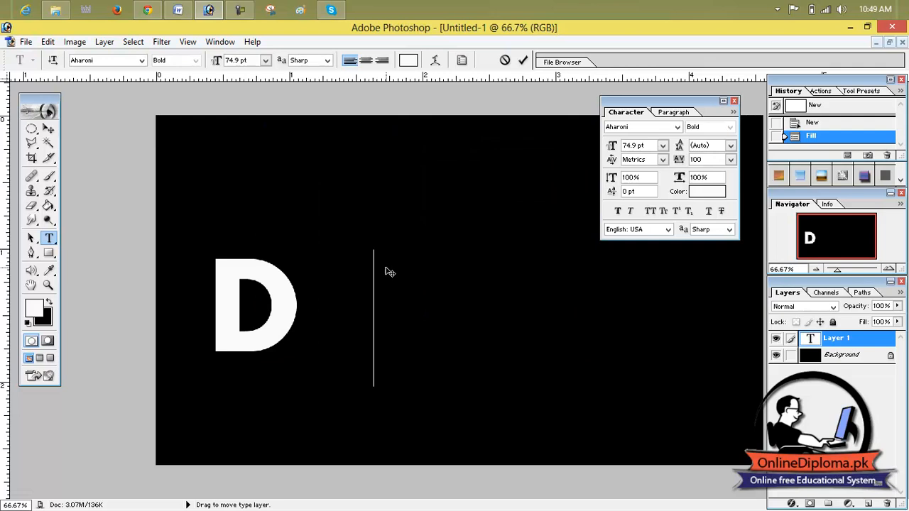
{"action": "type", "text": "IPLOM"}
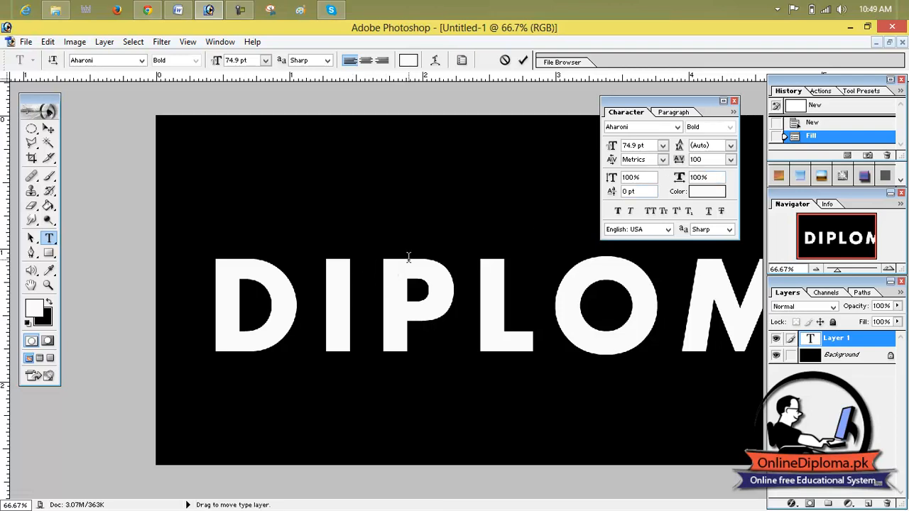
Set the font size of the whole DIPLOMAONLINE text to 30 pt.
{"action": "left_click", "coordinate": [214, 327]}
{"action": "key", "text": "ctrl+a"}
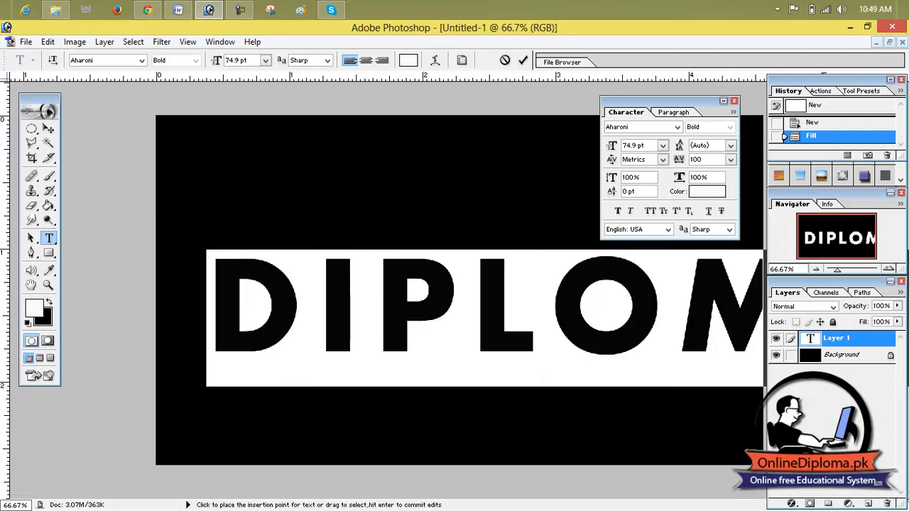
{"action": "left_click", "coordinate": [662, 146]}
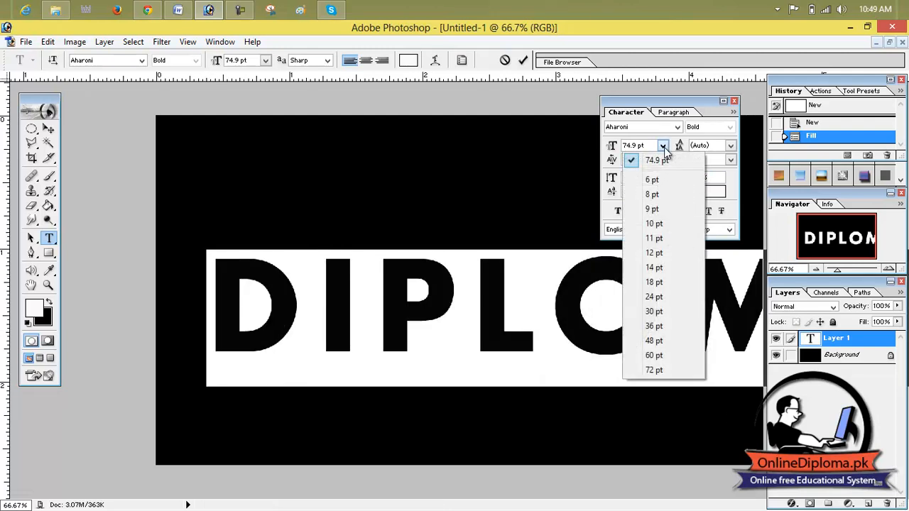
{"action": "left_click", "coordinate": [655, 253]}
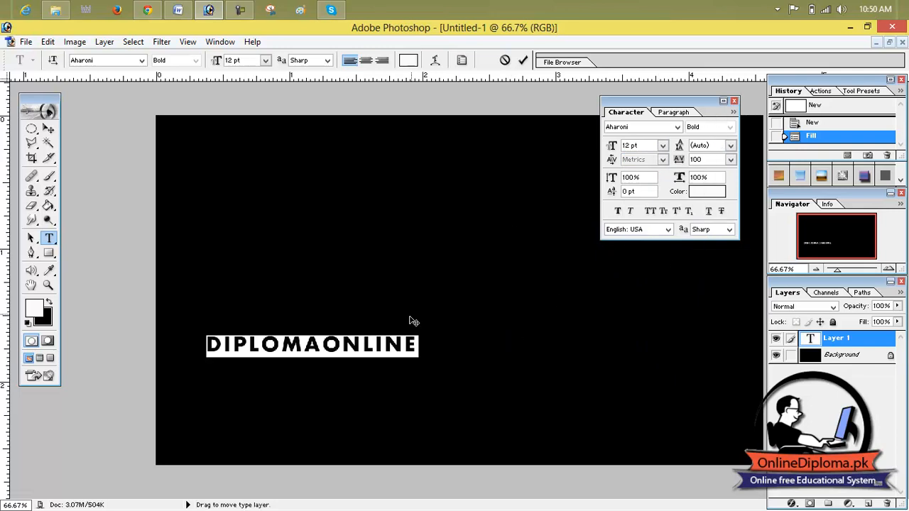
{"action": "left_click", "coordinate": [652, 147]}
{"action": "left_click", "coordinate": [662, 146]}
{"action": "left_click", "coordinate": [649, 312]}
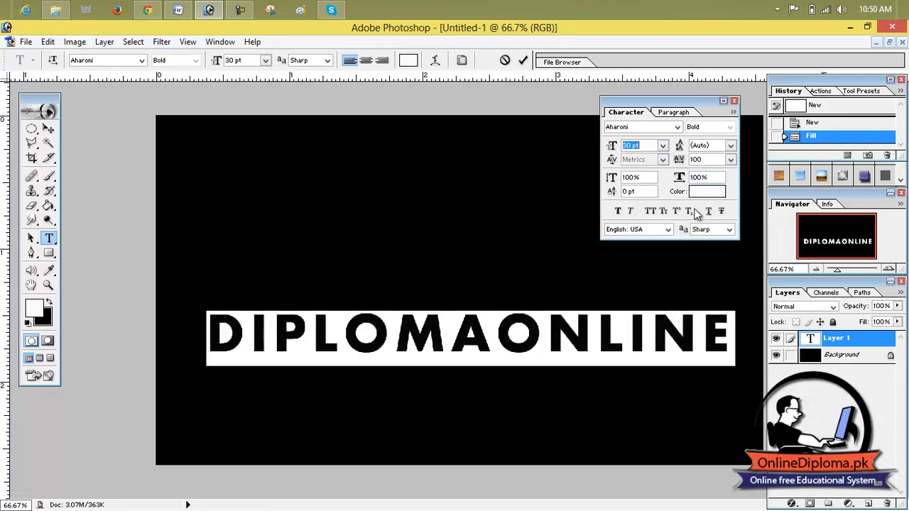
{"action": "left_click", "coordinate": [727, 342]}
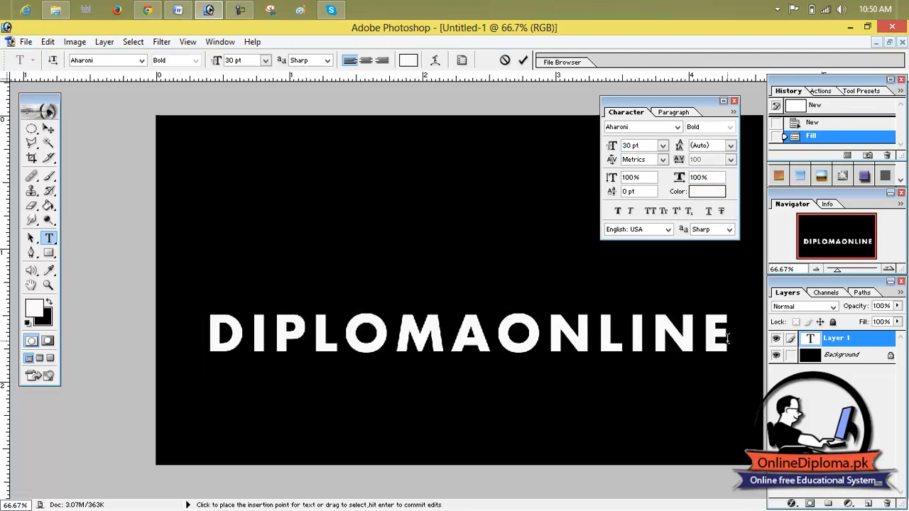
{"action": "type", "text": ".P"}
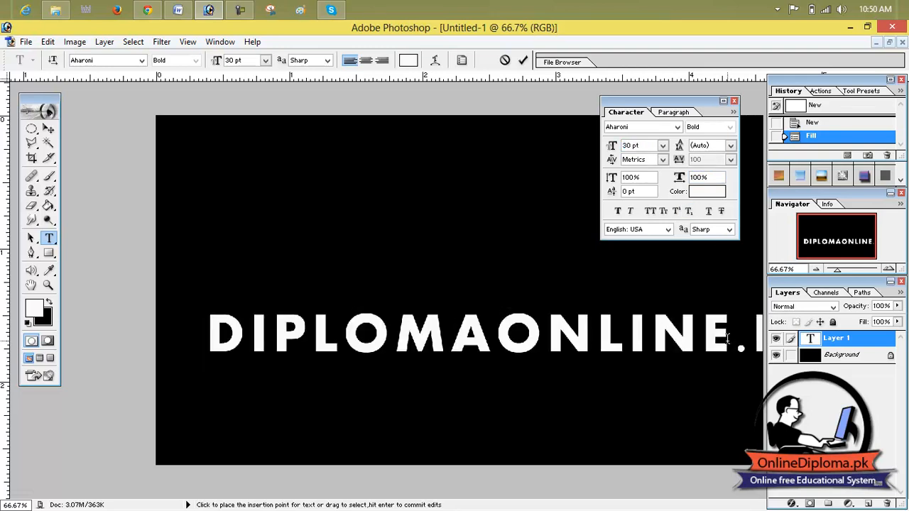
{"action": "key", "text": "BackSpace"}
{"action": "key", "text": "BackSpace"}
{"action": "key", "text": "ctrl+t"}
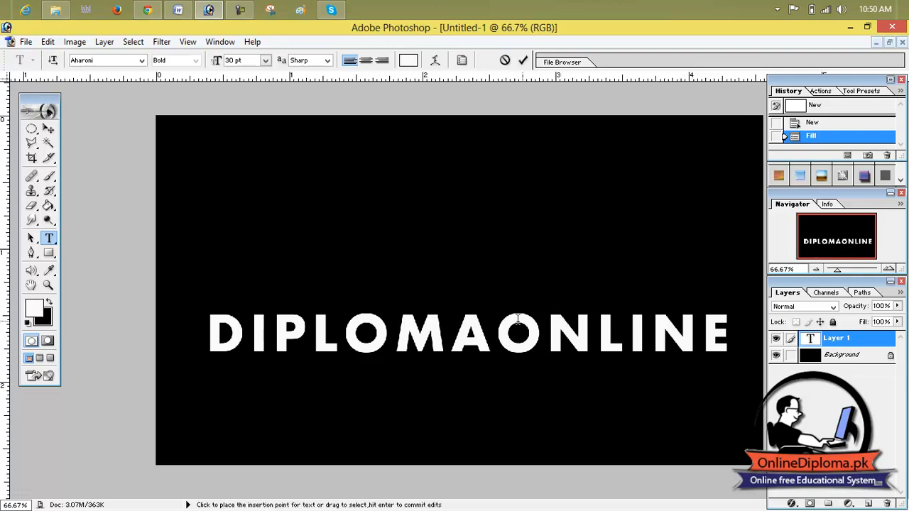
{"action": "key", "text": "ctrl+t"}
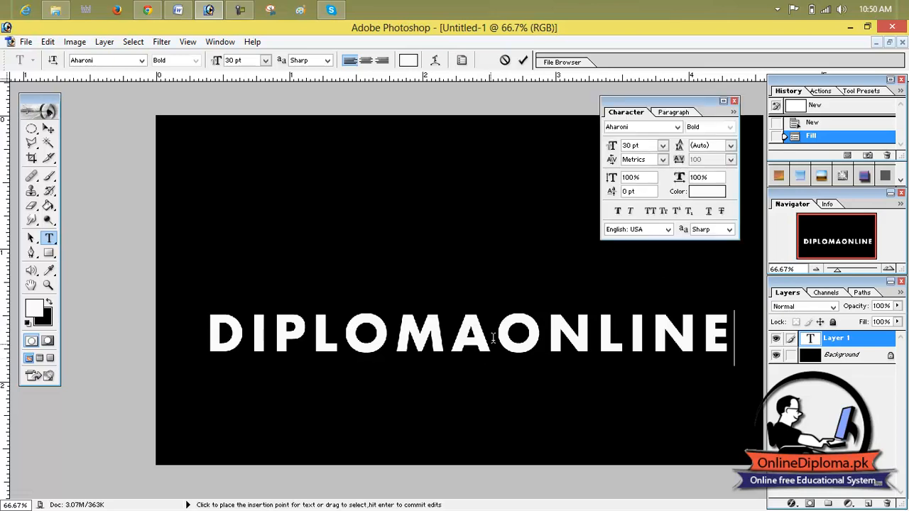
Free-transform the text to about 211% height and 101% width, moving it up and slightly left, and apply the transformation.
{"action": "left_click", "coordinate": [723, 102]}
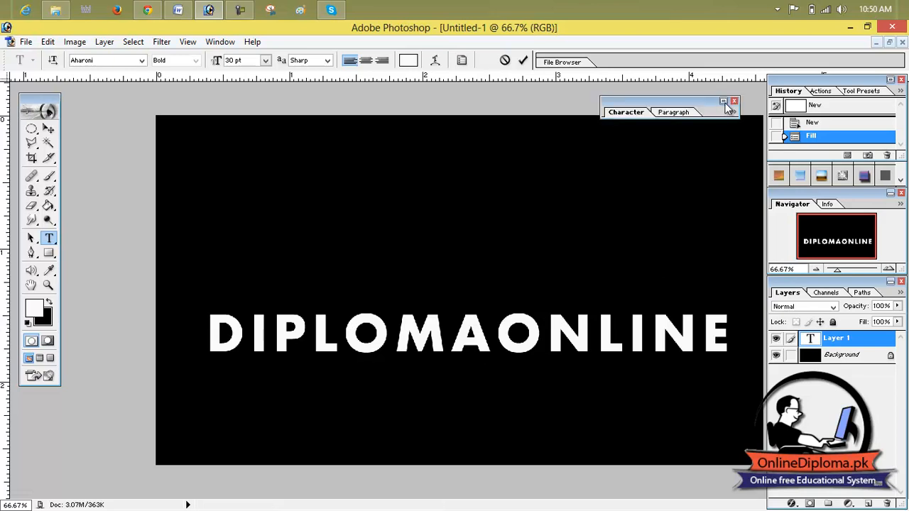
{"action": "left_click", "coordinate": [50, 130]}
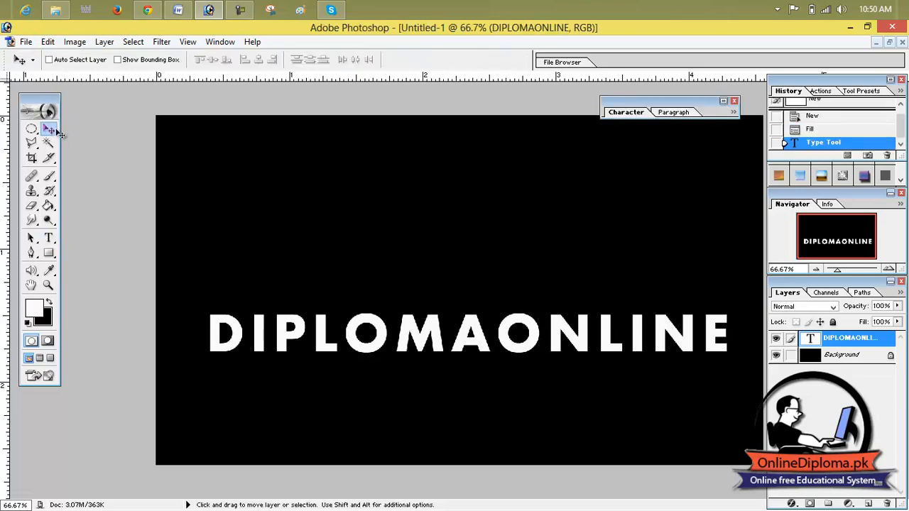
{"action": "key", "text": "ctrl+t"}
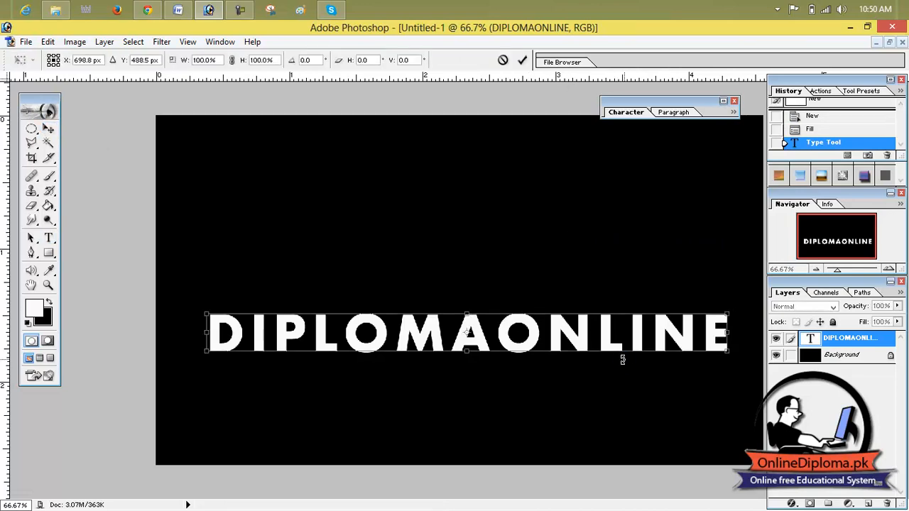
{"action": "left_click_drag", "start_coordinate": [466, 351], "coordinate": [474, 392]}
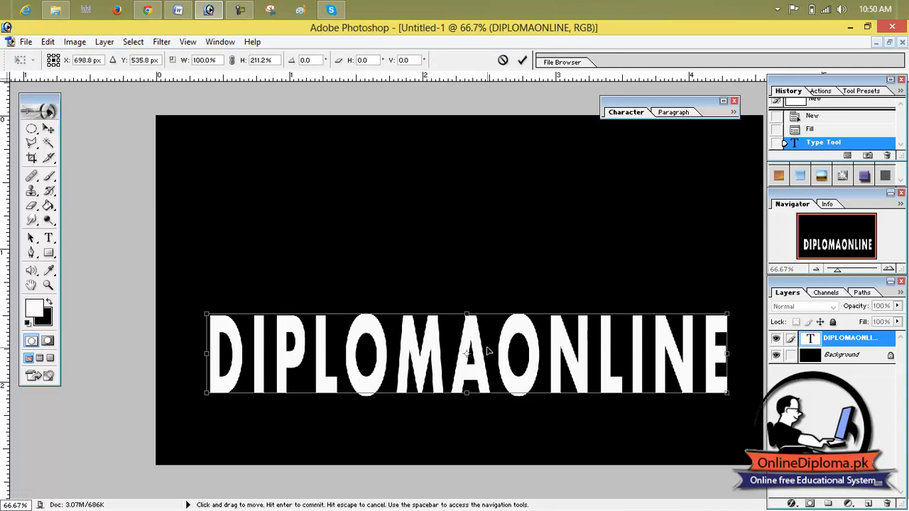
{"action": "left_click_drag", "start_coordinate": [487, 348], "coordinate": [470, 310]}
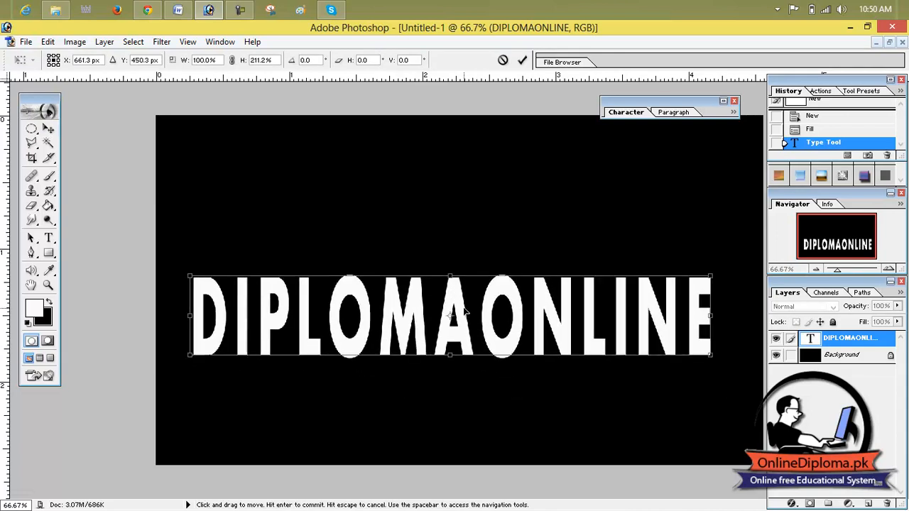
{"action": "left_click_drag", "start_coordinate": [711, 316], "coordinate": [718, 315]}
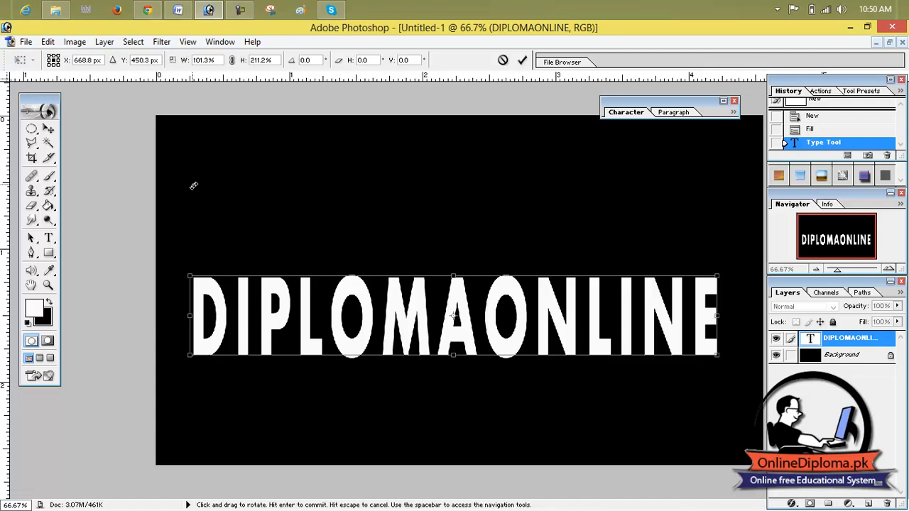
{"action": "left_click", "coordinate": [48, 129]}
{"action": "left_click", "coordinate": [392, 219]}
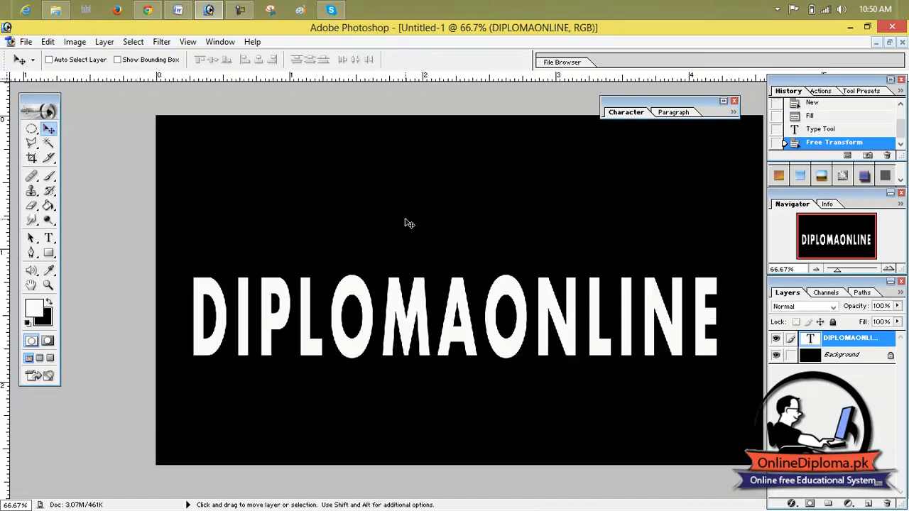
Set the tracking of the whole text to 200 and move the text left so it fits within the canvas.
{"action": "left_click", "coordinate": [48, 238]}
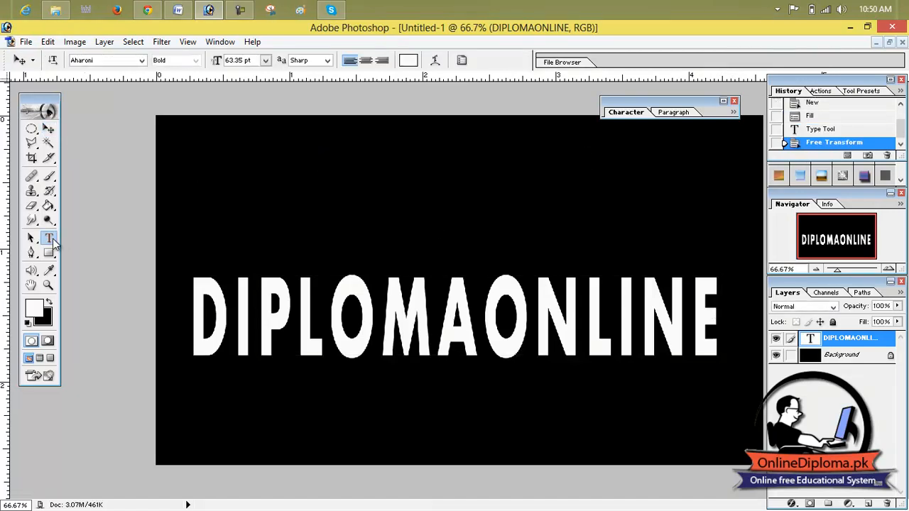
{"action": "left_click_drag", "start_coordinate": [717, 328], "coordinate": [195, 327]}
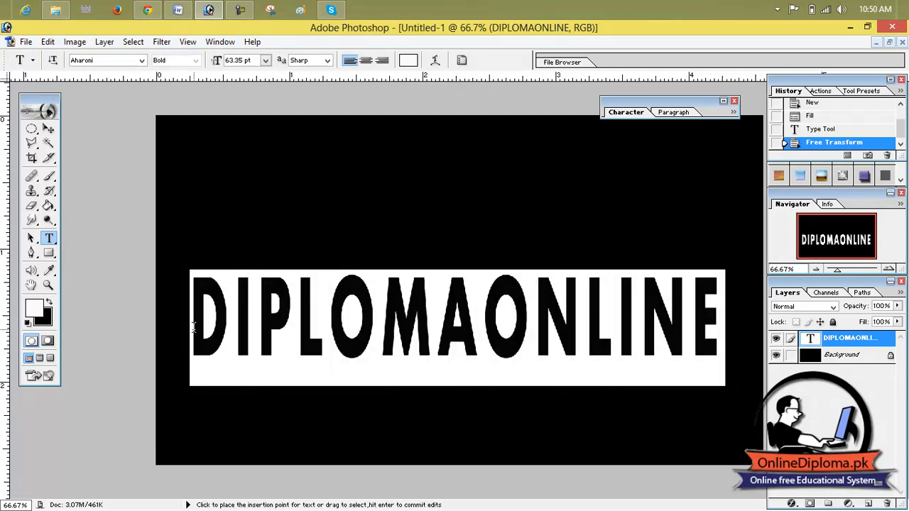
{"action": "left_click", "coordinate": [634, 114]}
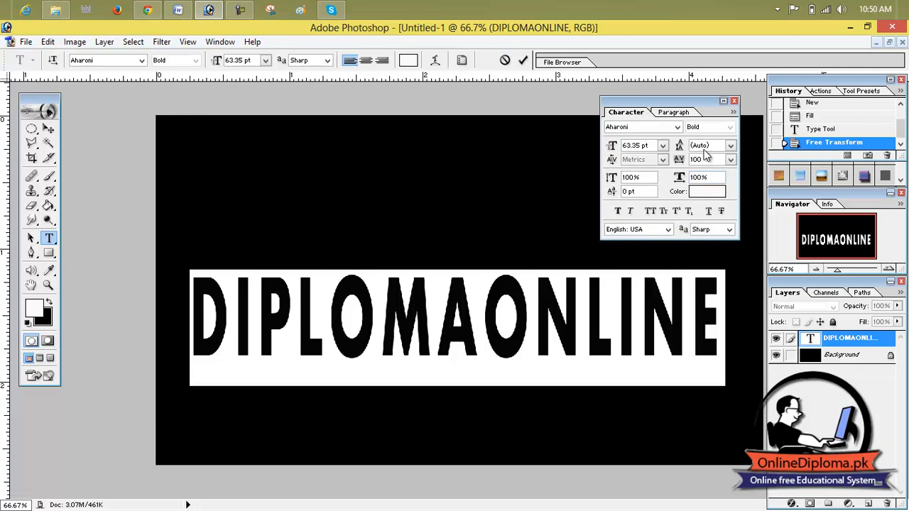
{"action": "left_click", "coordinate": [731, 160]}
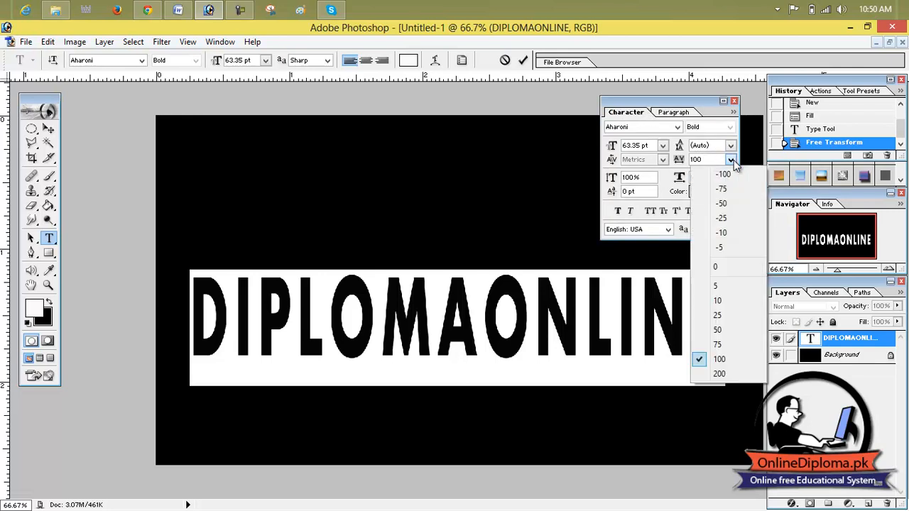
{"action": "left_click", "coordinate": [730, 373]}
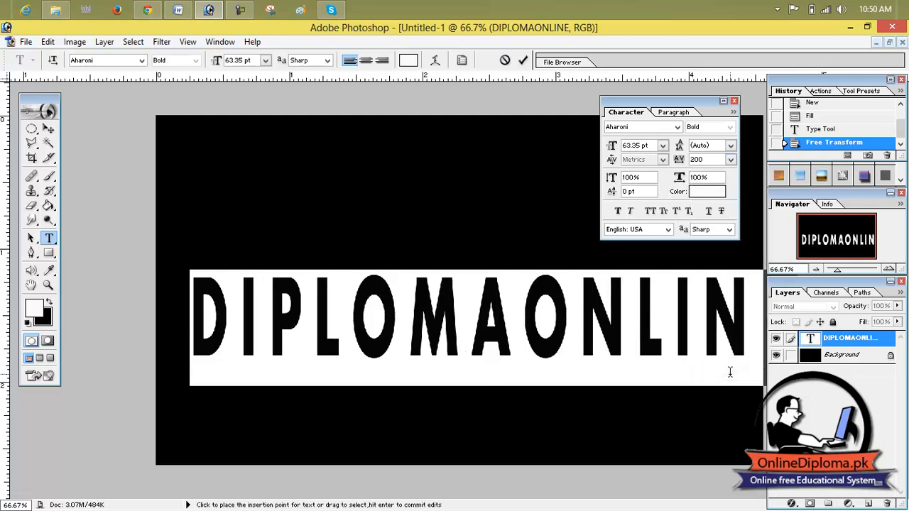
{"action": "left_click", "coordinate": [49, 130]}
{"action": "left_click_drag", "start_coordinate": [286, 287], "coordinate": [258, 293]}
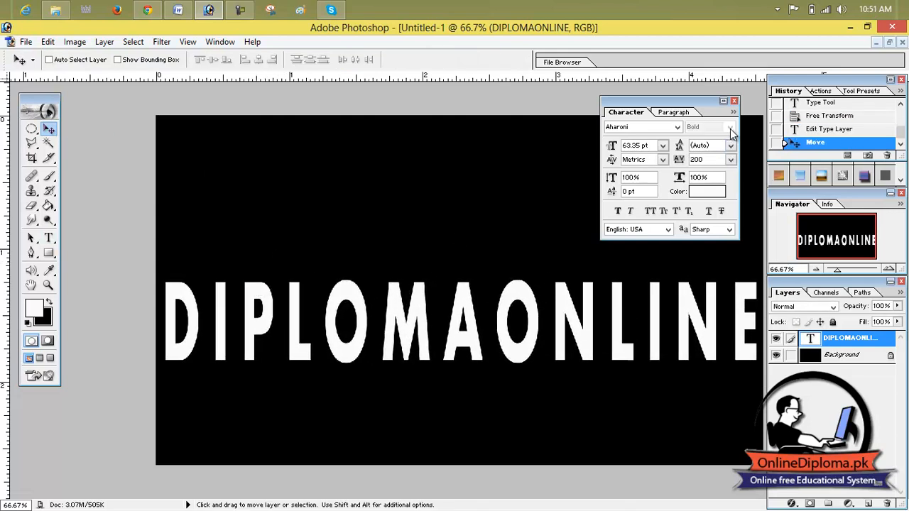
Scale the text to about 87.5% width and 95% height with Free Transform and centre it horizontally on the canvas.
{"action": "left_click", "coordinate": [688, 113]}
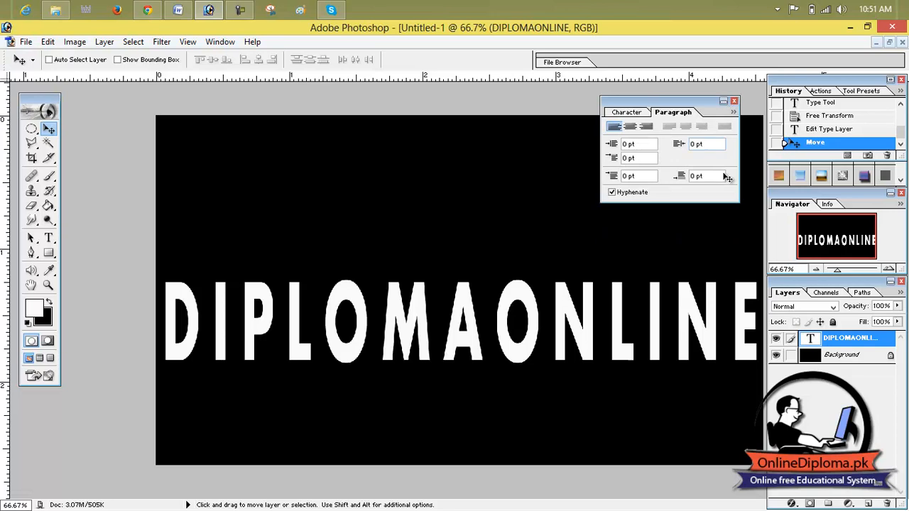
{"action": "left_click", "coordinate": [723, 101]}
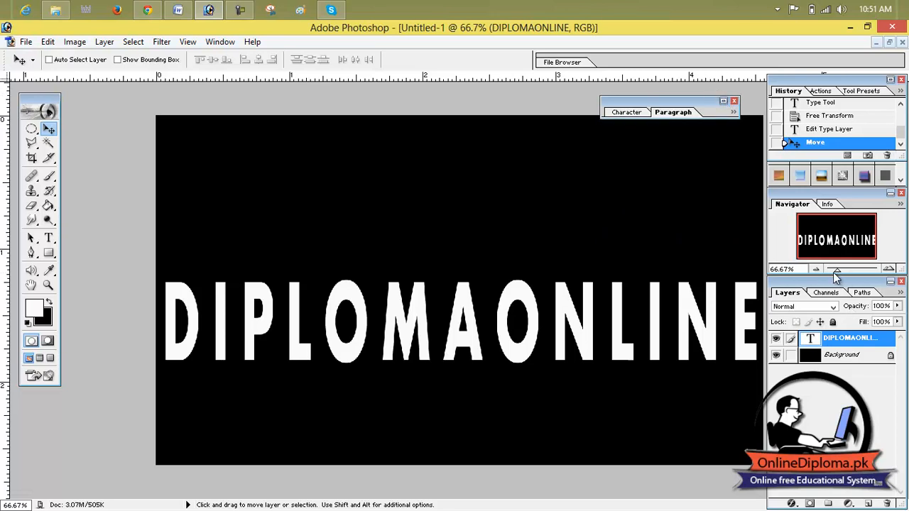
{"action": "left_click_drag", "start_coordinate": [838, 271], "coordinate": [832, 272]}
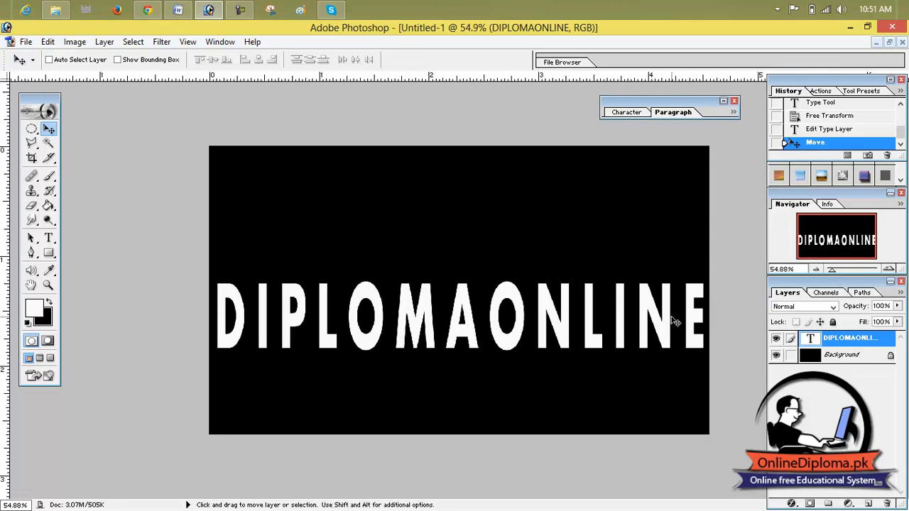
{"action": "key", "text": "ctrl+t"}
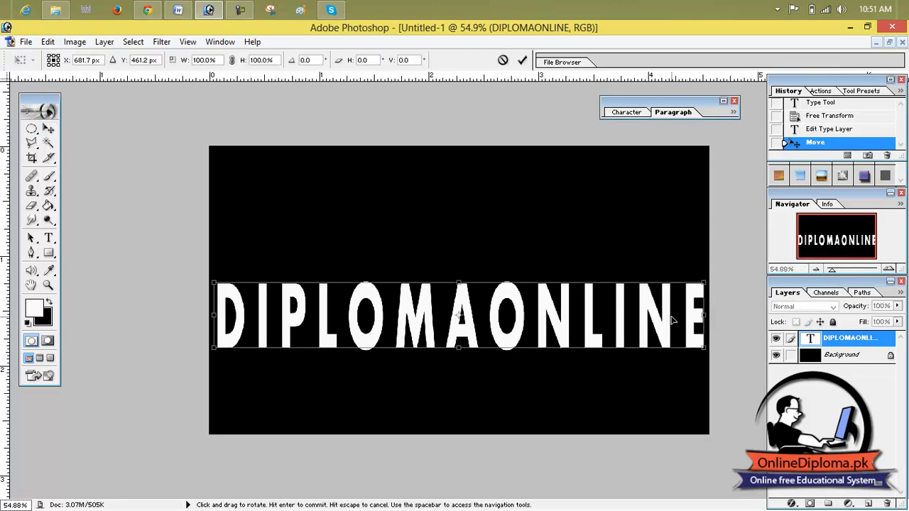
{"action": "left_click_drag", "start_coordinate": [703, 348], "coordinate": [641, 345]}
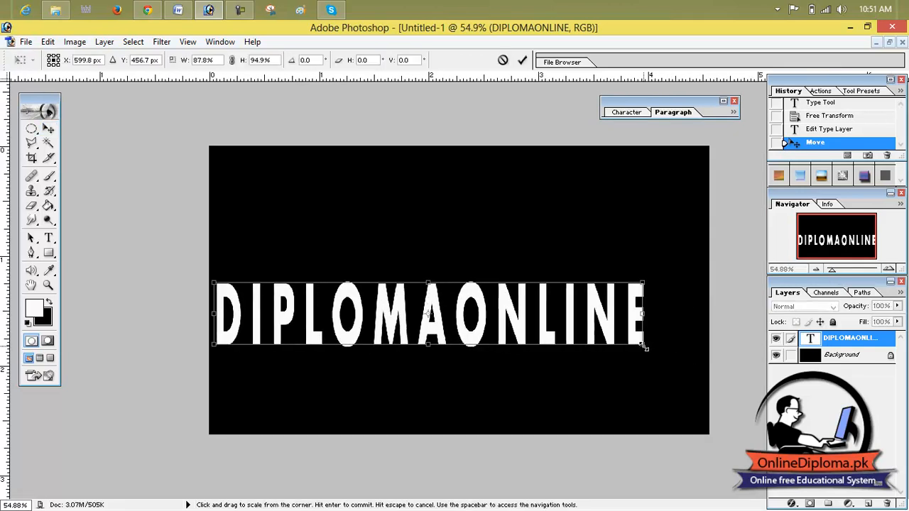
{"action": "left_click_drag", "start_coordinate": [552, 323], "coordinate": [578, 335]}
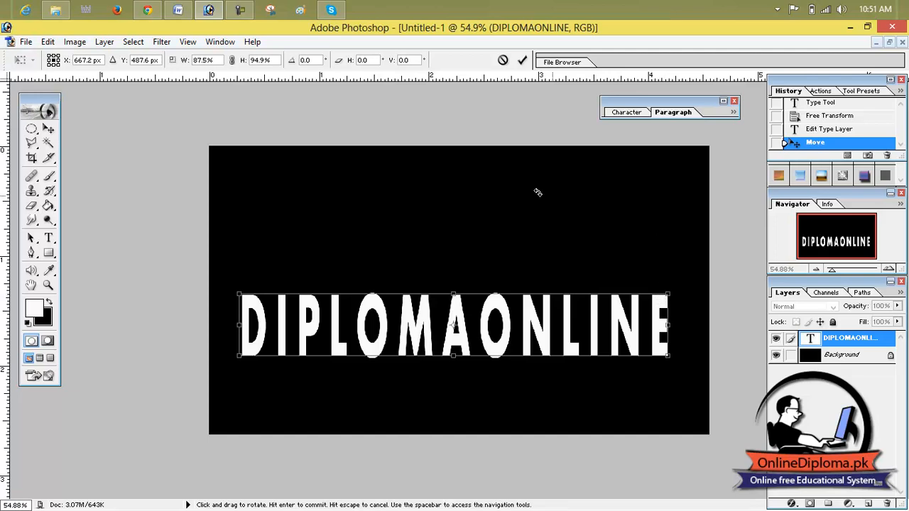
{"action": "left_click", "coordinate": [522, 60]}
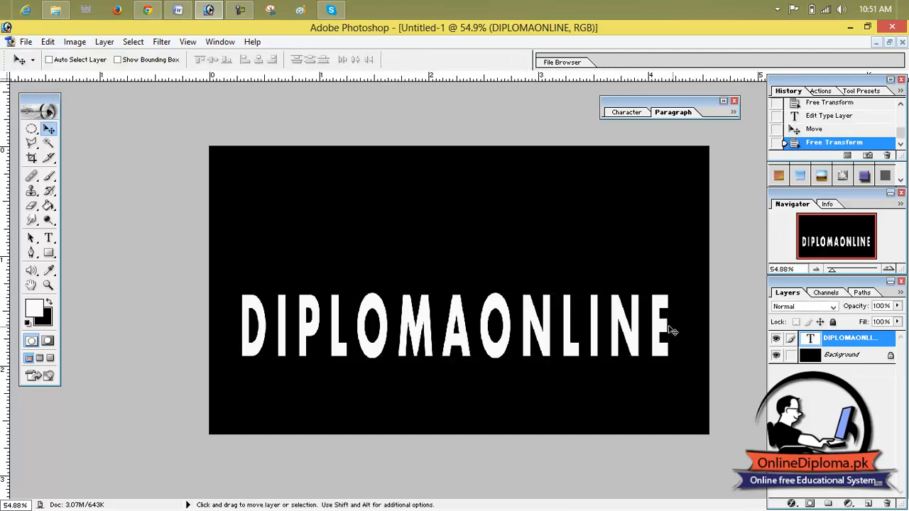
Duplicate the DIPLOMAONLINE text layer within the same document, keeping the default copy name.
{"action": "right_click", "coordinate": [819, 342]}
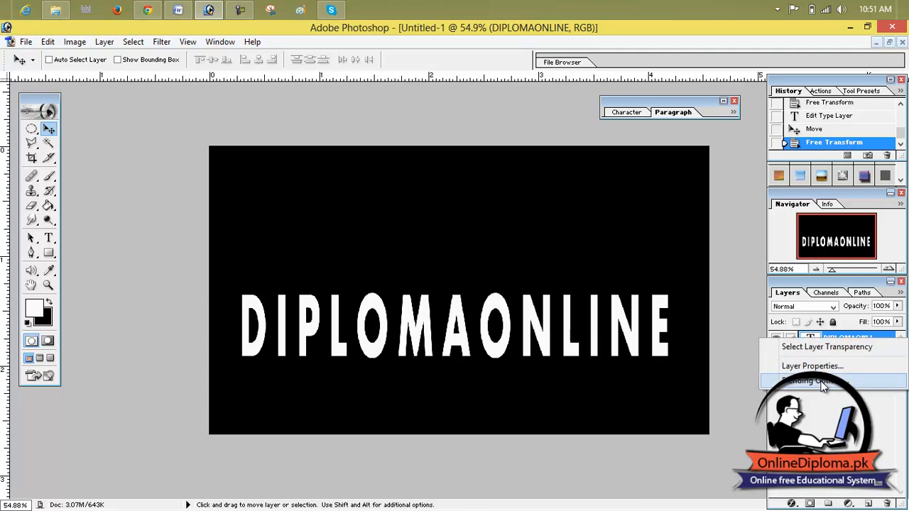
{"action": "left_click", "coordinate": [832, 338]}
{"action": "right_click", "coordinate": [833, 337]}
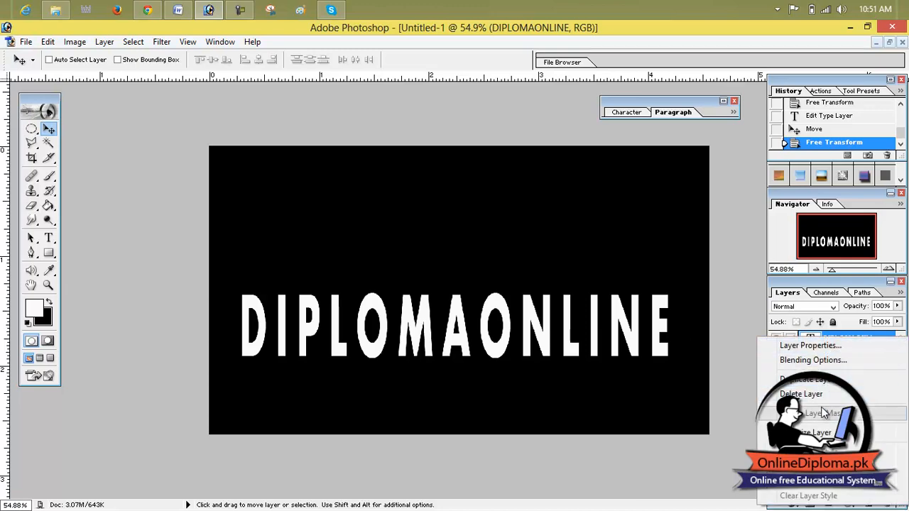
{"action": "left_click", "coordinate": [814, 379]}
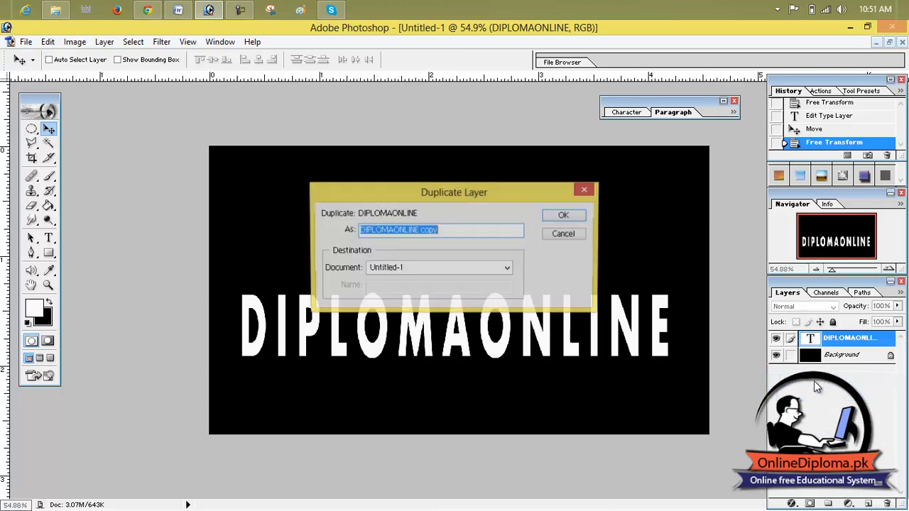
{"action": "left_click", "coordinate": [558, 219]}
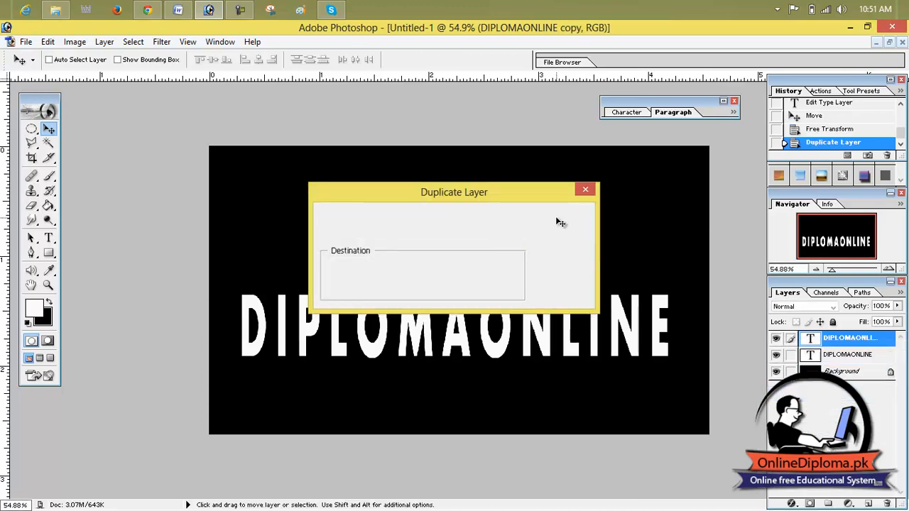
Recolour the whole text on the duplicated layer yellow-green, hex D0EE07.
{"action": "left_click", "coordinate": [49, 241]}
{"action": "left_click_drag", "start_coordinate": [673, 325], "coordinate": [201, 308]}
{"action": "left_click", "coordinate": [409, 61]}
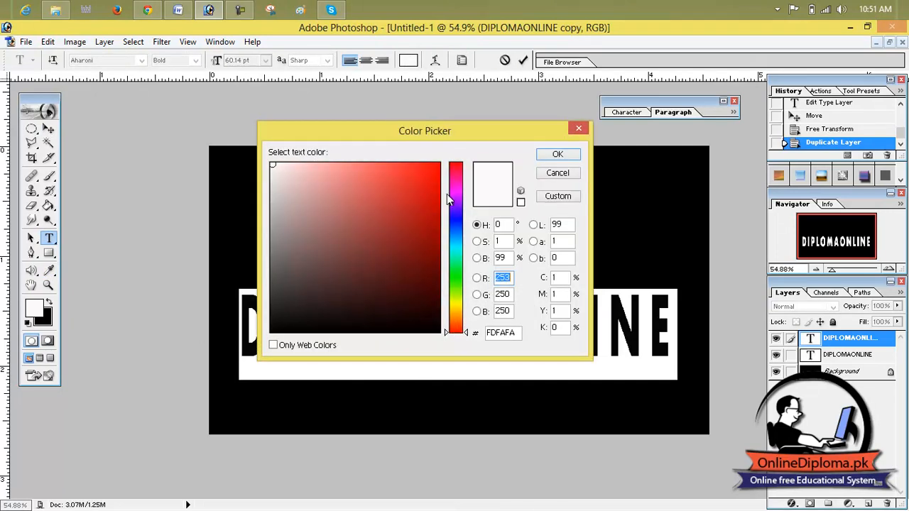
{"action": "left_click_drag", "start_coordinate": [453, 328], "coordinate": [452, 301]}
{"action": "left_click", "coordinate": [429, 192]}
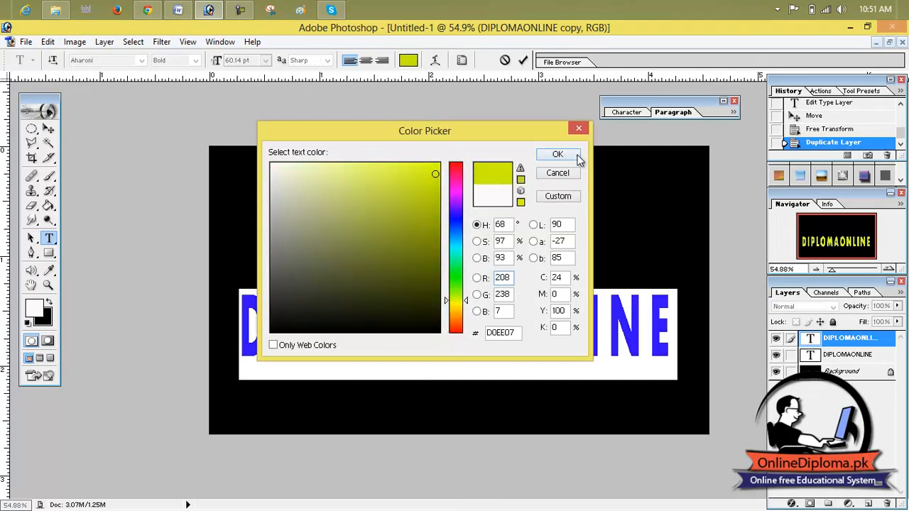
{"action": "left_click", "coordinate": [572, 157]}
{"action": "left_click", "coordinate": [49, 129]}
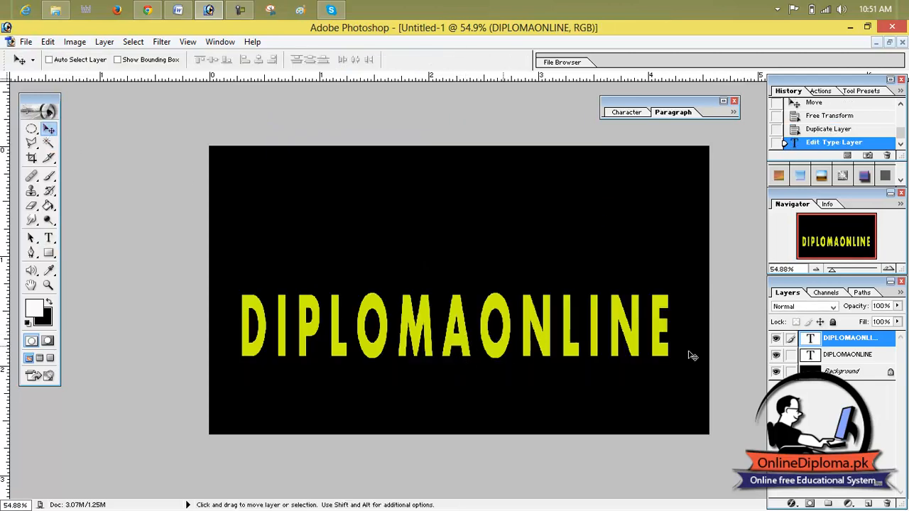
Move the original white text layer slightly up and to the right behind the yellow-green copy.
{"action": "left_click", "coordinate": [814, 357]}
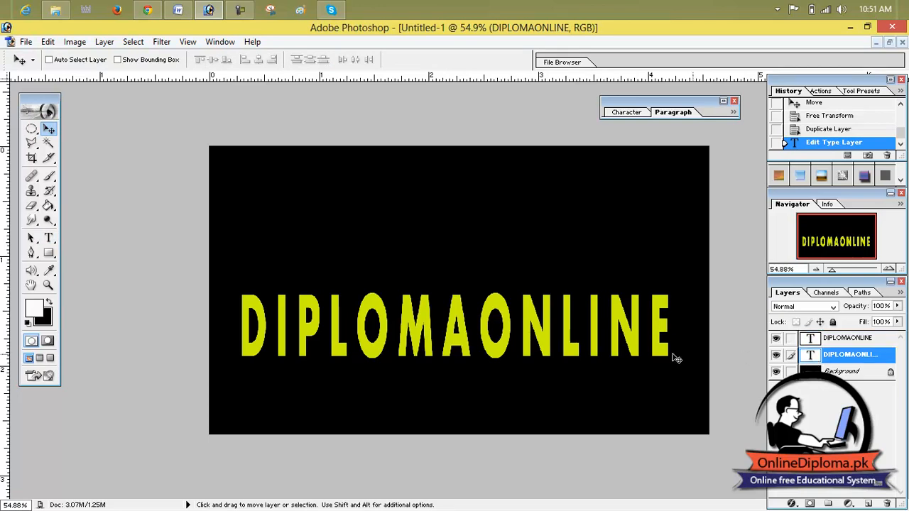
{"action": "left_click_drag", "start_coordinate": [632, 341], "coordinate": [637, 333]}
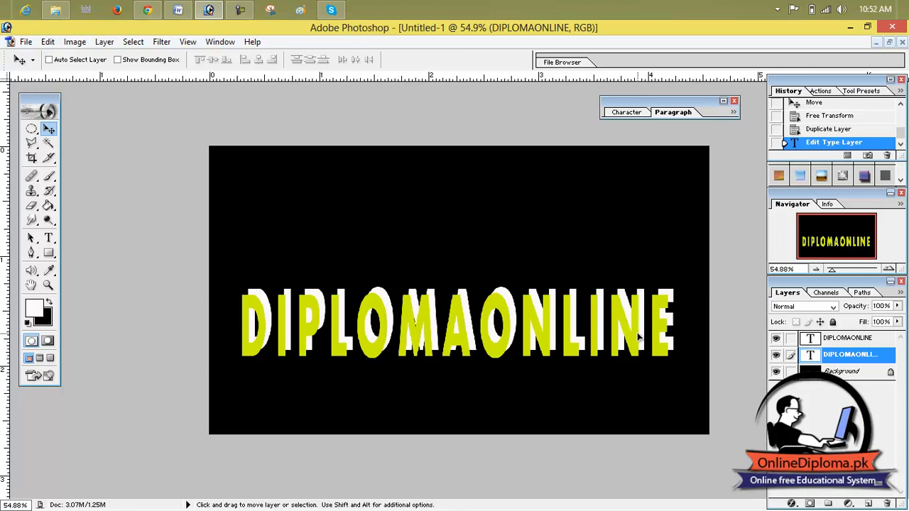
{"action": "left_click_drag", "start_coordinate": [637, 337], "coordinate": [638, 337]}
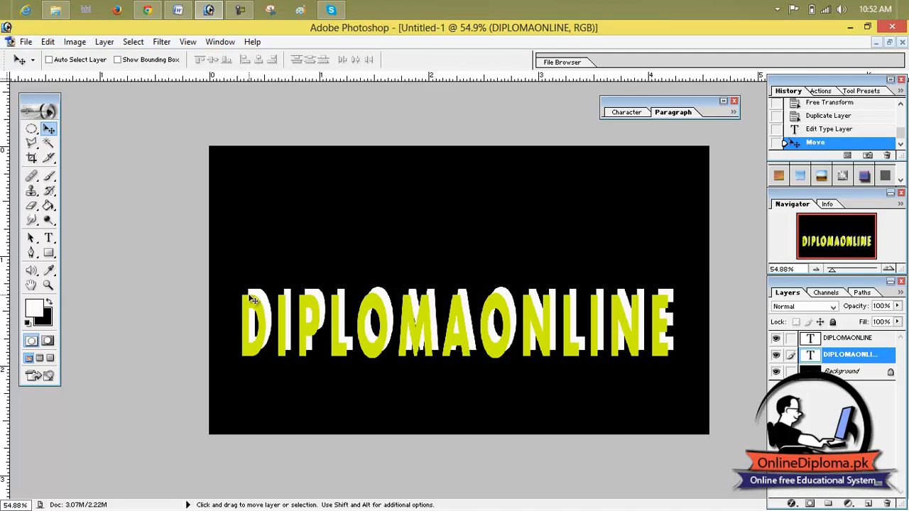
Select the slanted area joining the yellow and white top edges of the letter D with the Polygonal Lasso.
{"action": "scroll", "coordinate": [250, 297], "scroll_direction": "down", "scroll_amount": 4}
{"action": "scroll", "coordinate": [249, 297], "scroll_direction": "up", "scroll_amount": 7}
{"action": "scroll", "coordinate": [168, 343], "scroll_direction": "up", "scroll_amount": 1}
{"action": "scroll", "coordinate": [146, 326], "scroll_direction": "up", "scroll_amount": 1}
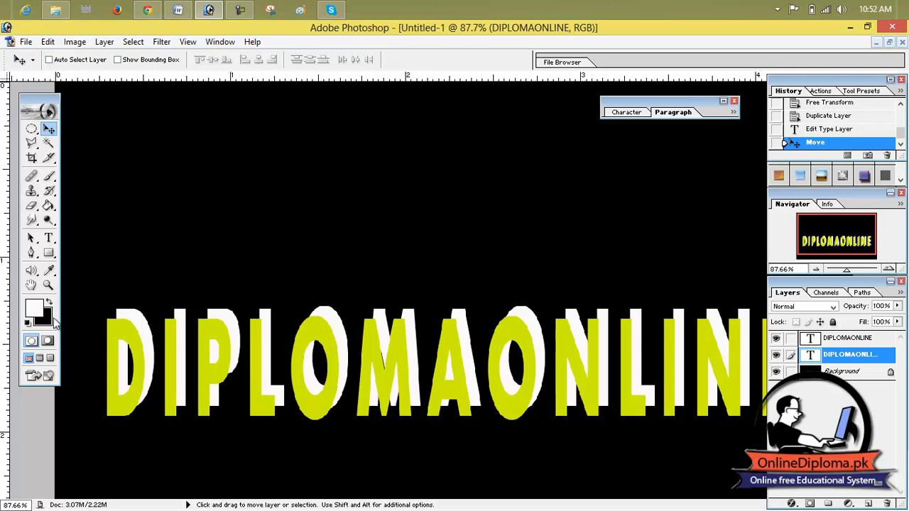
{"action": "left_click", "coordinate": [36, 145]}
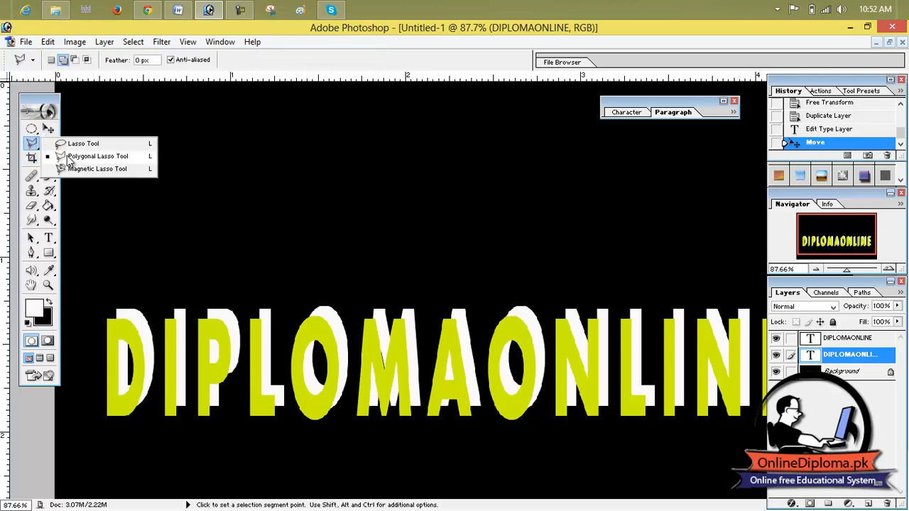
{"action": "left_click", "coordinate": [68, 155]}
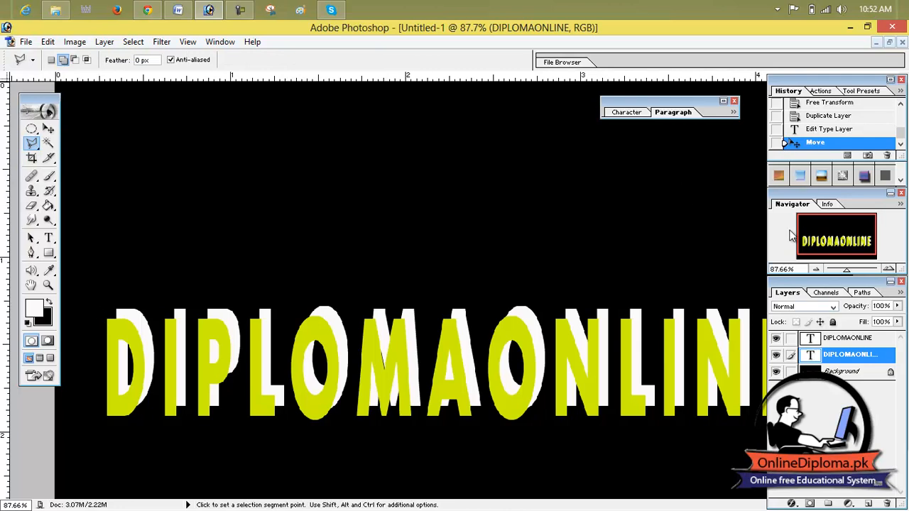
{"action": "left_click_drag", "start_coordinate": [847, 273], "coordinate": [860, 277]}
{"action": "key", "text": "space"}
{"action": "left_click_drag", "start_coordinate": [360, 384], "coordinate": [792, 350]}
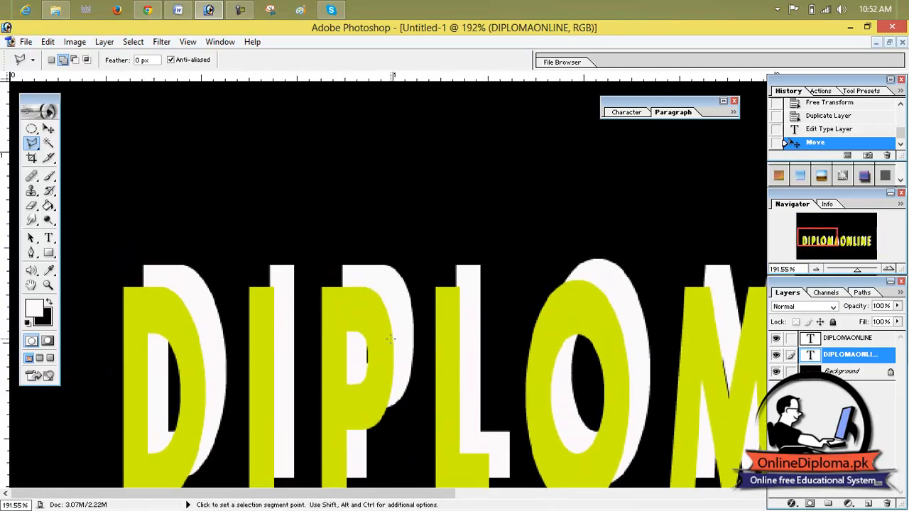
{"action": "left_click_drag", "start_coordinate": [390, 339], "coordinate": [477, 285]}
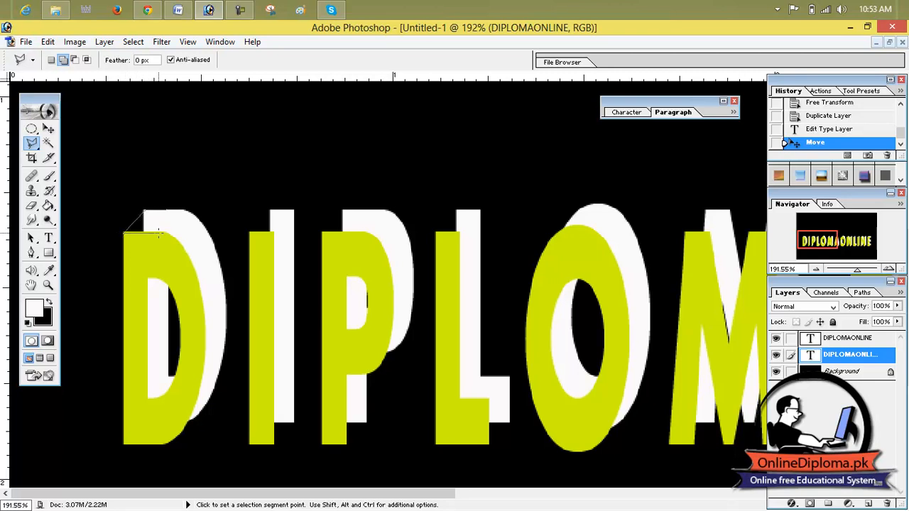
{"action": "left_click", "coordinate": [159, 231]}
{"action": "left_click", "coordinate": [166, 210]}
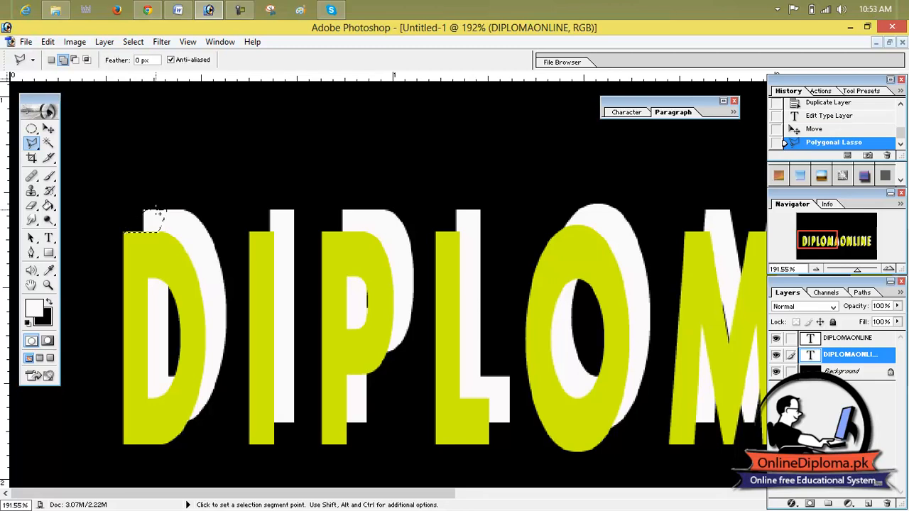
Set up the Brush tool with the hard round 19 px brush preset.
{"action": "left_click", "coordinate": [48, 176]}
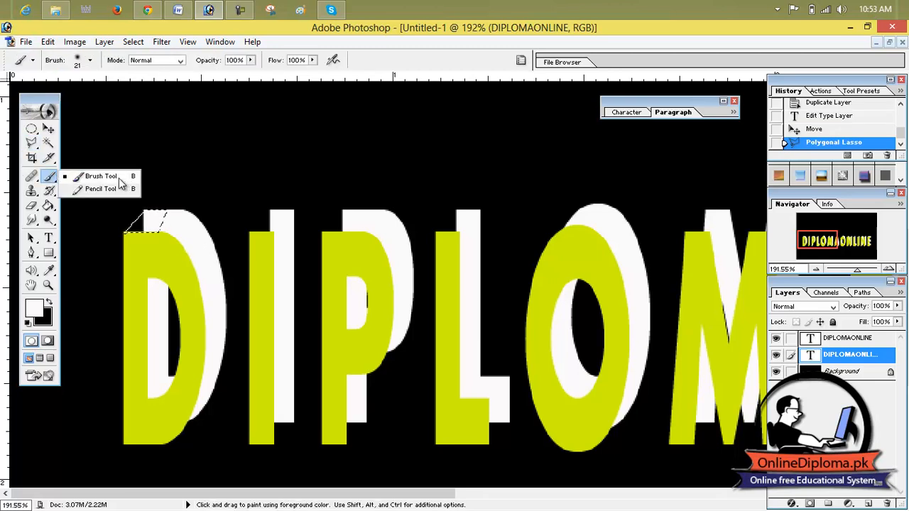
{"action": "left_click", "coordinate": [121, 182]}
{"action": "left_click", "coordinate": [90, 61]}
{"action": "left_click_drag", "start_coordinate": [47, 99], "coordinate": [51, 100]}
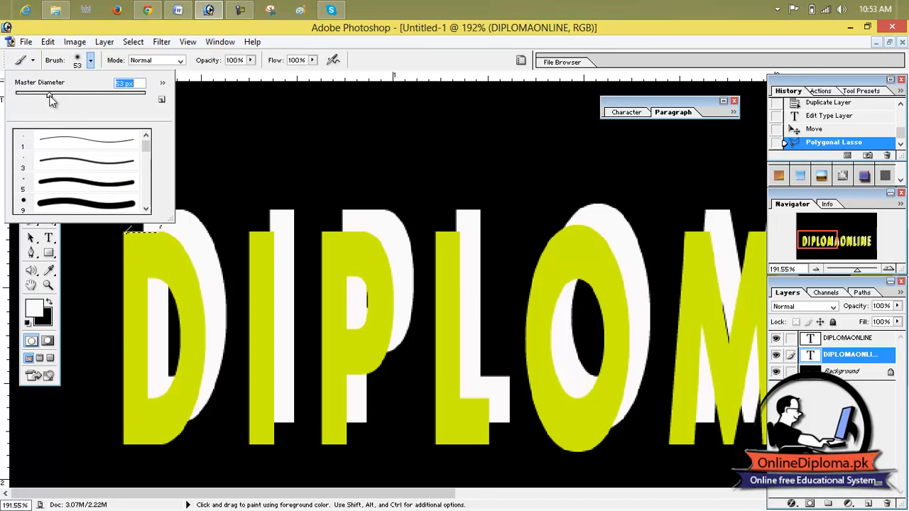
{"action": "mouse_move", "coordinate": [147, 147]}
{"action": "left_mouse_down"}
{"action": "mouse_move", "coordinate": [146, 162]}
{"action": "mouse_move", "coordinate": [146, 137]}
{"action": "mouse_move", "coordinate": [151, 198]}
{"action": "mouse_move", "coordinate": [149, 159]}
{"action": "left_mouse_up"}
{"action": "left_click", "coordinate": [114, 158]}
{"action": "left_click", "coordinate": [110, 174]}
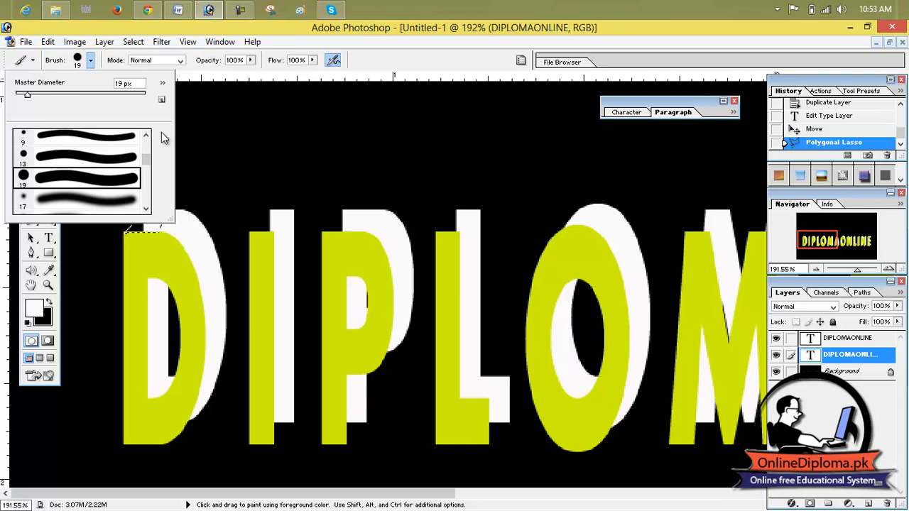
{"action": "left_click", "coordinate": [163, 84]}
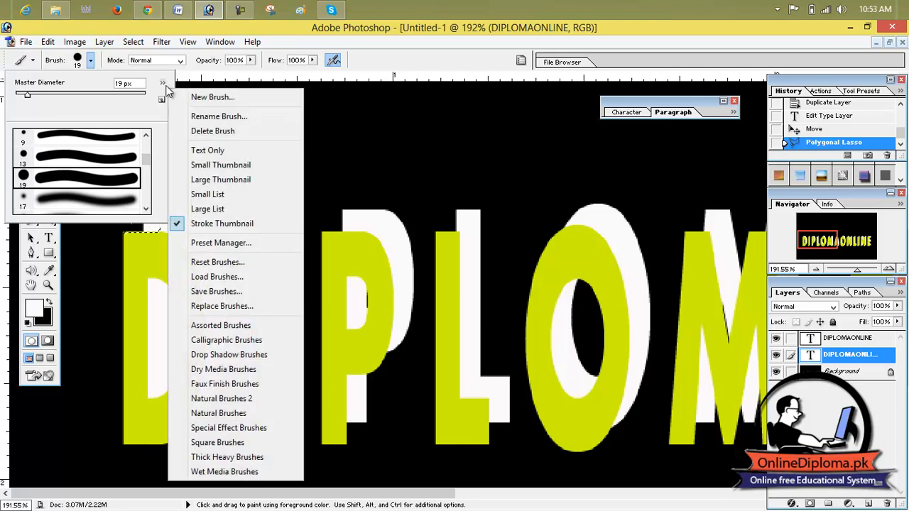
{"action": "left_click", "coordinate": [160, 135]}
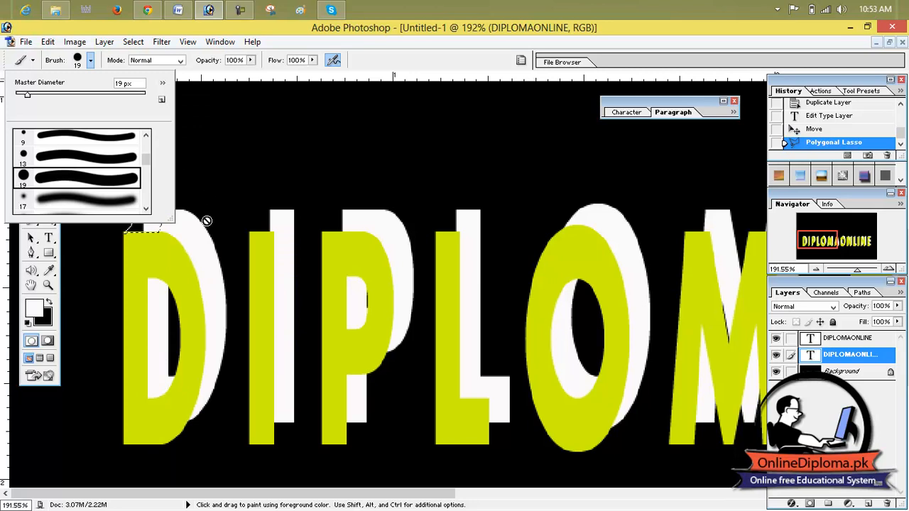
Rasterize the white text layer and paint the selected area at the top of the D white.
{"action": "left_click", "coordinate": [173, 221]}
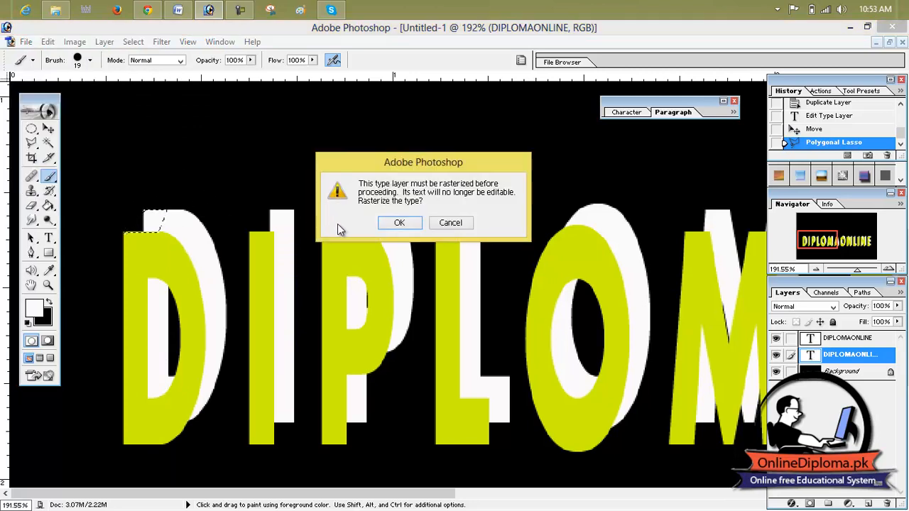
{"action": "left_click", "coordinate": [399, 223]}
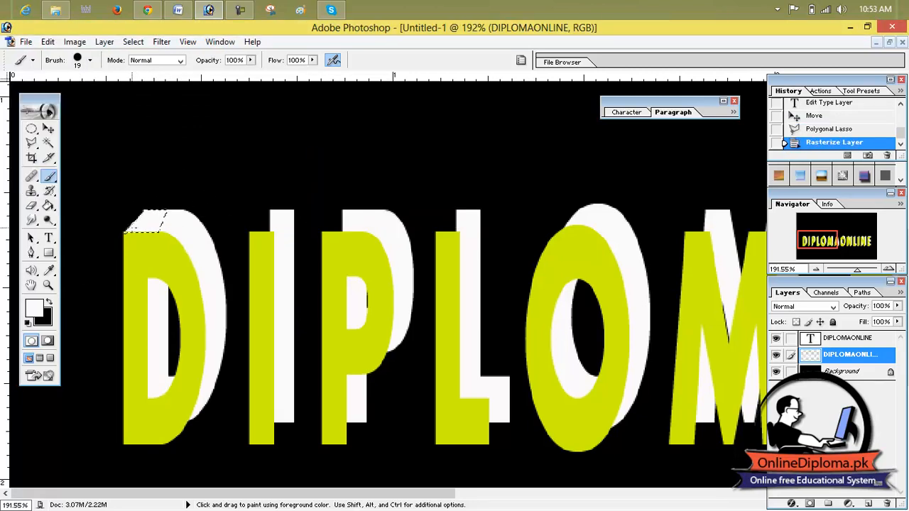
{"action": "left_click_drag", "start_coordinate": [132, 228], "coordinate": [130, 230]}
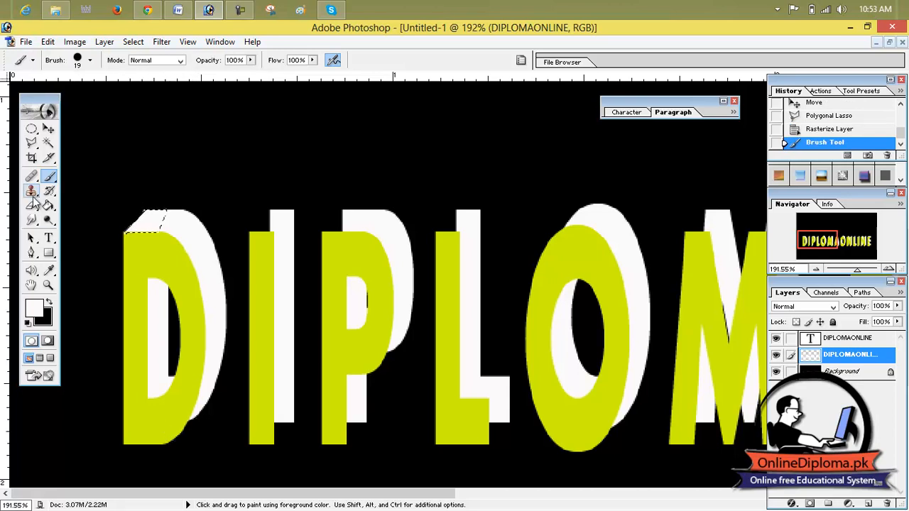
Add the gap at the D's lower-right curve to the selection with the Polygonal Lasso and paint it white.
{"action": "left_click", "coordinate": [32, 145]}
{"action": "left_click", "coordinate": [92, 156]}
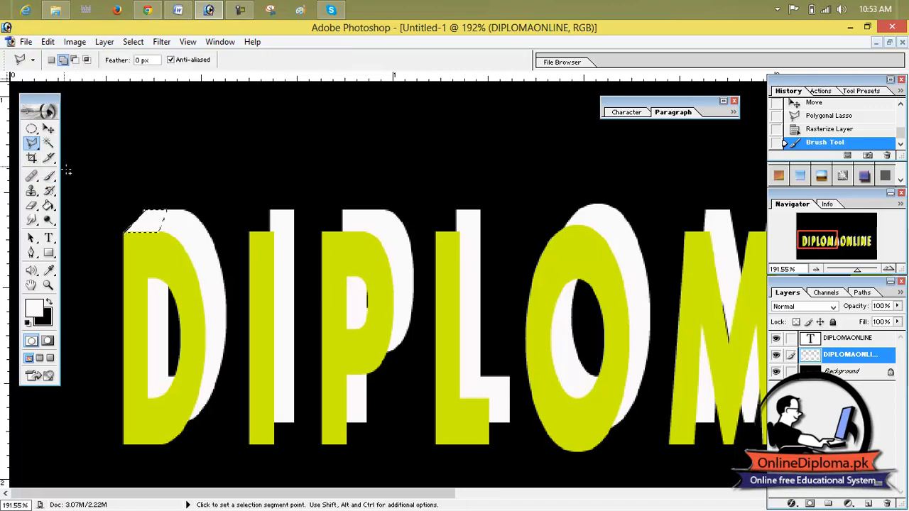
{"action": "left_click", "coordinate": [198, 415]}
{"action": "left_click", "coordinate": [193, 418]}
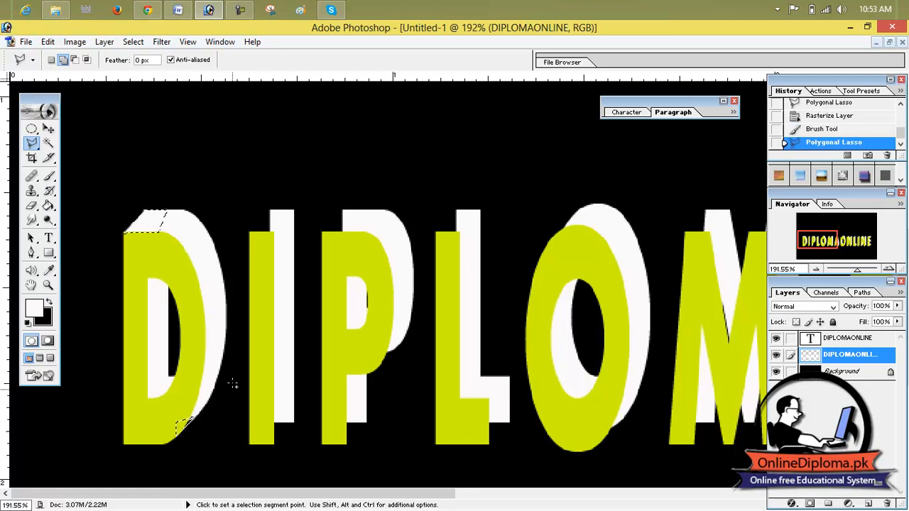
{"action": "left_click", "coordinate": [31, 142]}
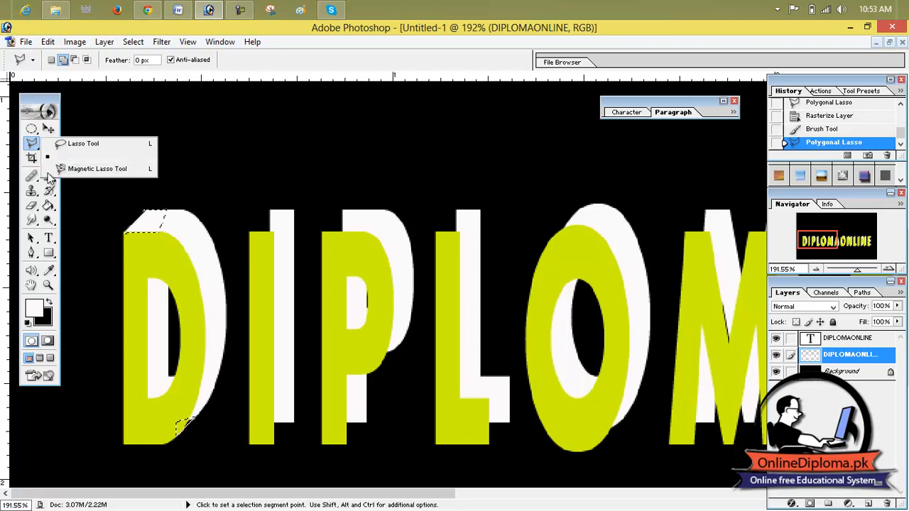
{"action": "left_click", "coordinate": [73, 189]}
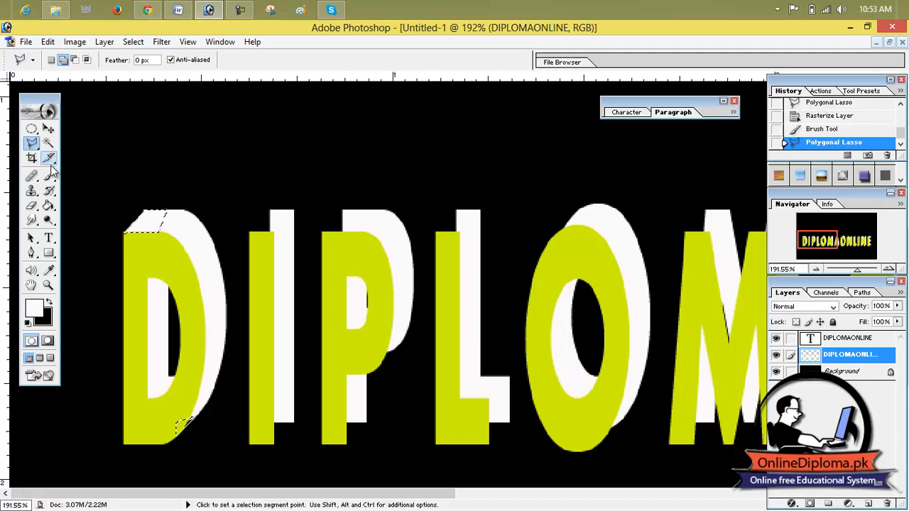
{"action": "left_click", "coordinate": [48, 175]}
{"action": "left_click", "coordinate": [184, 424]}
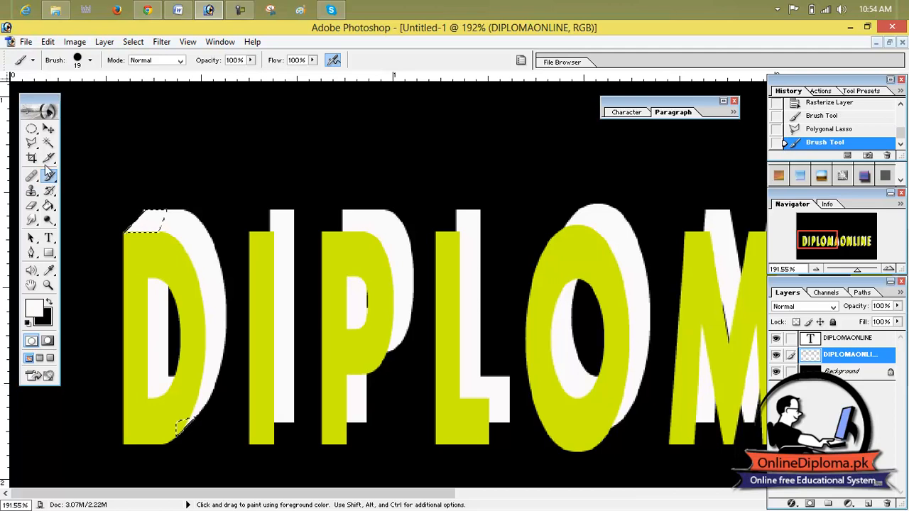
Add the slanted area at the top of the first letter I to the selection and paint it white.
{"action": "left_click", "coordinate": [31, 142]}
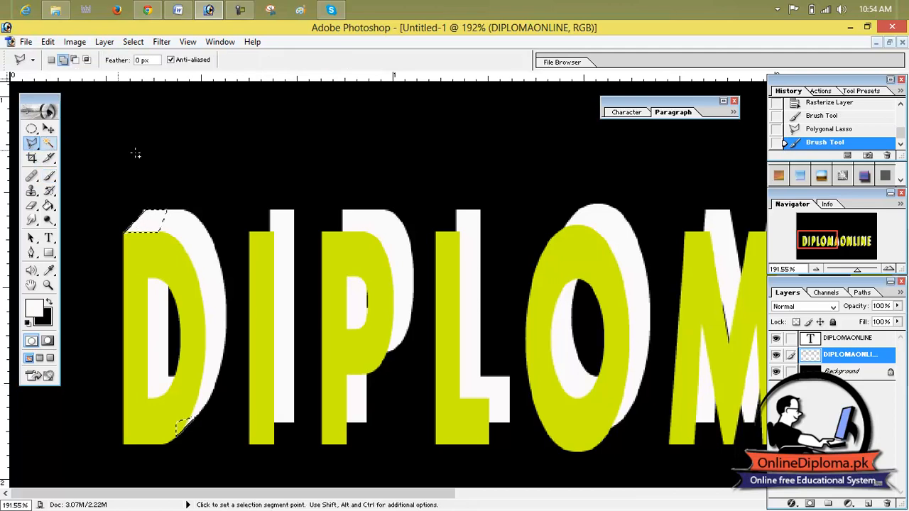
{"action": "left_click", "coordinate": [250, 232]}
{"action": "left_click", "coordinate": [294, 211]}
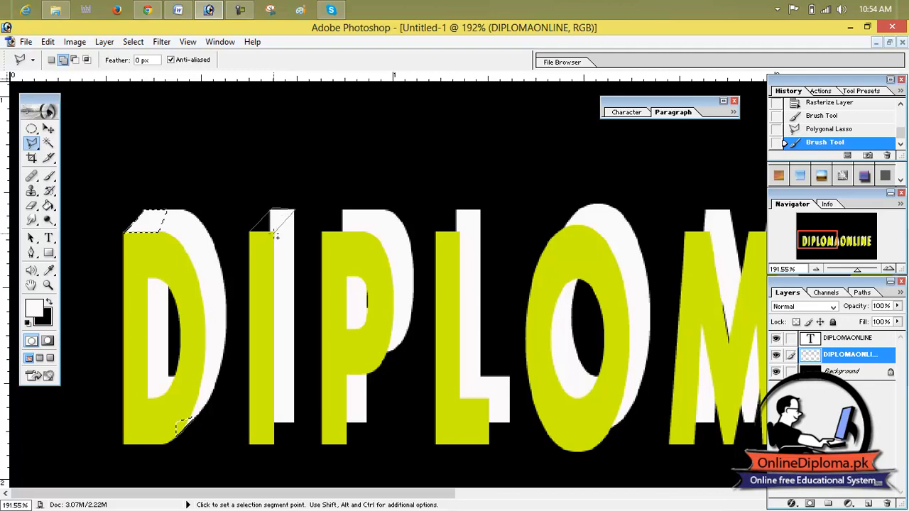
{"action": "left_click", "coordinate": [249, 233]}
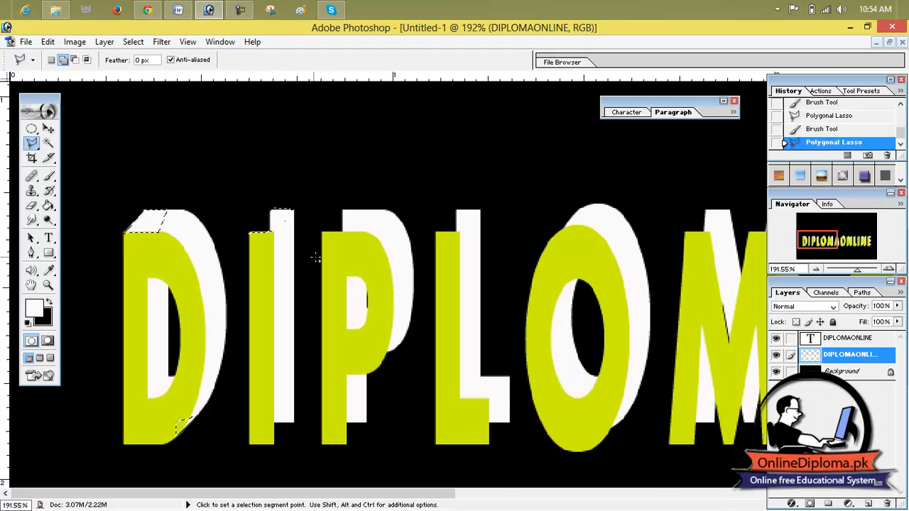
{"action": "left_click", "coordinate": [47, 177]}
{"action": "left_click_drag", "start_coordinate": [271, 231], "coordinate": [264, 235]}
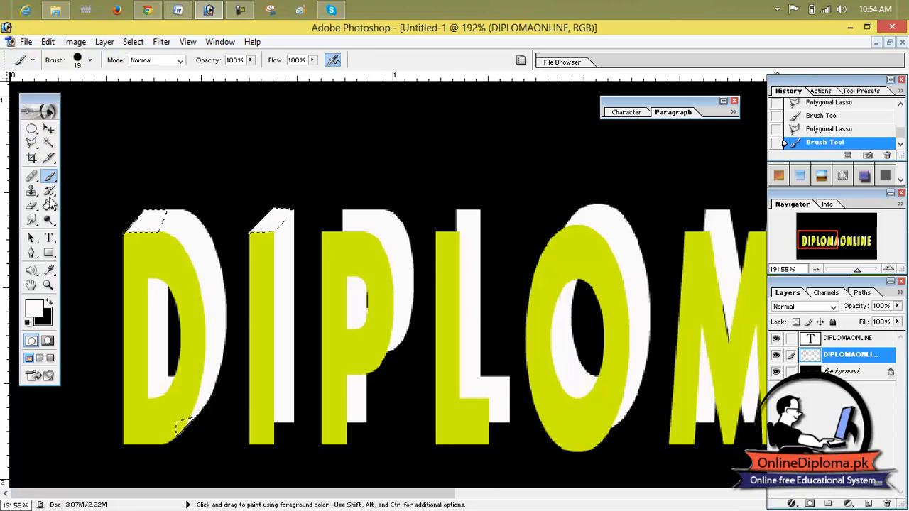
Add the slanted gap at the base of the first letter I to the selection with the Polygonal Lasso and paint it white.
{"action": "left_click", "coordinate": [31, 142]}
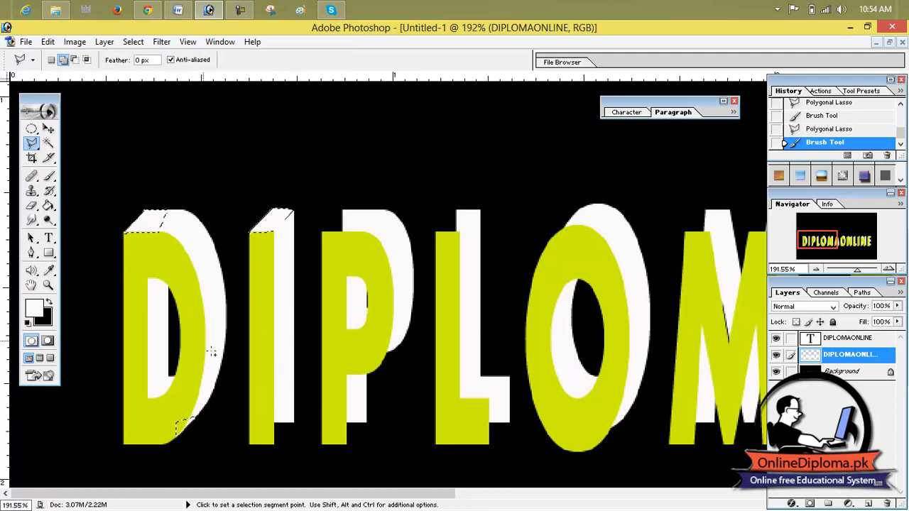
{"action": "left_click", "coordinate": [293, 424]}
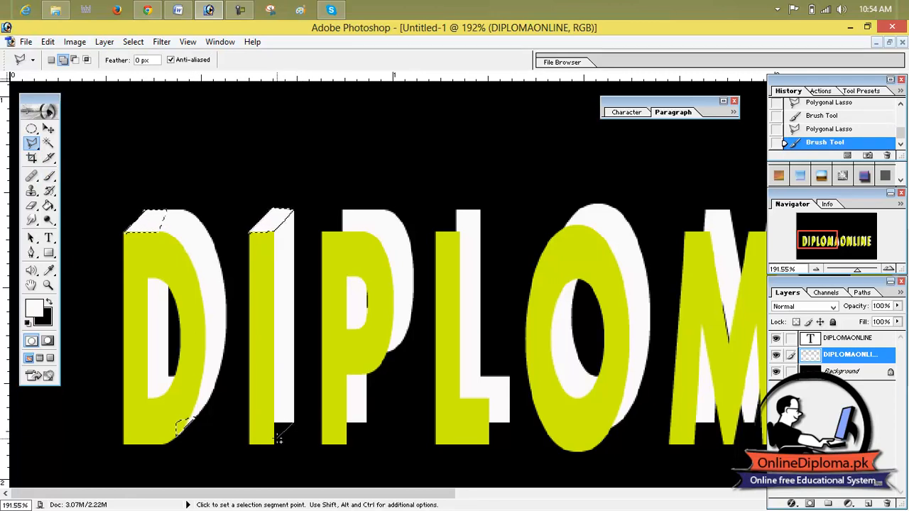
{"action": "left_click", "coordinate": [255, 443]}
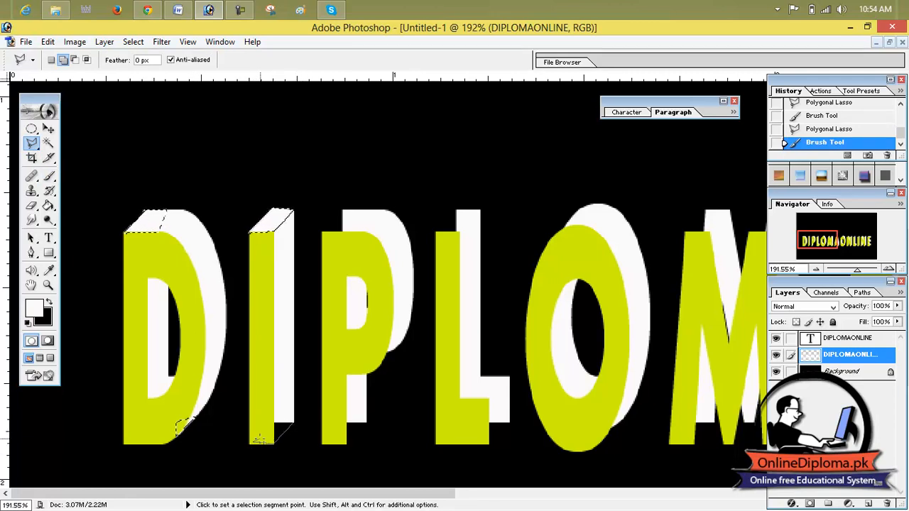
{"action": "left_click", "coordinate": [296, 419]}
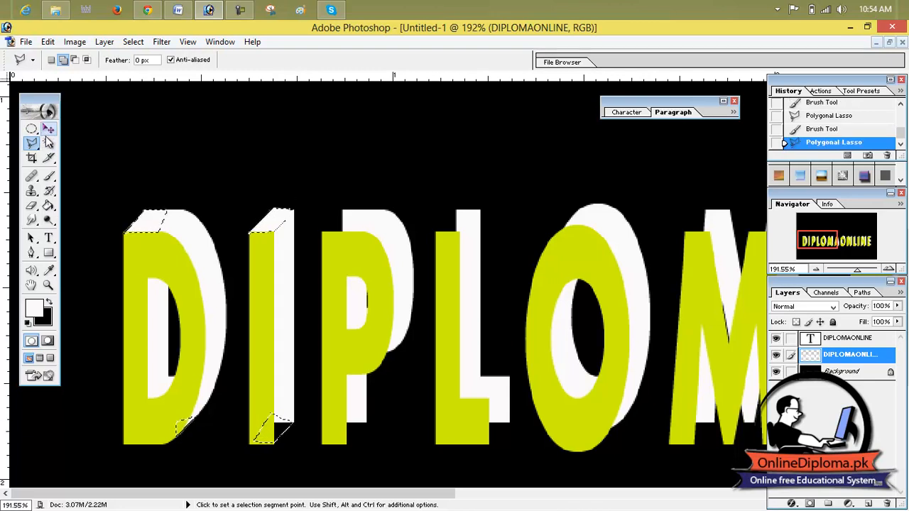
{"action": "left_click", "coordinate": [48, 176]}
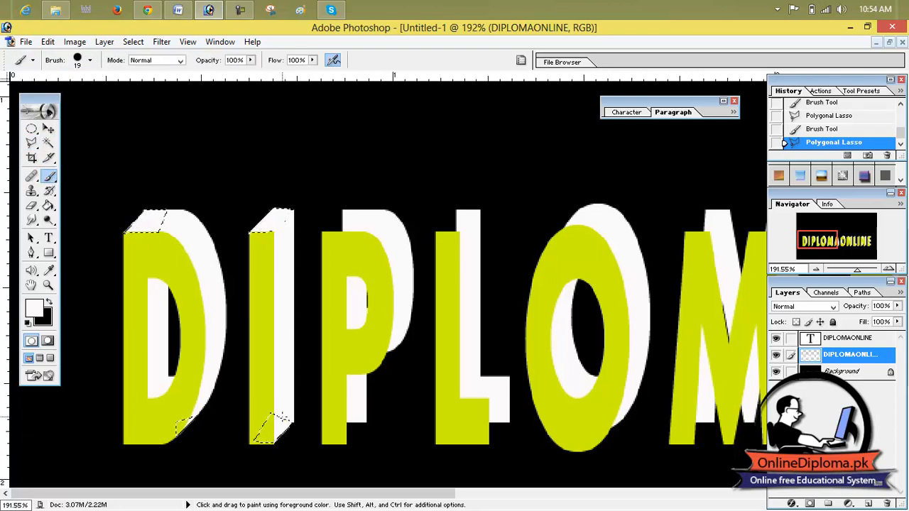
{"action": "left_click", "coordinate": [269, 438]}
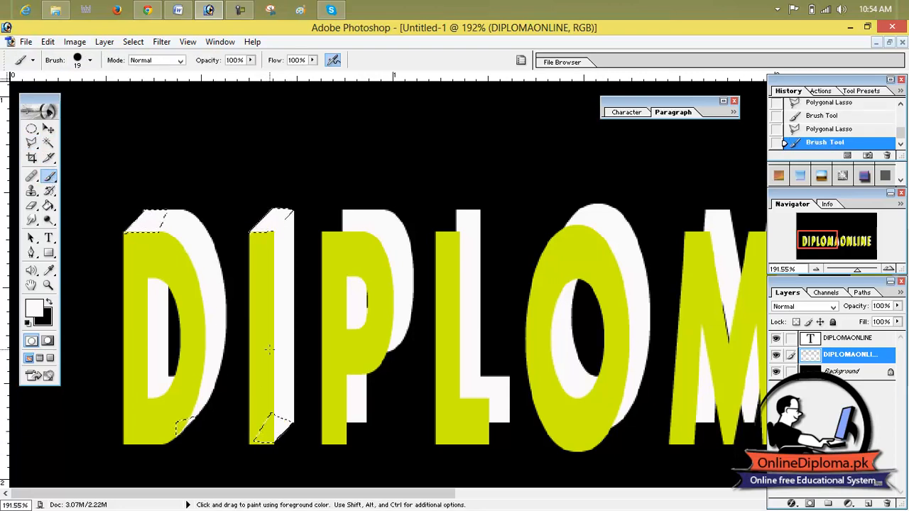
Shift the selected pixels slightly with the Move tool and brush white again over the selected area at the base of the first I.
{"action": "key", "text": "v"}
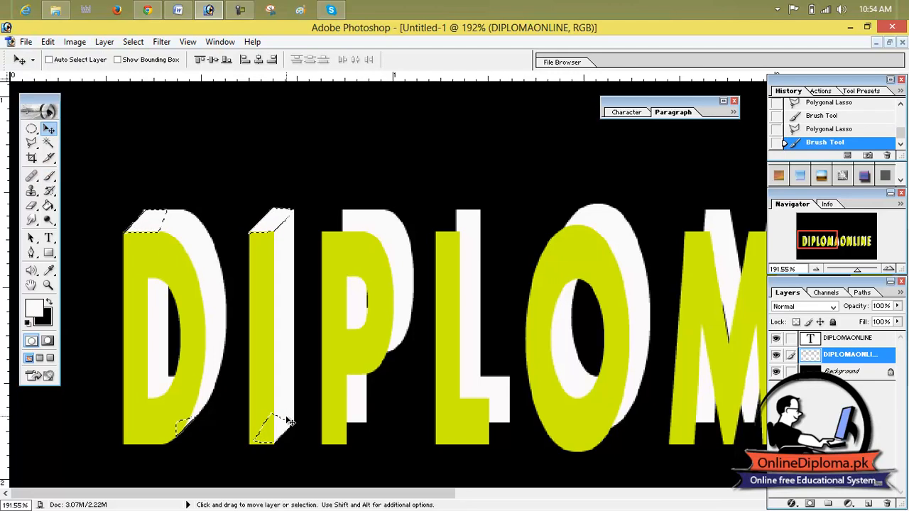
{"action": "left_click", "coordinate": [288, 421]}
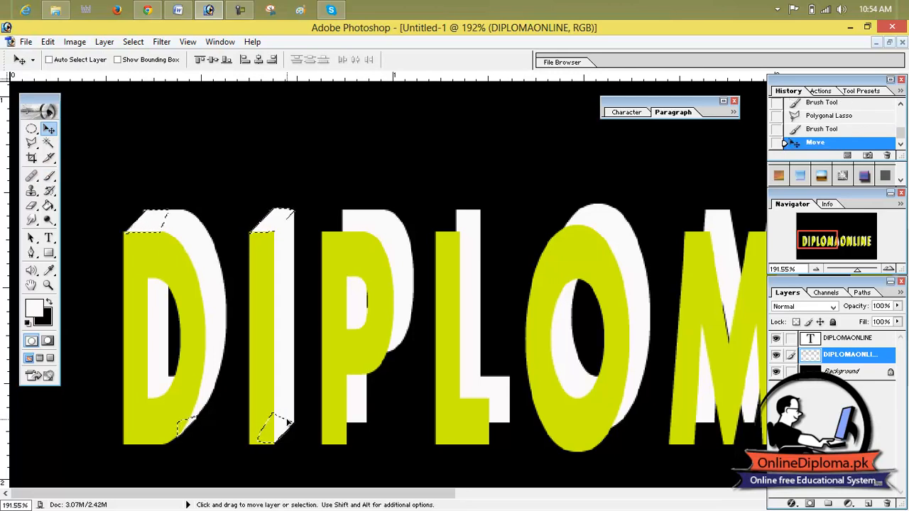
{"action": "left_click", "coordinate": [48, 176]}
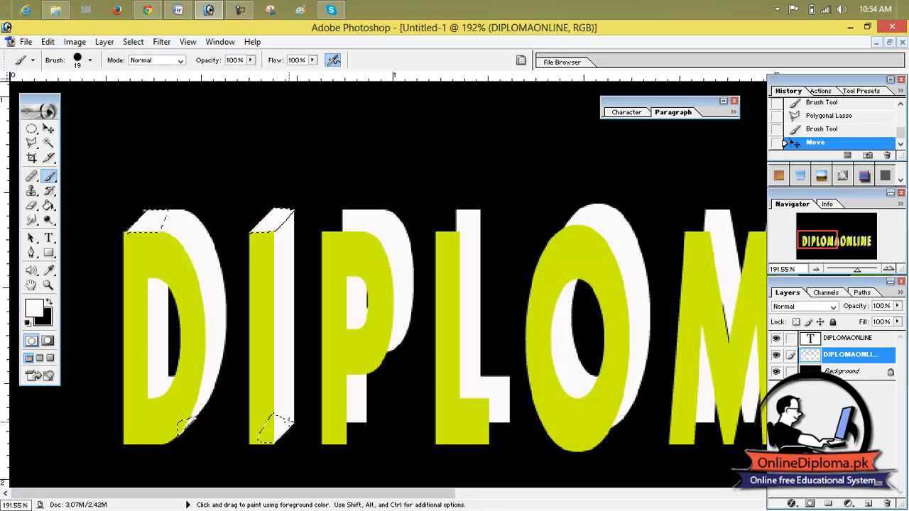
{"action": "left_click_drag", "start_coordinate": [266, 426], "coordinate": [260, 428]}
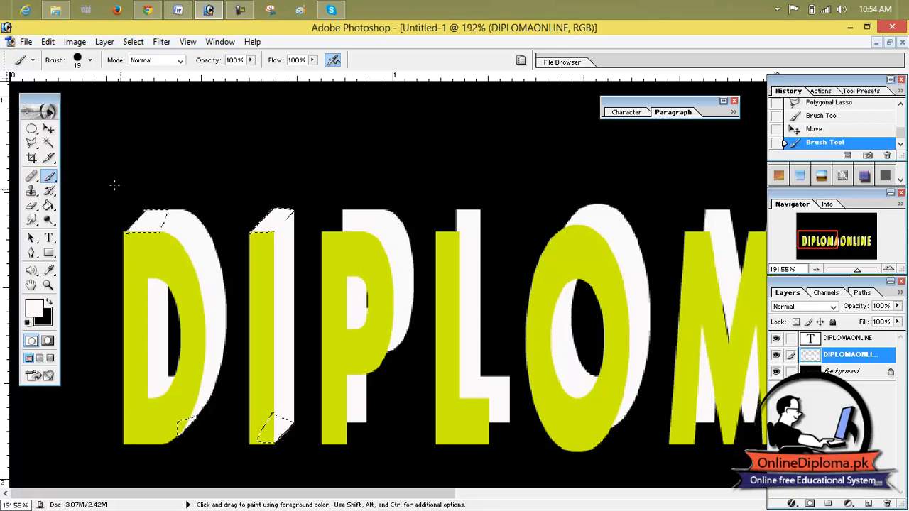
{"action": "left_click", "coordinate": [48, 129]}
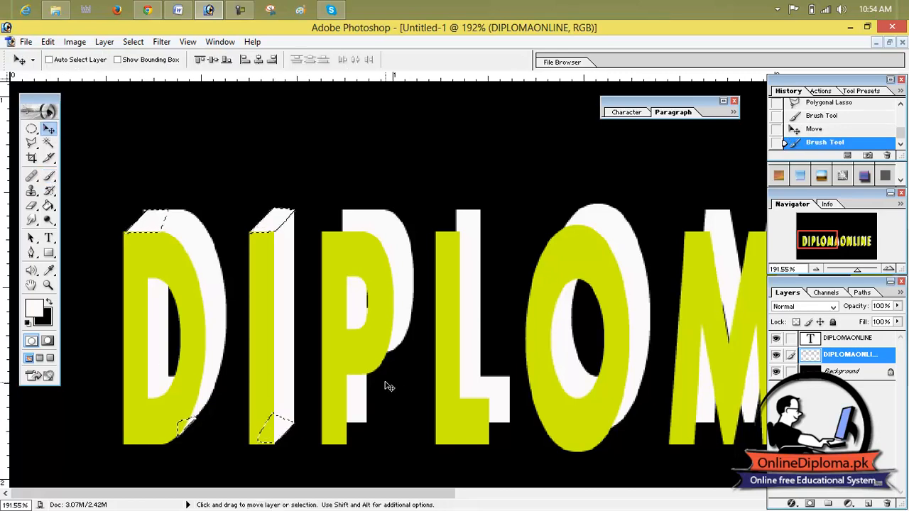
Add the slanted gap at the foot of the P's stem to the selection with the Polygonal Lasso and paint it white.
{"action": "left_click", "coordinate": [32, 143]}
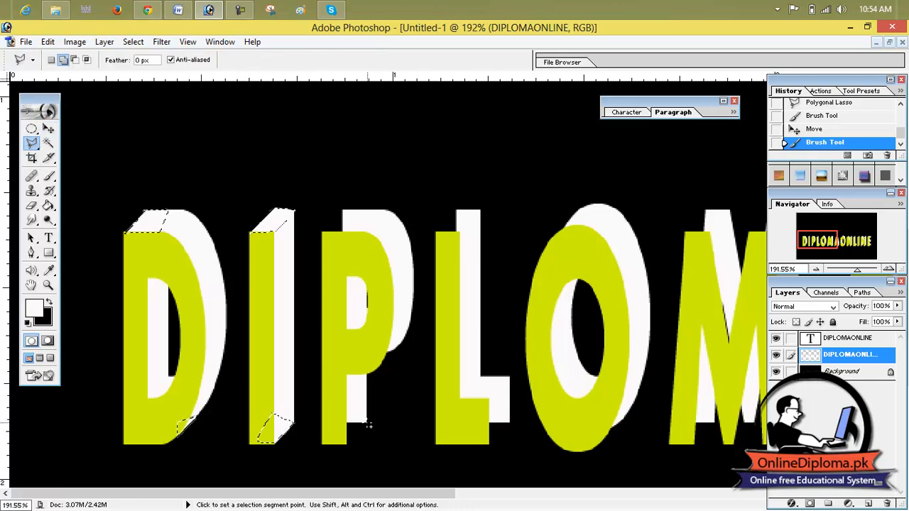
{"action": "scroll", "coordinate": [366, 424], "scroll_direction": "down", "scroll_amount": 2}
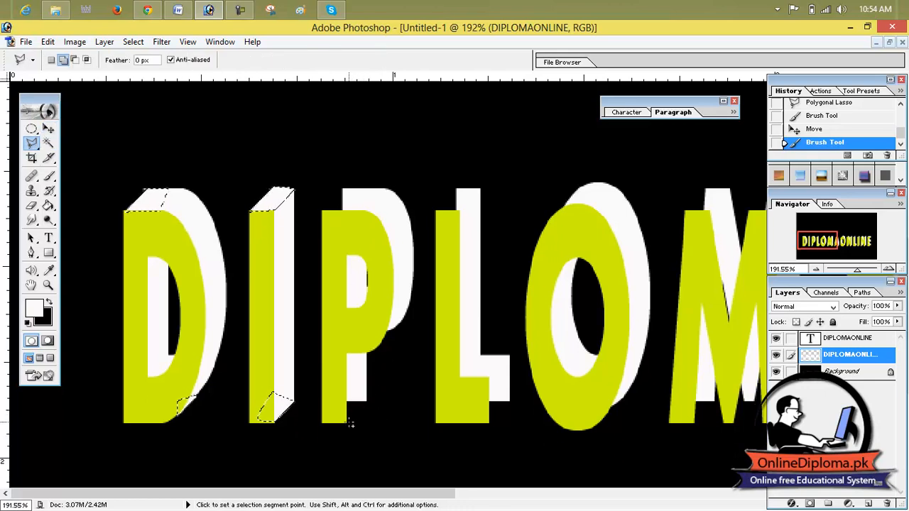
{"action": "left_click", "coordinate": [348, 424]}
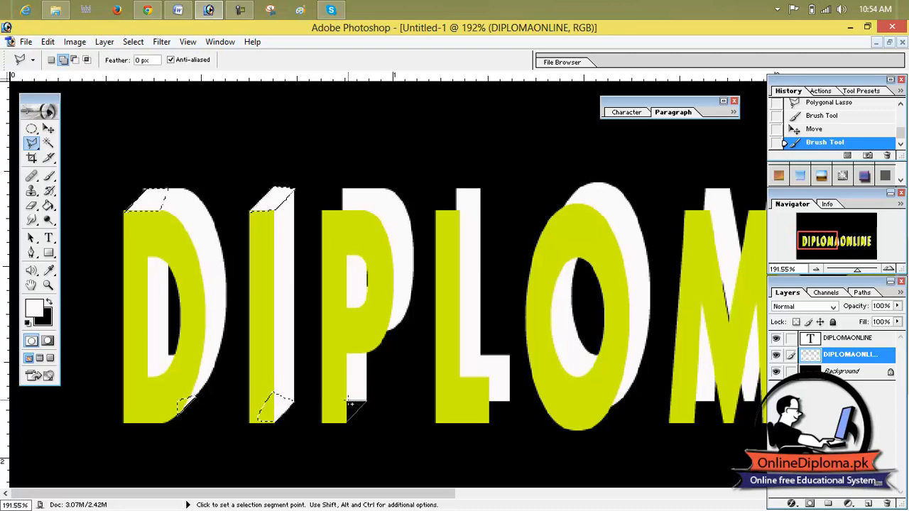
{"action": "left_click", "coordinate": [348, 419]}
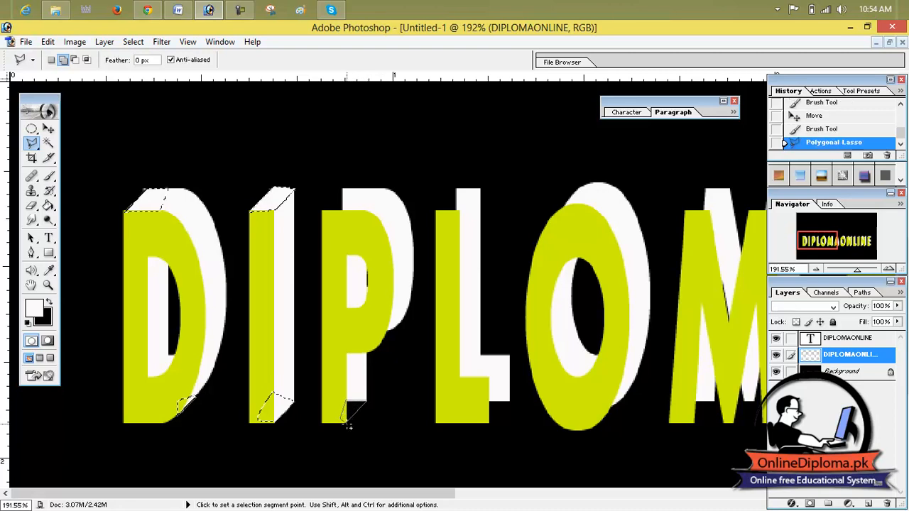
{"action": "left_click", "coordinate": [49, 176]}
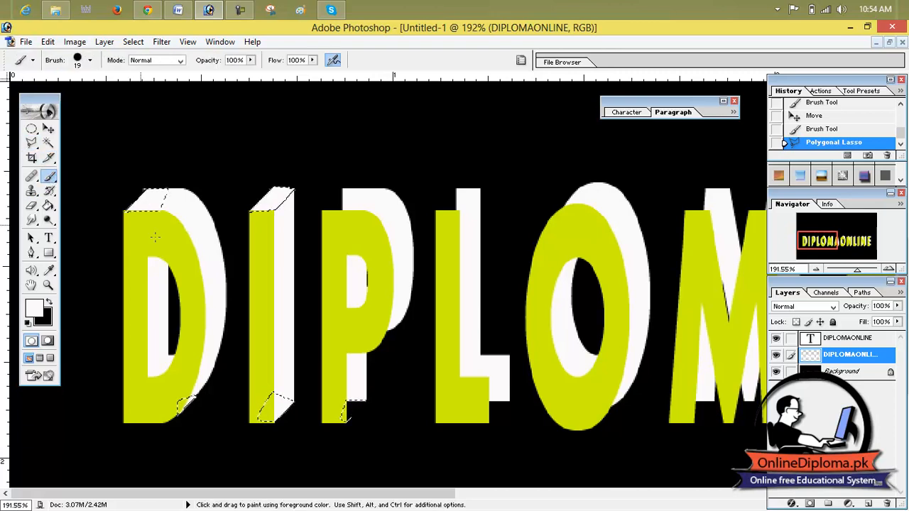
{"action": "left_click", "coordinate": [355, 410]}
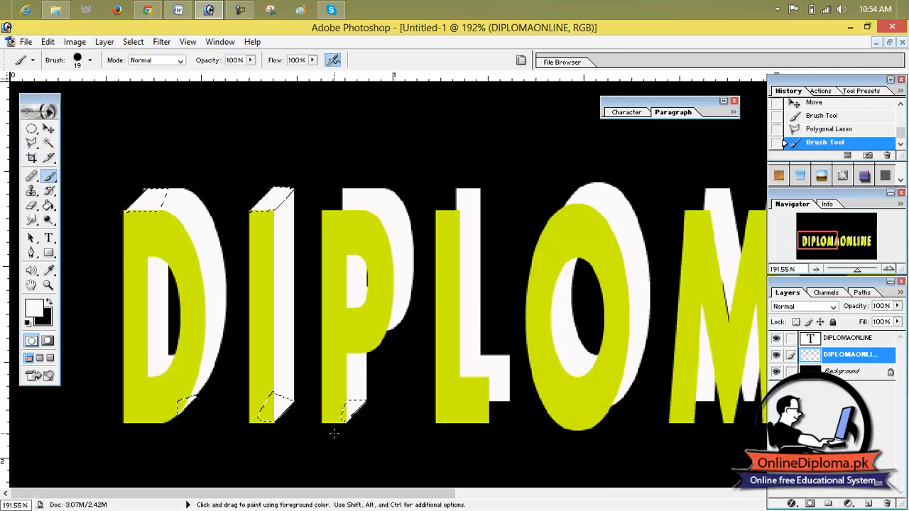
Add the slanted area along the top of the P to the selection and paint it white.
{"action": "left_click", "coordinate": [32, 143]}
{"action": "left_click_drag", "start_coordinate": [34, 145], "coordinate": [75, 156]}
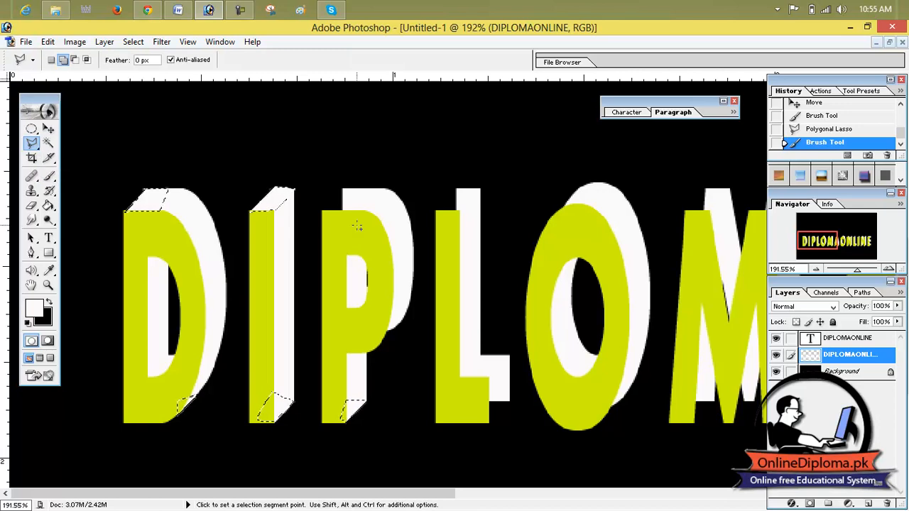
{"action": "left_click", "coordinate": [323, 211]}
{"action": "left_click", "coordinate": [388, 190]}
{"action": "left_click", "coordinate": [325, 207]}
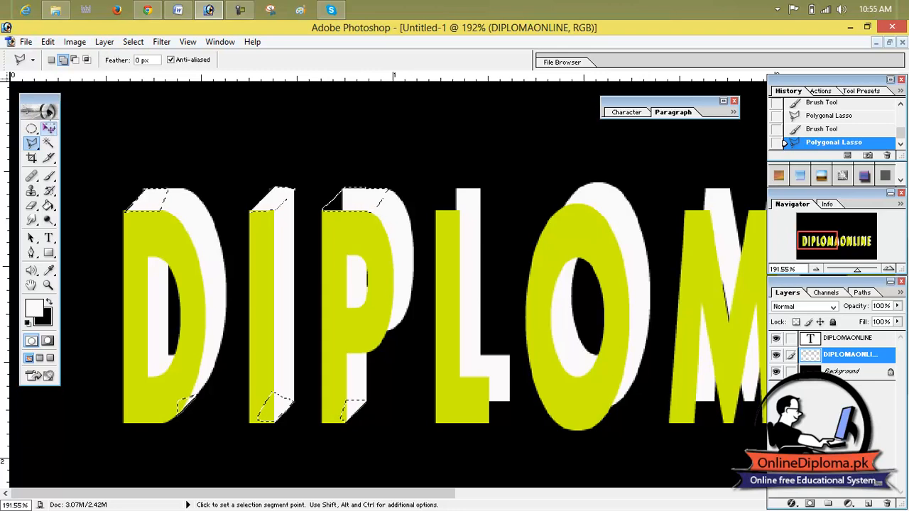
{"action": "left_click", "coordinate": [49, 175]}
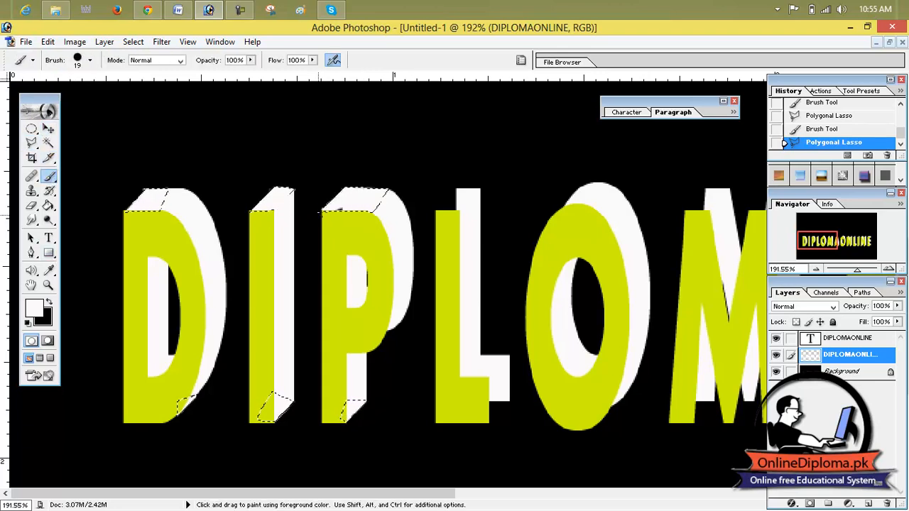
{"action": "left_click_drag", "start_coordinate": [343, 210], "coordinate": [383, 201]}
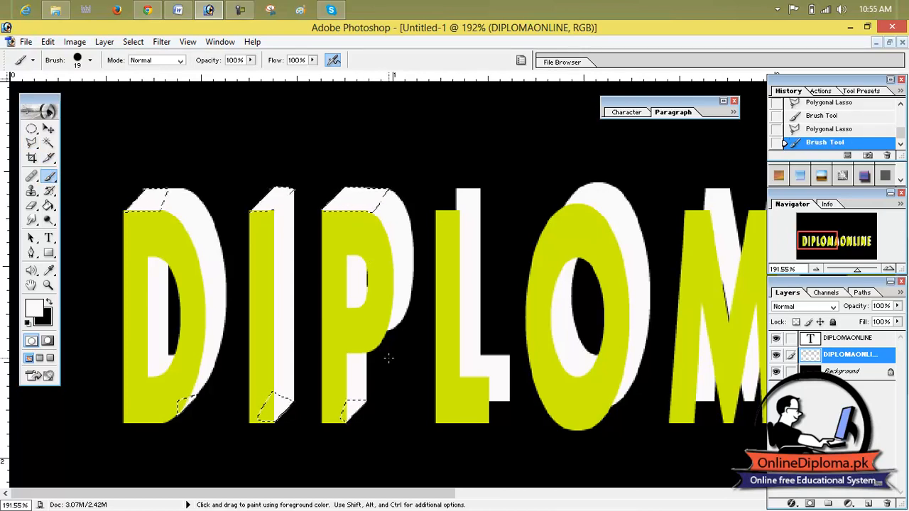
Add the slanted area at the top of the L's stem to the selection and paint it white.
{"action": "left_click", "coordinate": [32, 142]}
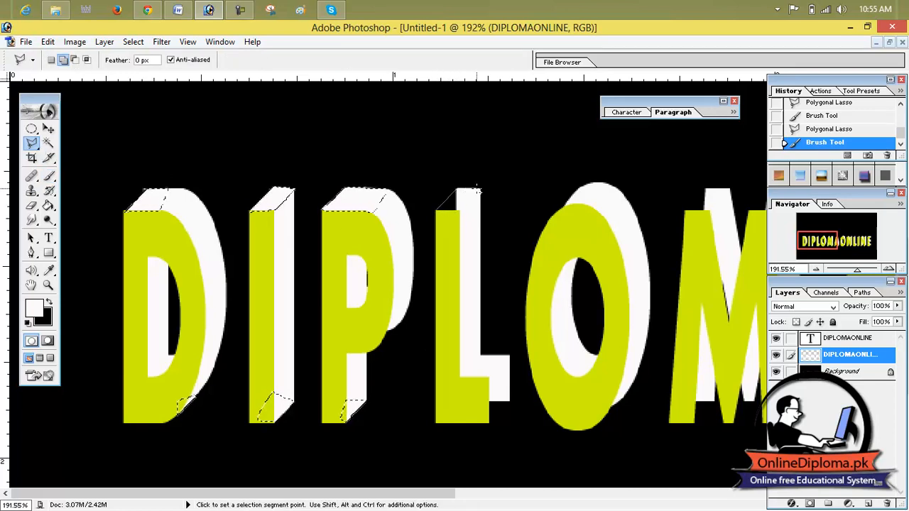
{"action": "left_click", "coordinate": [478, 191]}
{"action": "left_click", "coordinate": [438, 205]}
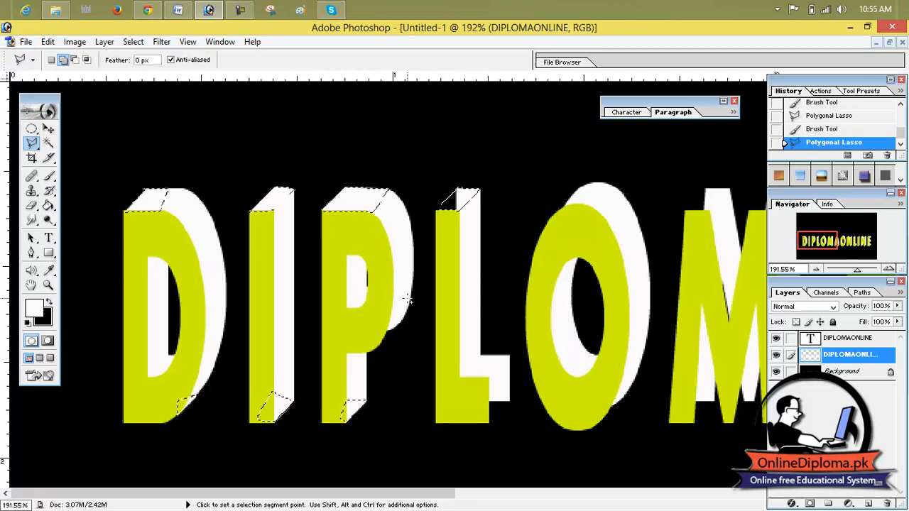
{"action": "left_click", "coordinate": [49, 177]}
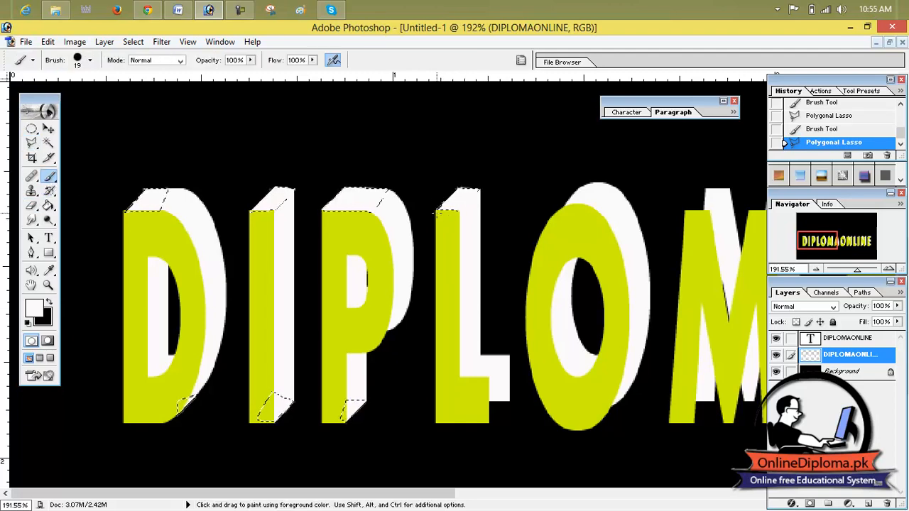
{"action": "left_click_drag", "start_coordinate": [438, 213], "coordinate": [466, 199]}
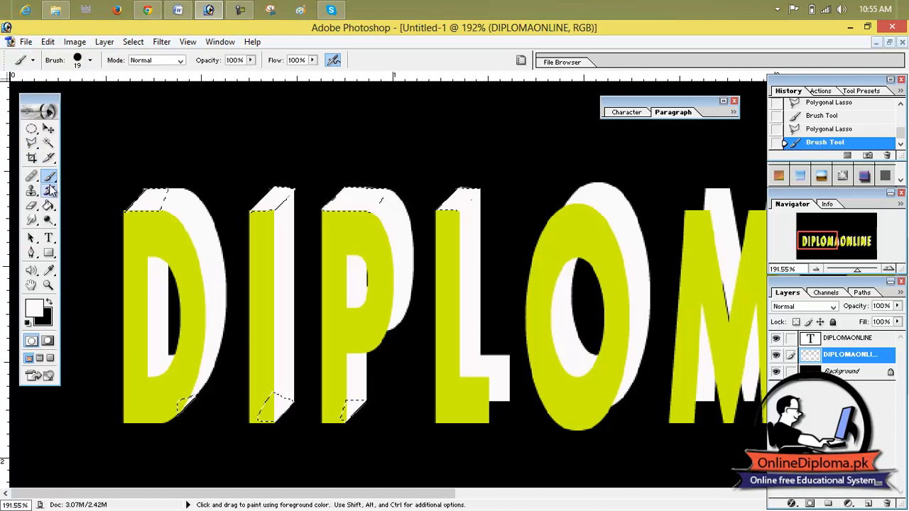
Add the side face at the right end of the L's foot to the selection and paint its lower gap white.
{"action": "left_click", "coordinate": [32, 142]}
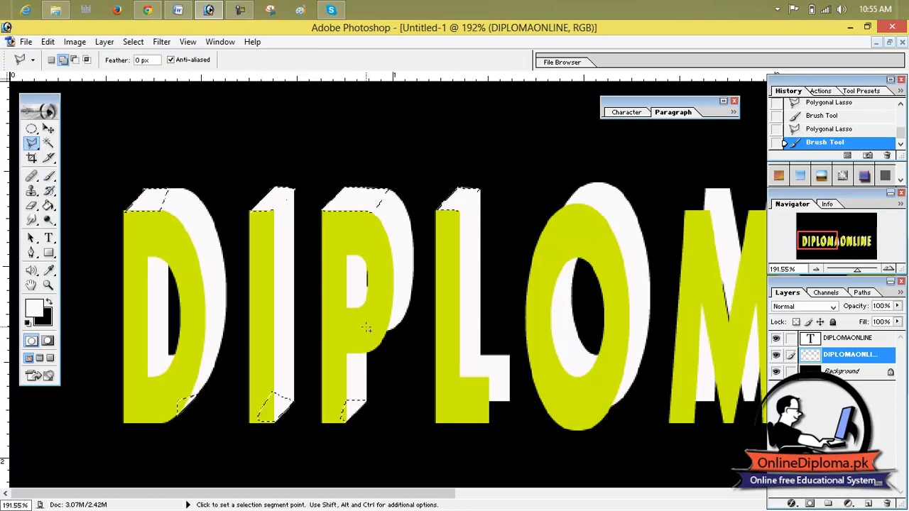
{"action": "left_click", "coordinate": [489, 377]}
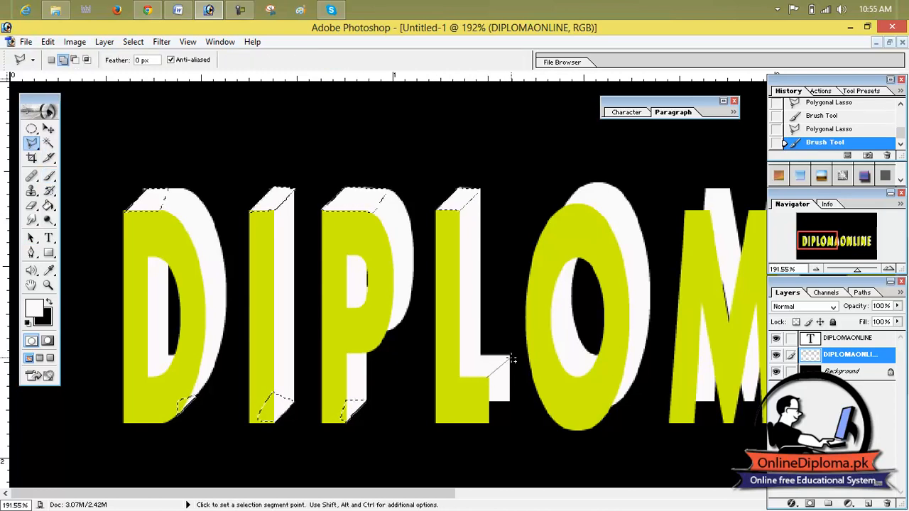
{"action": "left_click", "coordinate": [510, 356]}
{"action": "left_click", "coordinate": [489, 423]}
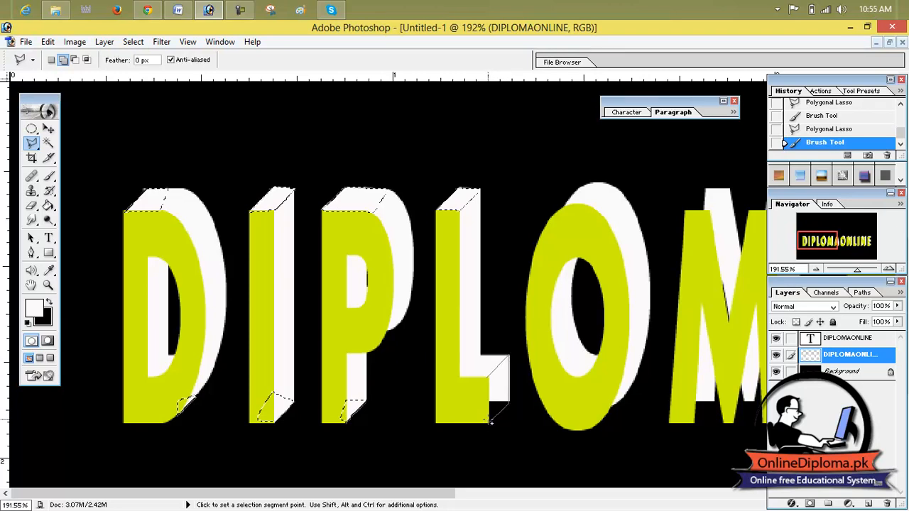
{"action": "left_click", "coordinate": [492, 380]}
{"action": "double_click", "coordinate": [471, 369]}
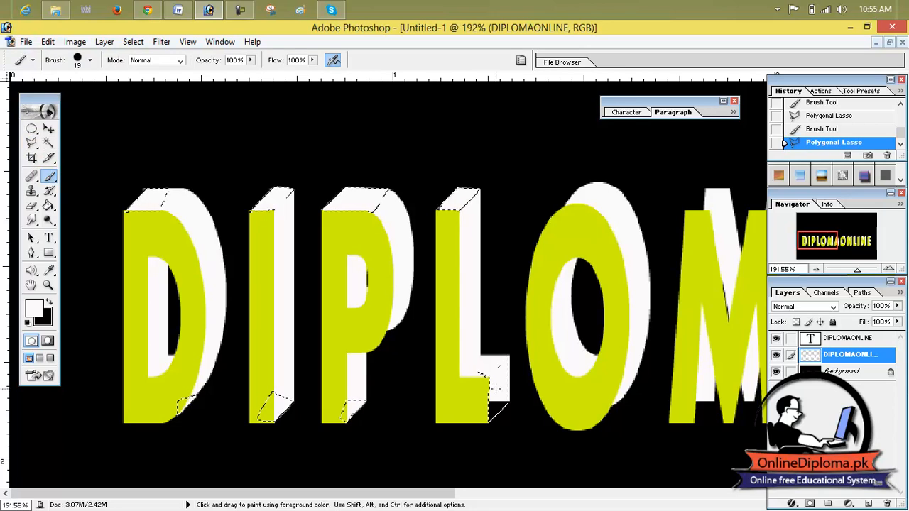
{"action": "left_click", "coordinate": [489, 412]}
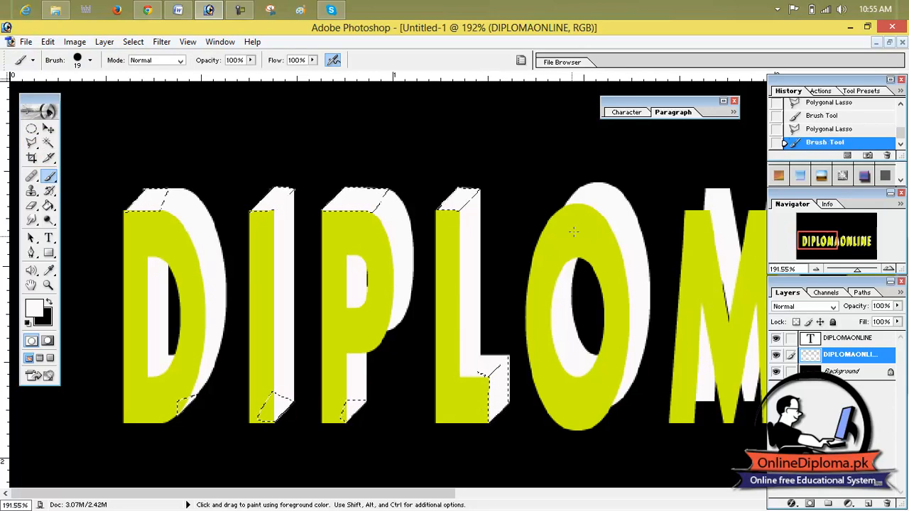
Add the slanted areas at the tops of both M stems to the selection with the Polygonal Lasso.
{"action": "key", "text": "space"}
{"action": "mouse_move", "coordinate": [670, 353]}
{"action": "left_mouse_down"}
{"action": "mouse_move", "coordinate": [433, 324]}
{"action": "mouse_move", "coordinate": [349, 331]}
{"action": "left_mouse_up"}
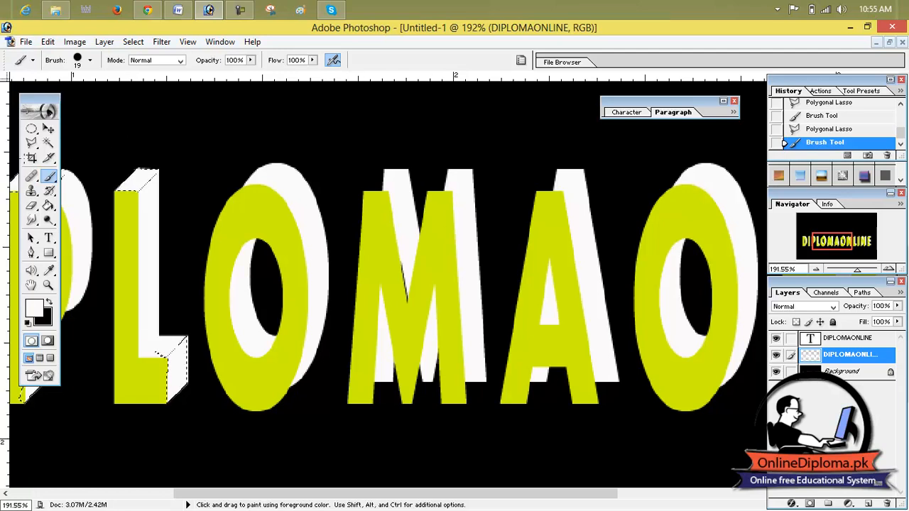
{"action": "left_click", "coordinate": [31, 142]}
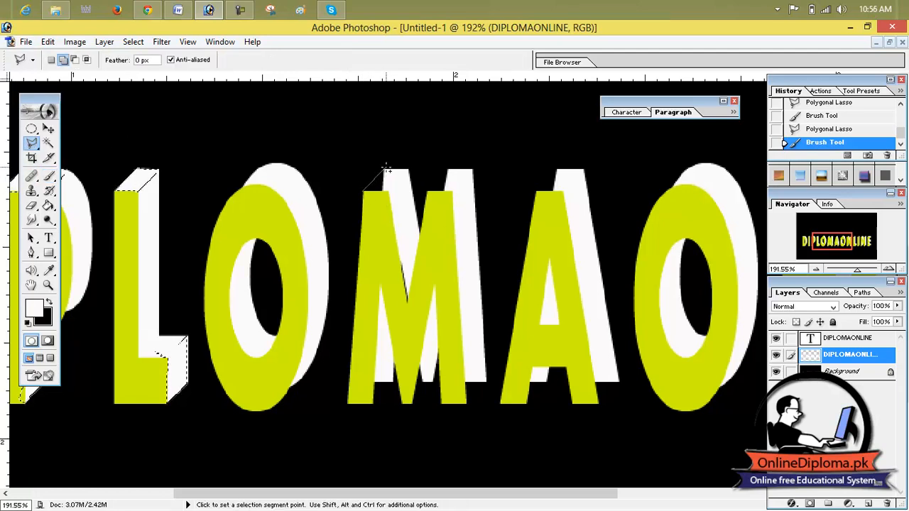
{"action": "left_click", "coordinate": [411, 170]}
{"action": "left_click", "coordinate": [366, 186]}
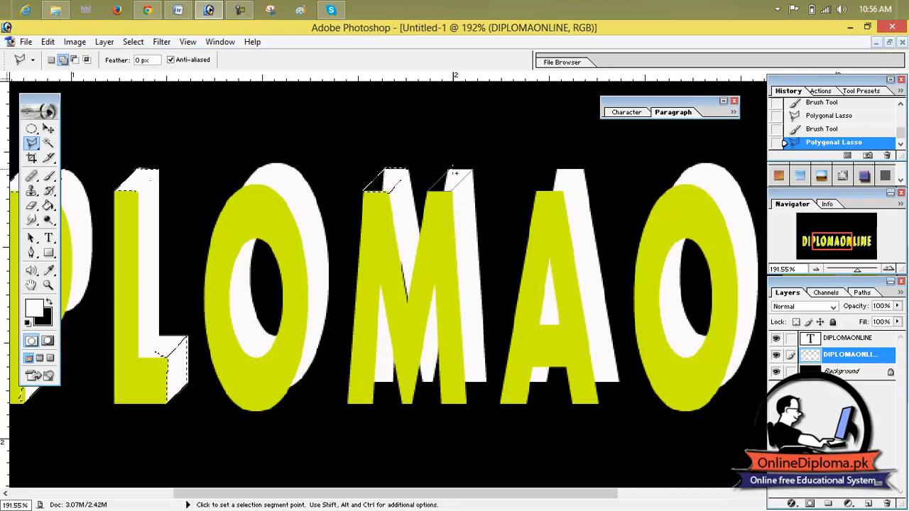
{"action": "left_click", "coordinate": [447, 169]}
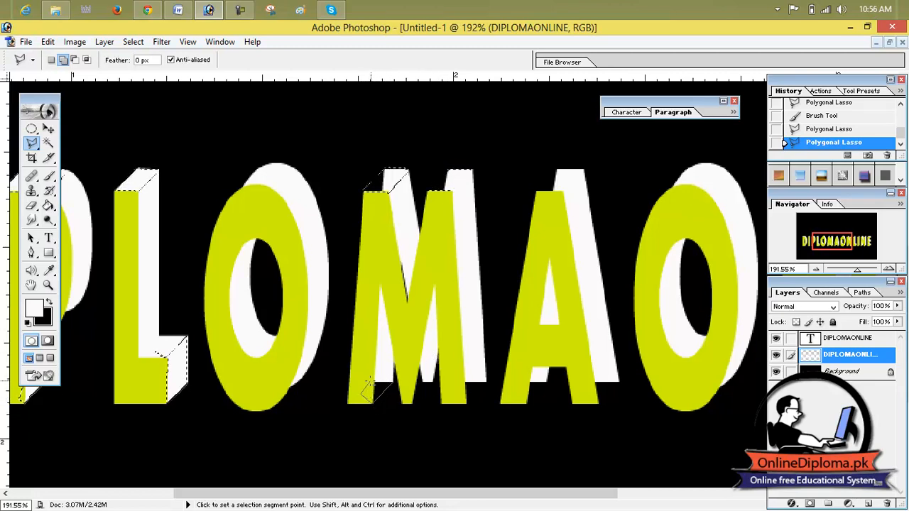
Add the slanted gaps at the foot of the M's first stem and at its middle point to the selection.
{"action": "left_click", "coordinate": [396, 379]}
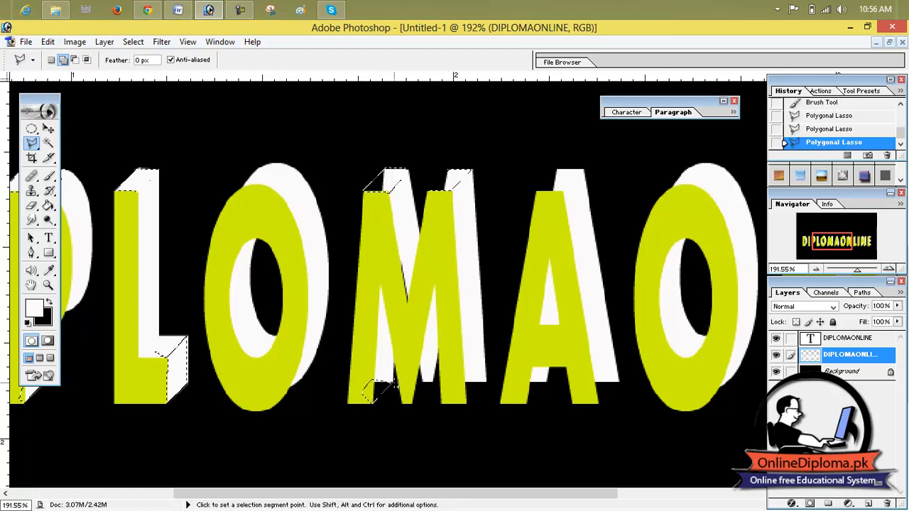
{"action": "left_click", "coordinate": [431, 384]}
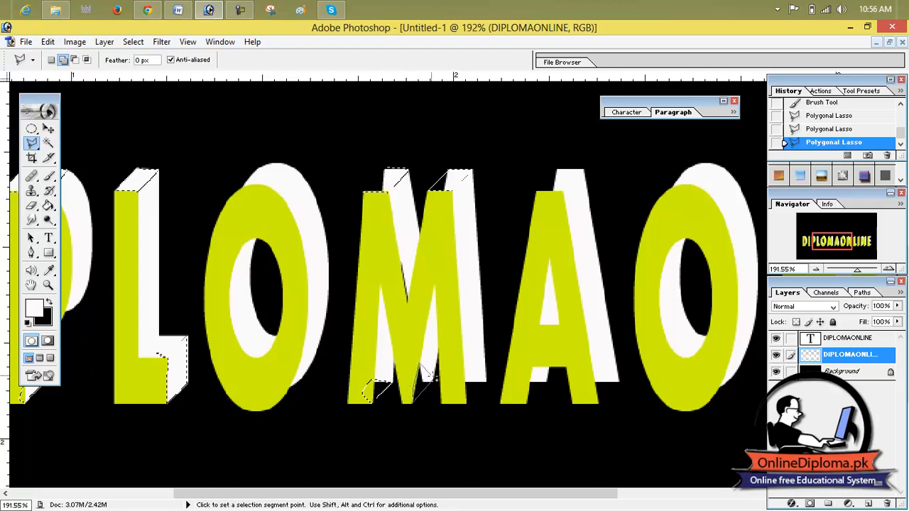
{"action": "double_click", "coordinate": [433, 377]}
Add the slanted area on top of the A and the gaps at both of its feet to the selection.
{"action": "left_click", "coordinate": [539, 192]}
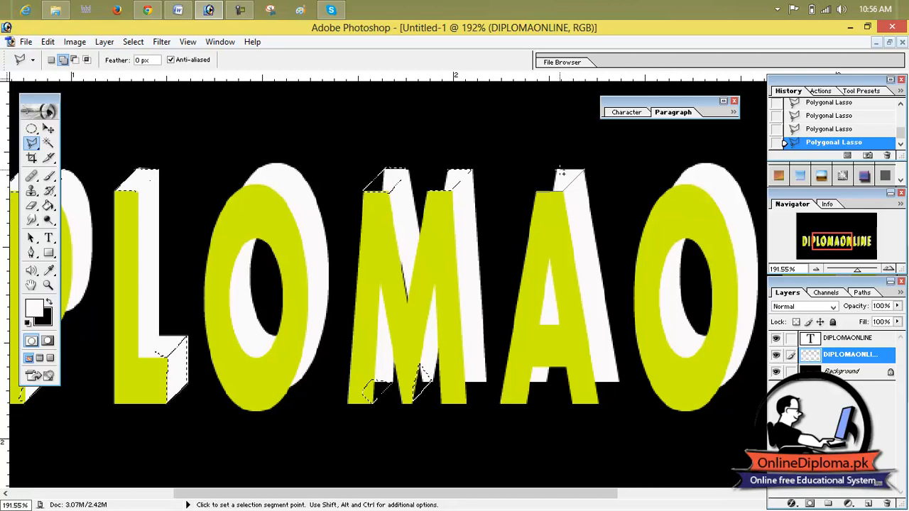
{"action": "left_click", "coordinate": [559, 173]}
{"action": "left_click", "coordinate": [538, 187]}
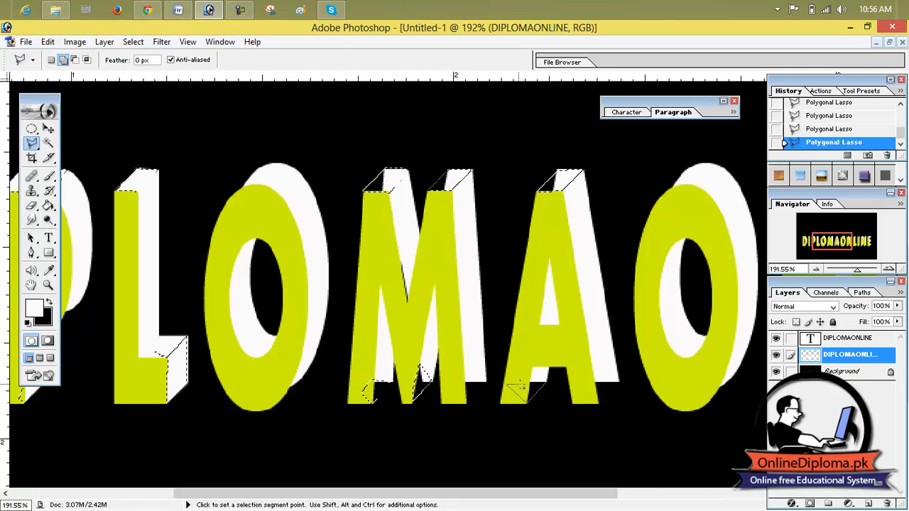
{"action": "double_click", "coordinate": [547, 375]}
Fill the selected connecting gaps on the M and A with white using the Paint Bucket.
{"action": "left_click", "coordinate": [48, 205]}
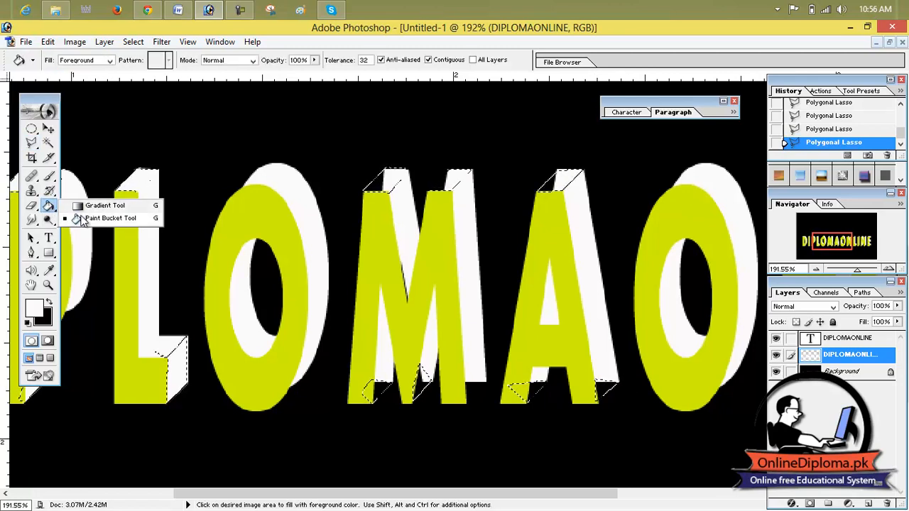
{"action": "left_click", "coordinate": [106, 216]}
{"action": "left_click", "coordinate": [395, 180]}
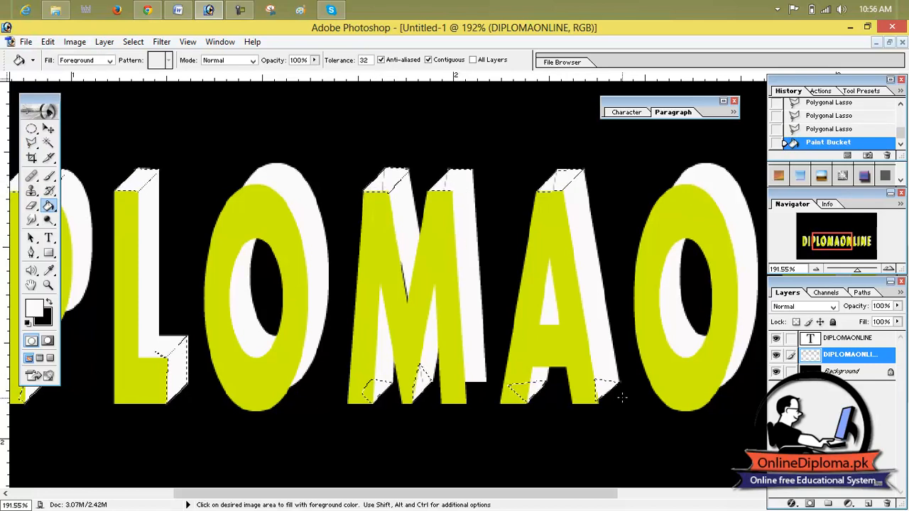
{"action": "left_click", "coordinate": [449, 180]}
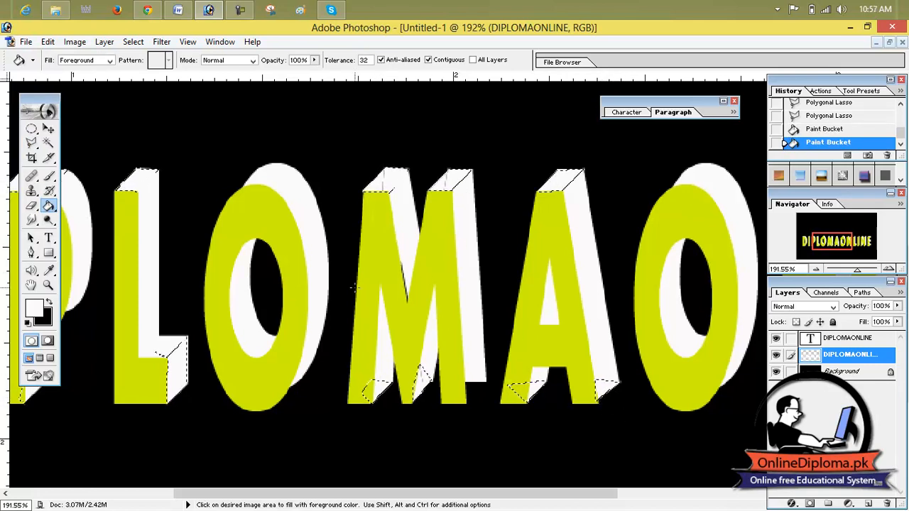
{"action": "left_click", "coordinate": [492, 304]}
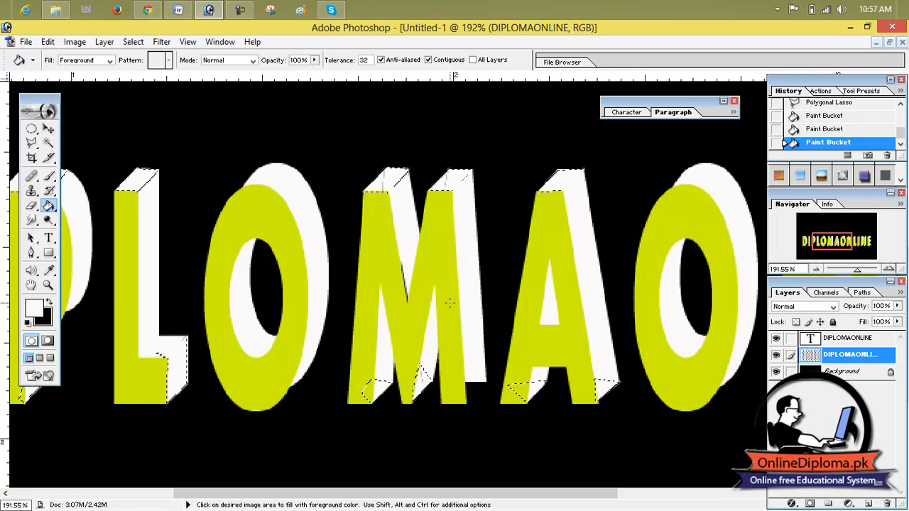
Add the slanted top of the first N's initial stem and the gaps at both of its feet to the Polygonal Lasso selection.
{"action": "mouse_move", "coordinate": [452, 302]}
{"action": "left_mouse_down"}
{"action": "mouse_move", "coordinate": [180, 311]}
{"action": "mouse_move", "coordinate": [98, 324]}
{"action": "mouse_move", "coordinate": [74, 324]}
{"action": "mouse_move", "coordinate": [71, 308]}
{"action": "left_mouse_up"}
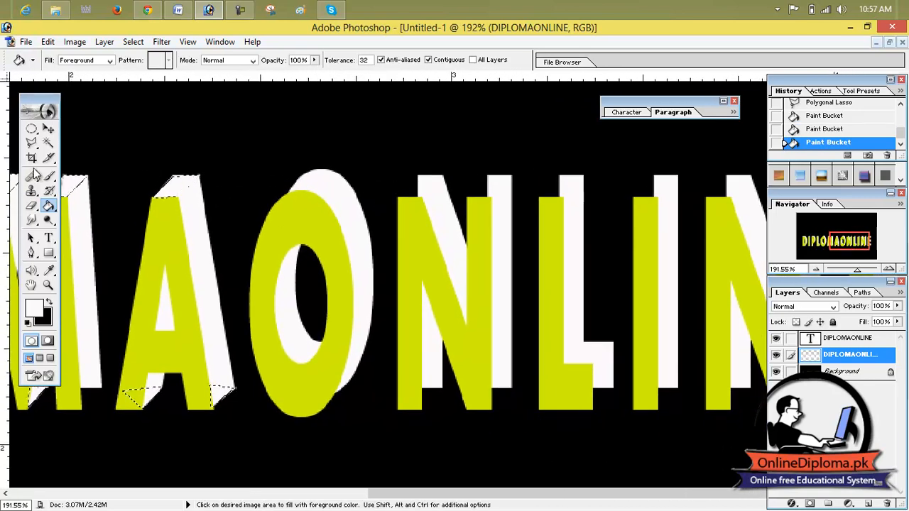
{"action": "left_click", "coordinate": [31, 145]}
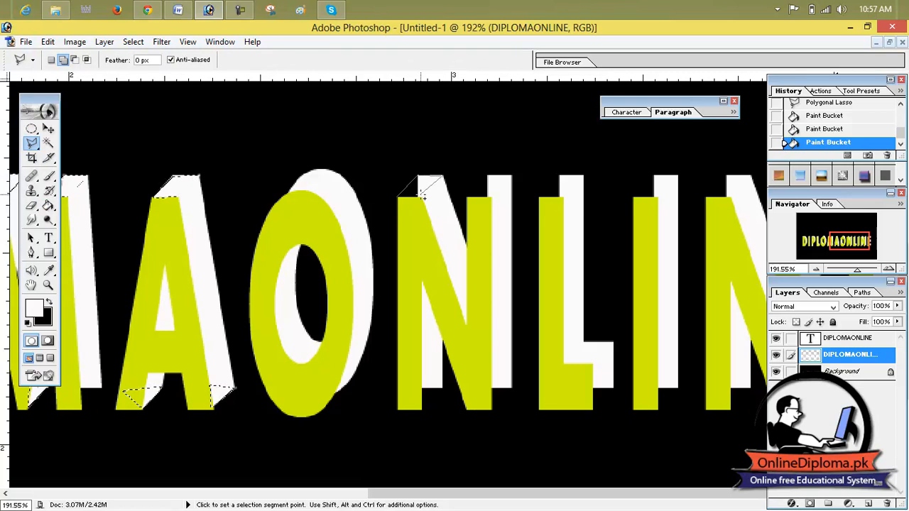
{"action": "left_click", "coordinate": [398, 199]}
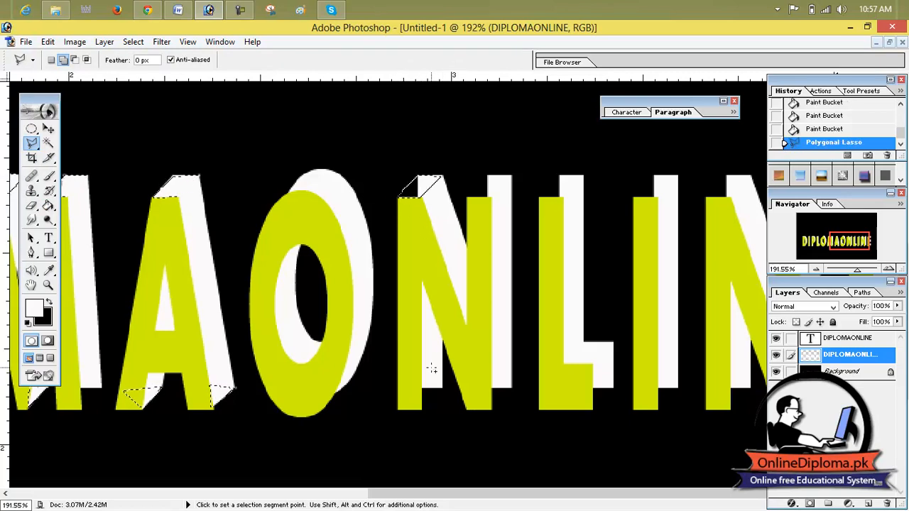
{"action": "left_click", "coordinate": [420, 409]}
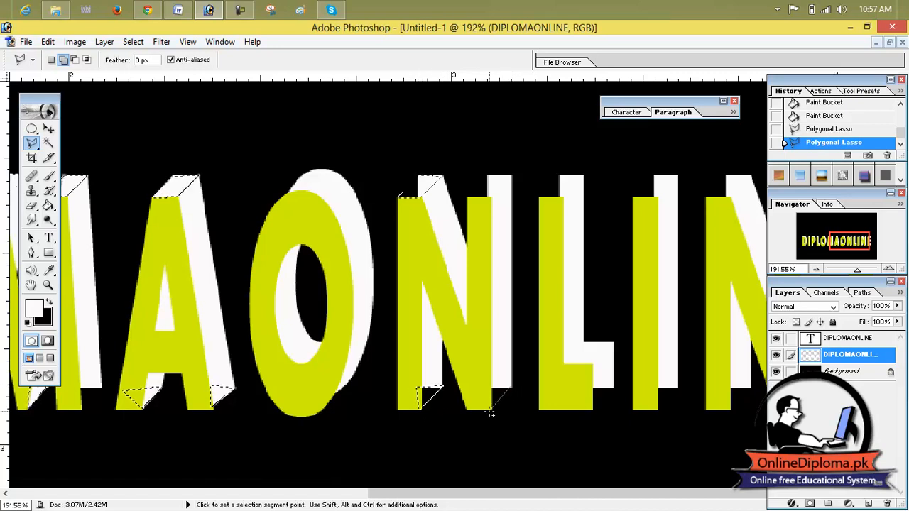
{"action": "left_click", "coordinate": [510, 387]}
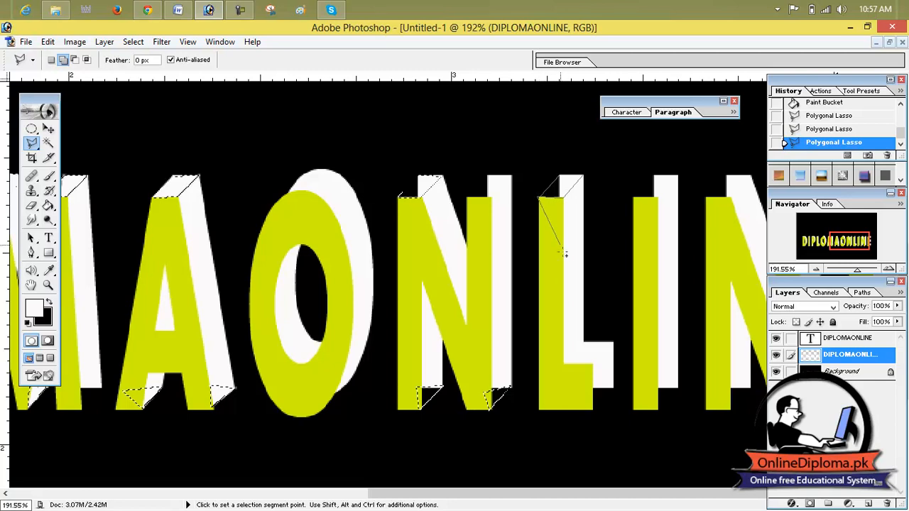
Add the slanted top of the L in ONLINE and the side face at the end of its foot to the selection.
{"action": "left_click", "coordinate": [544, 199]}
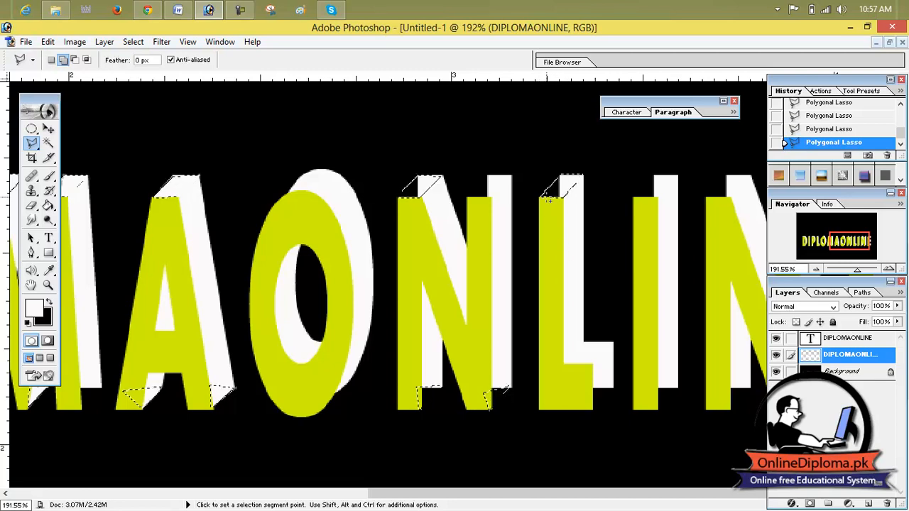
{"action": "left_click", "coordinate": [592, 363]}
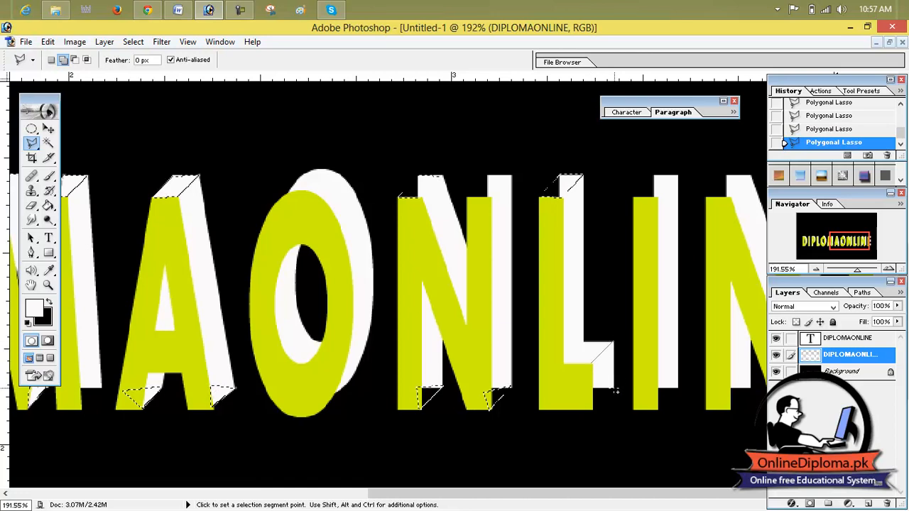
{"action": "left_click", "coordinate": [594, 359]}
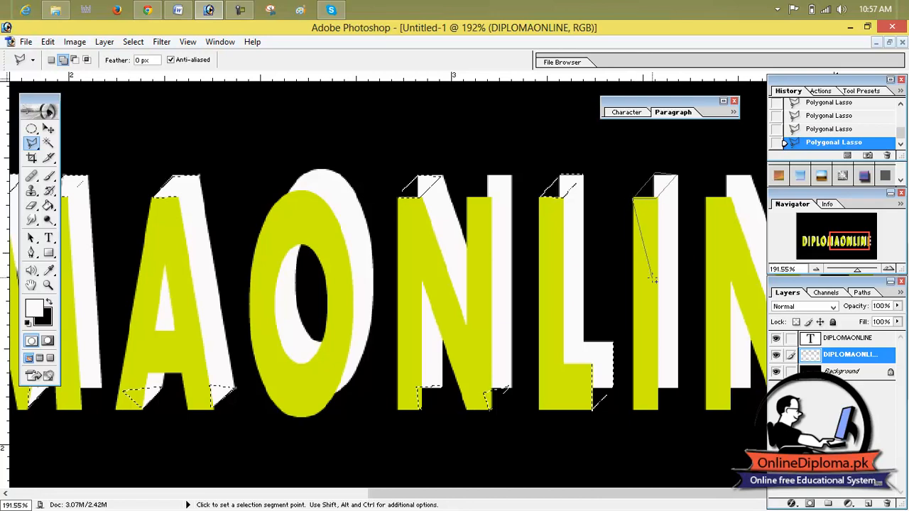
Discard the misdrawn outline on the I of ONLINE, then add its slanted top and foot gap to the selection.
{"action": "double_click", "coordinate": [647, 252]}
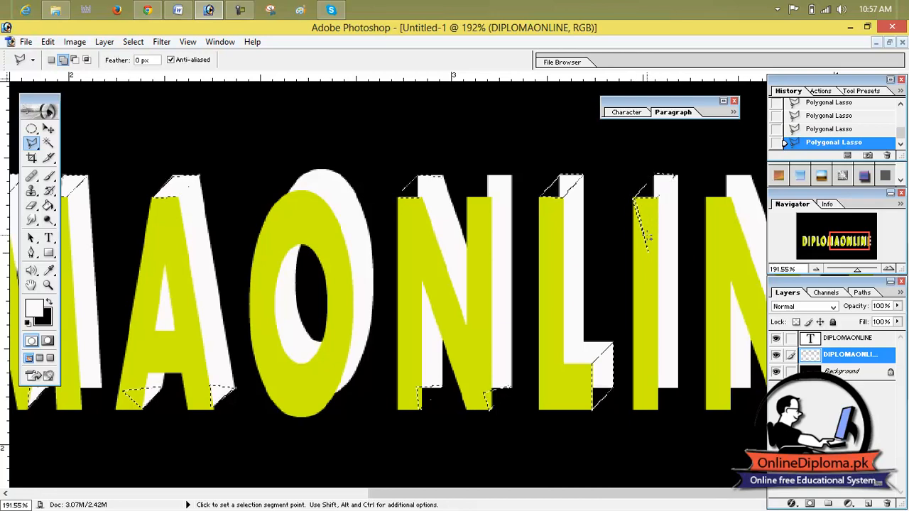
{"action": "left_click", "coordinate": [831, 130]}
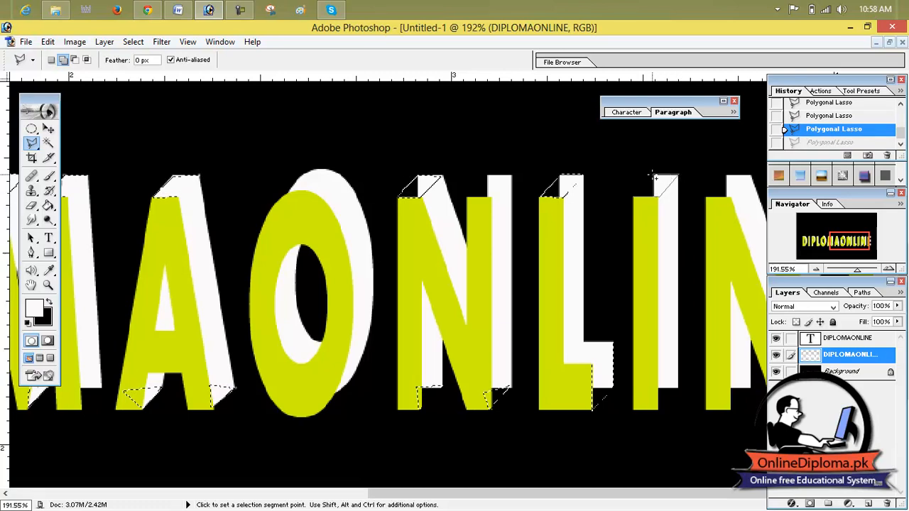
{"action": "left_click", "coordinate": [635, 193]}
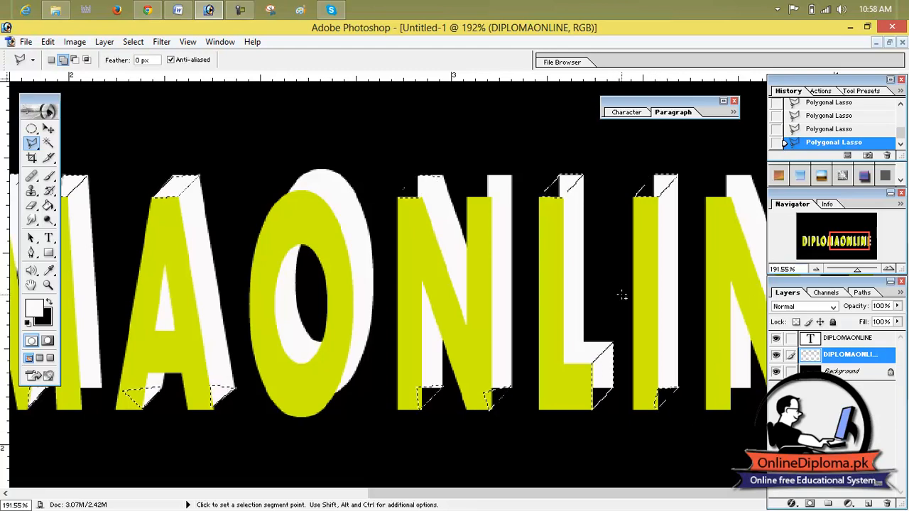
Add the slanted top and foot gap of the second N's first stem to the selection.
{"action": "key", "text": "space"}
{"action": "left_click_drag", "start_coordinate": [635, 300], "coordinate": [501, 304]}
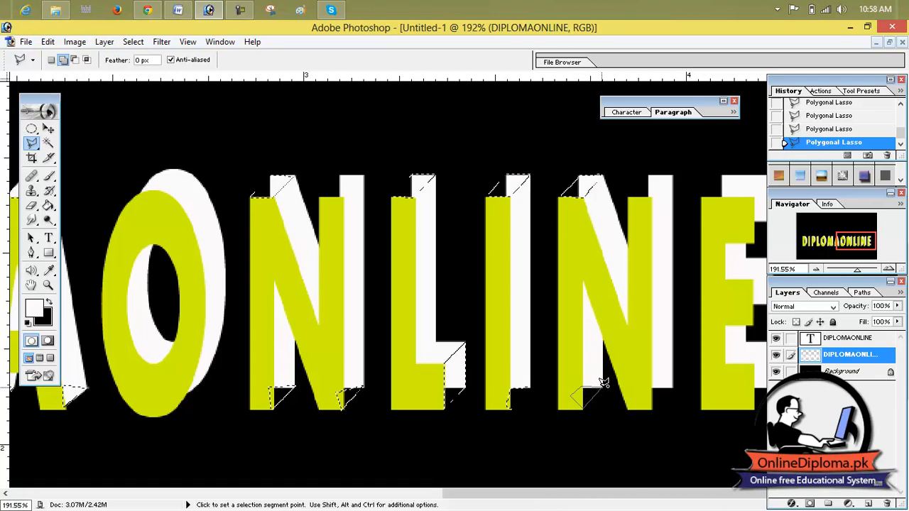
{"action": "left_click", "coordinate": [603, 385]}
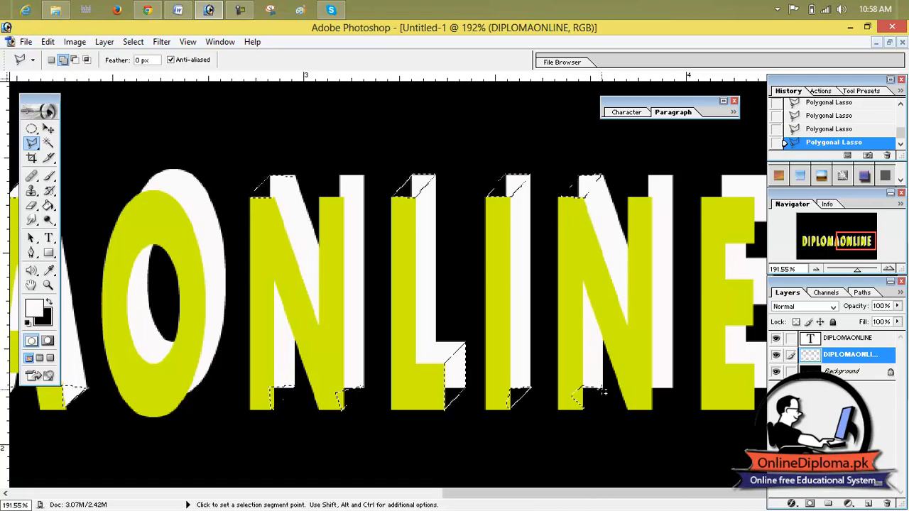
Add the slanted top and foot gap of the second N's last stem to the selection in add-to-selection mode.
{"action": "left_click", "coordinate": [62, 61]}
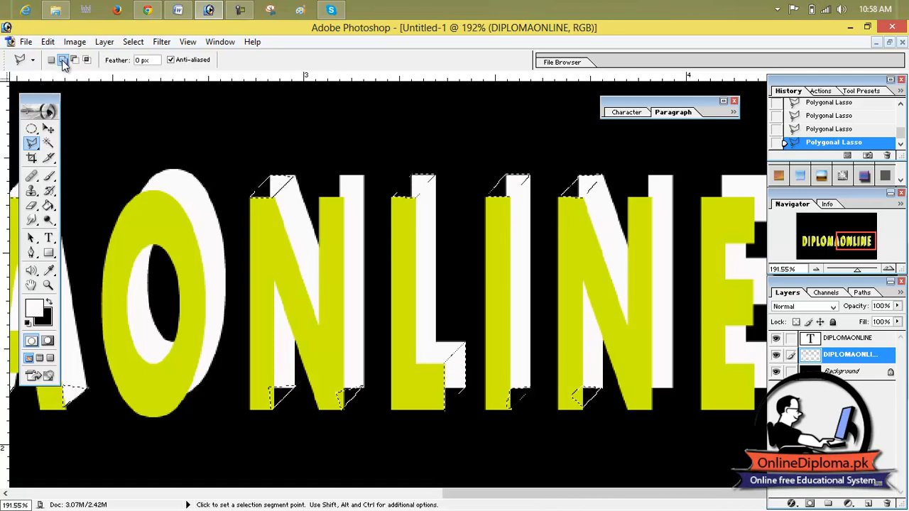
{"action": "left_click", "coordinate": [628, 197]}
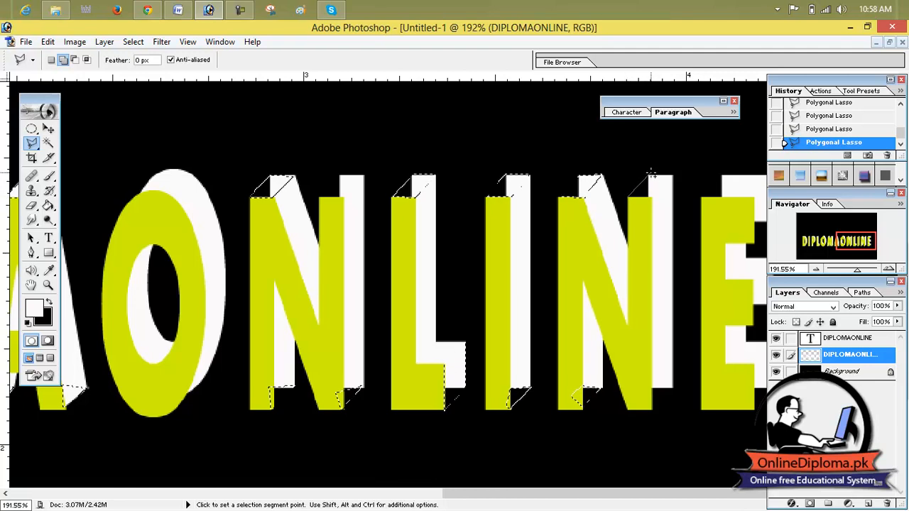
{"action": "left_click", "coordinate": [669, 176]}
{"action": "left_click", "coordinate": [629, 197]}
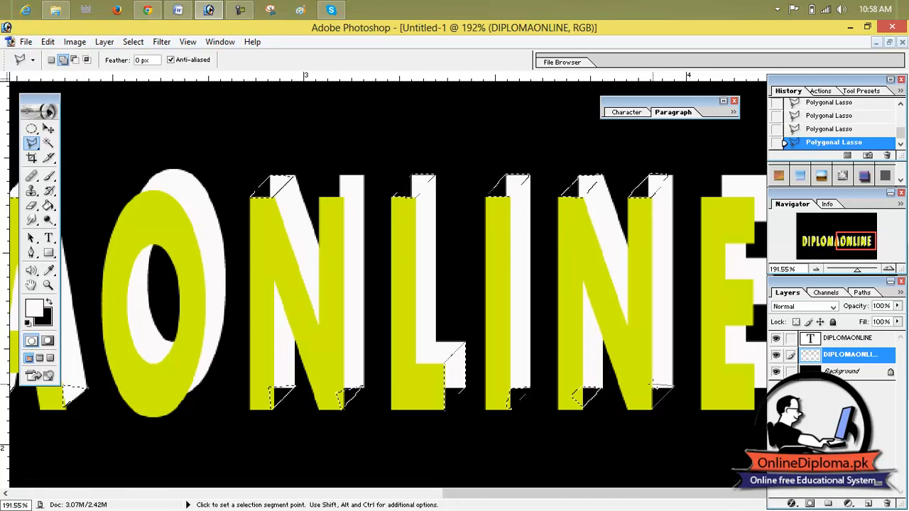
{"action": "left_click", "coordinate": [655, 405]}
Add the slanted area at the top of the E's stem and the gap below its upper arm's end to the selection.
{"action": "left_click_drag", "start_coordinate": [858, 270], "coordinate": [850, 271]}
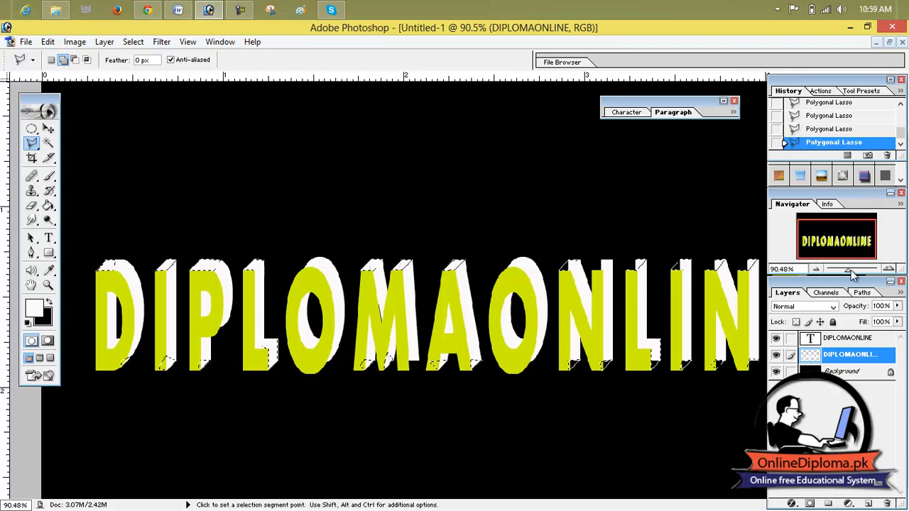
{"action": "left_click_drag", "start_coordinate": [845, 270], "coordinate": [865, 276]}
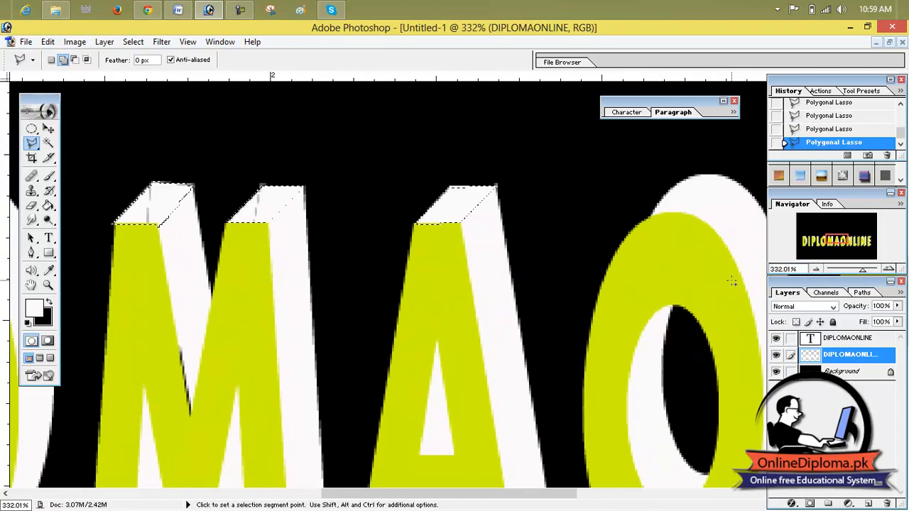
{"action": "left_click_drag", "start_coordinate": [731, 280], "coordinate": [175, 264]}
{"action": "mouse_move", "coordinate": [689, 315]}
{"action": "left_mouse_down"}
{"action": "mouse_move", "coordinate": [345, 217]}
{"action": "mouse_move", "coordinate": [277, 229]}
{"action": "left_mouse_up"}
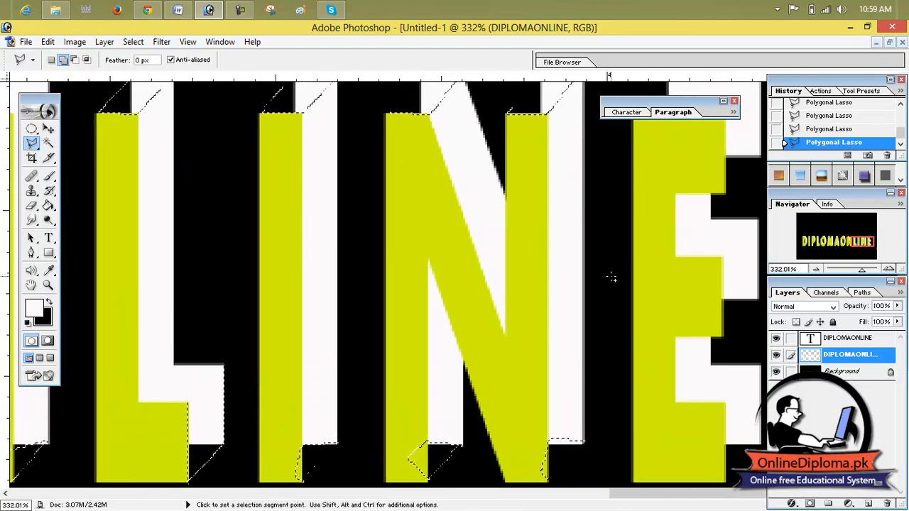
{"action": "left_click_drag", "start_coordinate": [608, 275], "coordinate": [470, 326]}
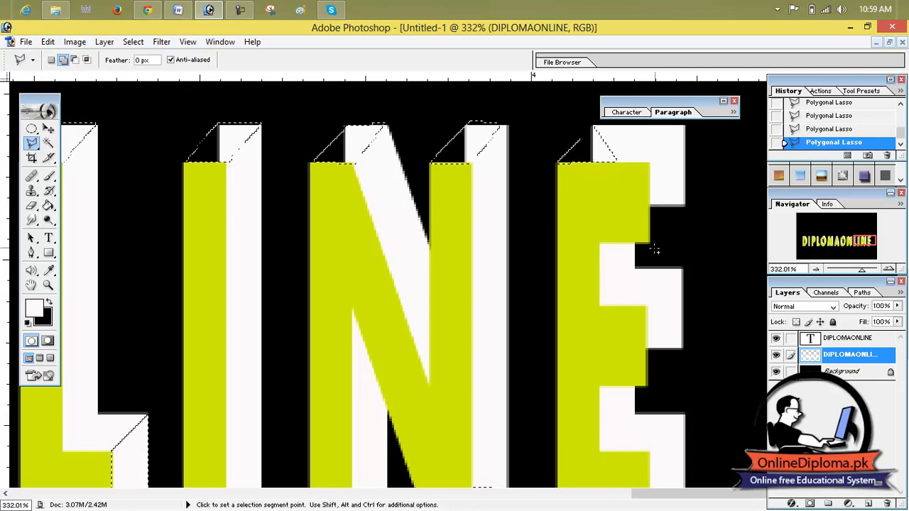
{"action": "left_click", "coordinate": [683, 206]}
{"action": "left_click", "coordinate": [652, 243]}
{"action": "left_click", "coordinate": [649, 205]}
{"action": "left_click", "coordinate": [683, 205]}
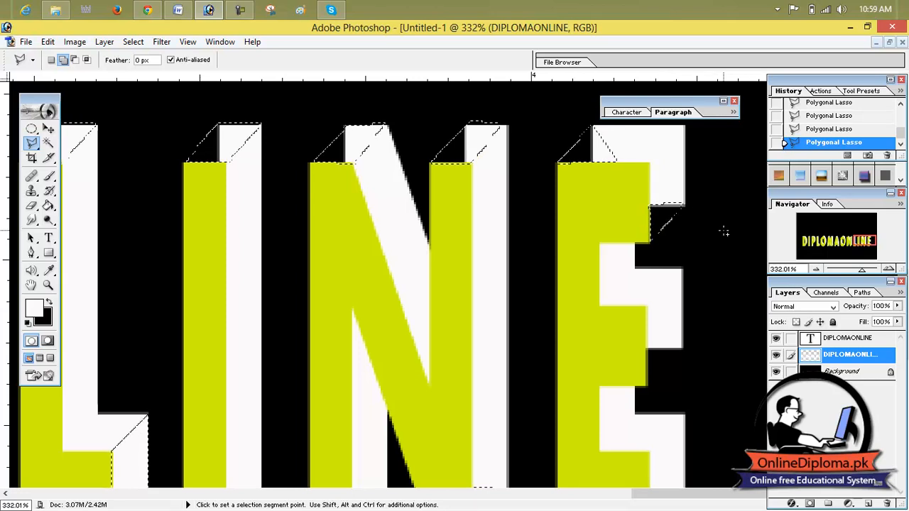
Add the slanted top face at the end of the E's middle arm to the selection.
{"action": "left_click", "coordinate": [682, 269]}
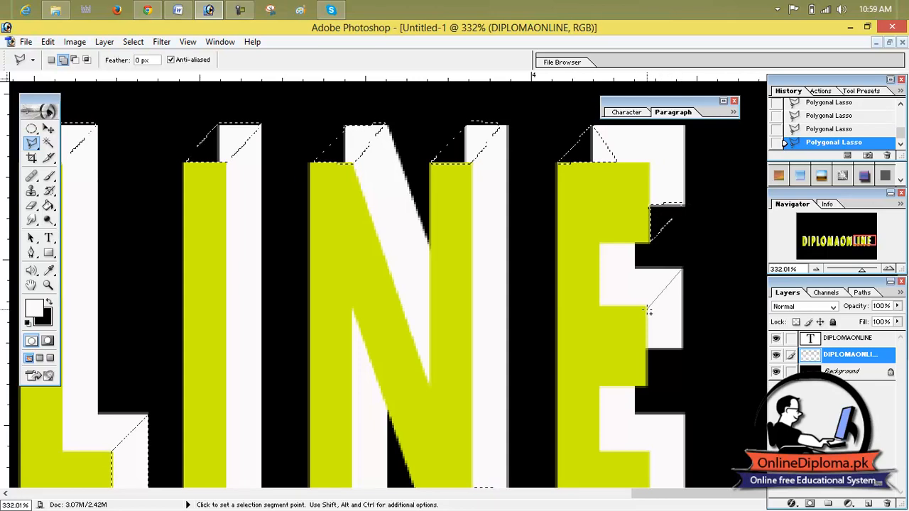
{"action": "left_click", "coordinate": [647, 308]}
{"action": "left_click", "coordinate": [683, 265]}
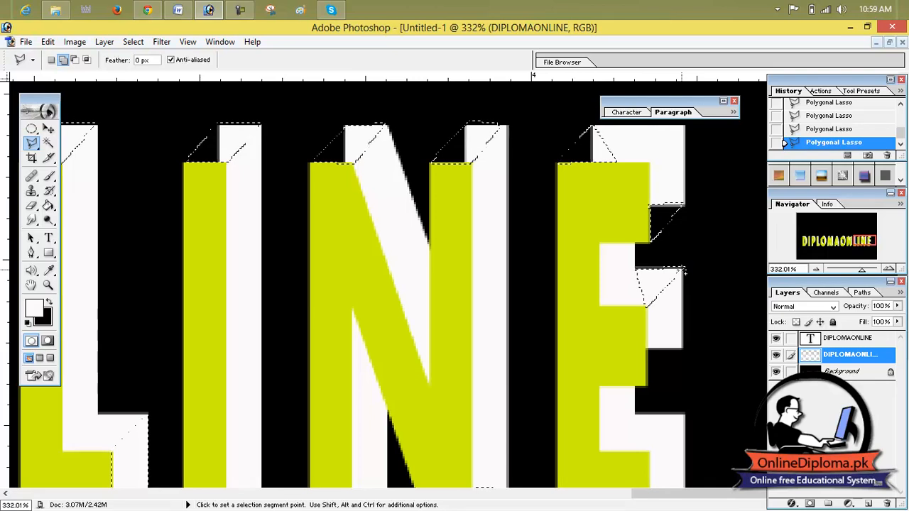
Add the gap below the end of the E's middle arm to the selection.
{"action": "left_click", "coordinate": [649, 387]}
{"action": "left_click", "coordinate": [643, 348]}
{"action": "left_click", "coordinate": [648, 387]}
Add the slanted top face of the E's lower arm and the gap below that arm's end to the selection.
{"action": "scroll", "coordinate": [682, 402], "scroll_direction": "down", "scroll_amount": 3}
{"action": "left_click", "coordinate": [650, 387]}
{"action": "left_click", "coordinate": [684, 350]}
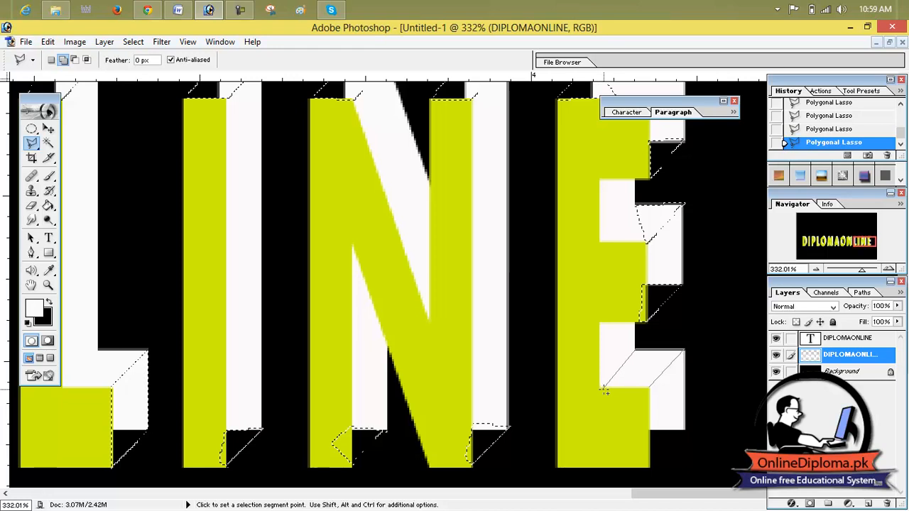
{"action": "left_click", "coordinate": [649, 388]}
{"action": "left_click", "coordinate": [652, 470]}
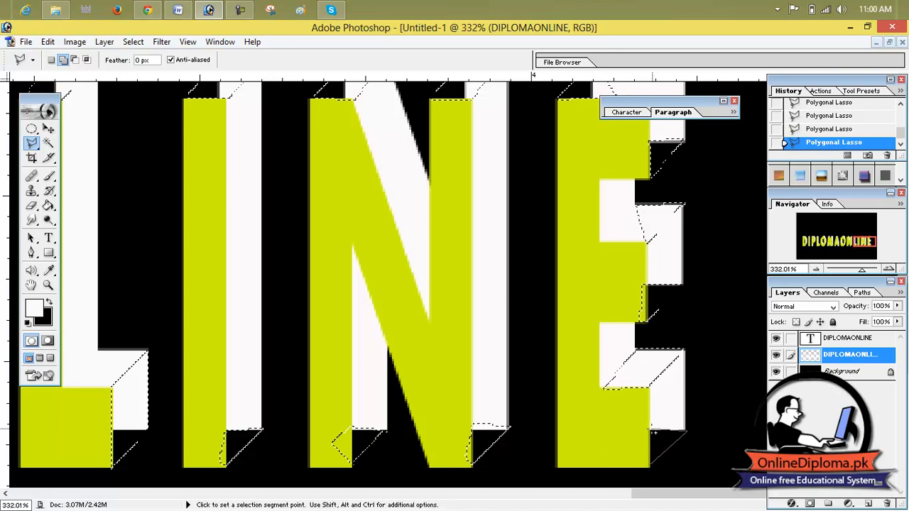
{"action": "left_click", "coordinate": [651, 463]}
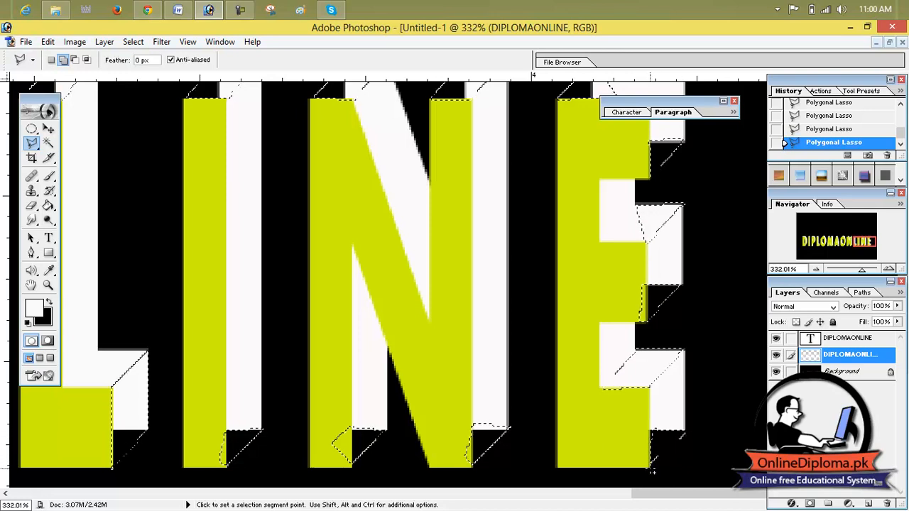
Fill the selected gaps of the last letters with white using the Paint Bucket and deselect.
{"action": "left_click_drag", "start_coordinate": [48, 205], "coordinate": [90, 223]}
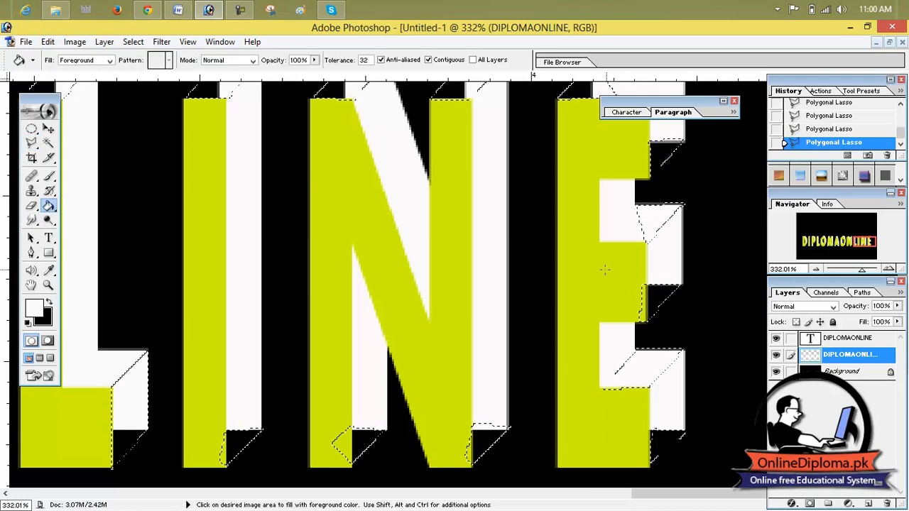
{"action": "left_click", "coordinate": [490, 135]}
{"action": "left_click", "coordinate": [495, 198]}
{"action": "scroll", "coordinate": [500, 198], "scroll_direction": "down", "scroll_amount": 2}
{"action": "scroll", "coordinate": [501, 200], "scroll_direction": "up", "scroll_amount": 3}
{"action": "scroll", "coordinate": [502, 201], "scroll_direction": "down", "scroll_amount": 2}
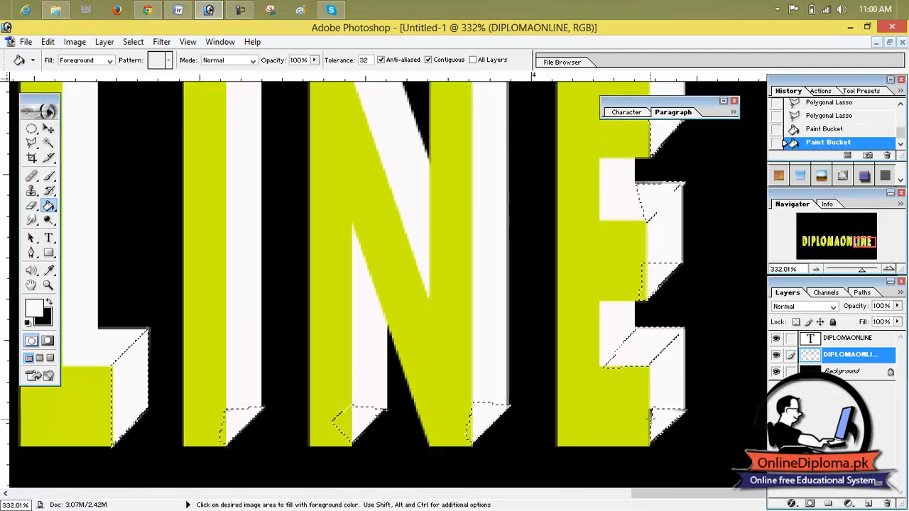
{"action": "key", "text": "ctrl+d"}
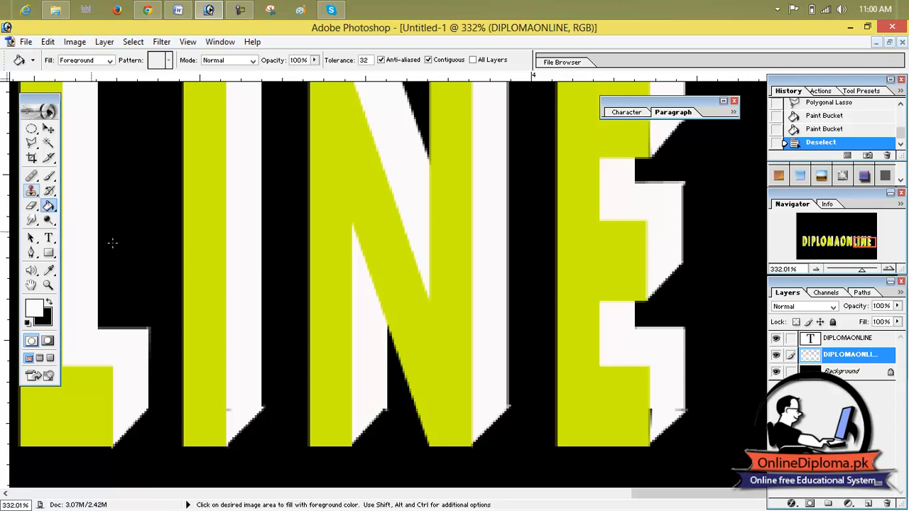
Examine the whole DIPLOMAONLINE text for gaps still missing in the white extrusion.
{"action": "scroll", "coordinate": [527, 319], "scroll_direction": "down", "scroll_amount": 2}
{"action": "left_click_drag", "start_coordinate": [863, 270], "coordinate": [838, 274]}
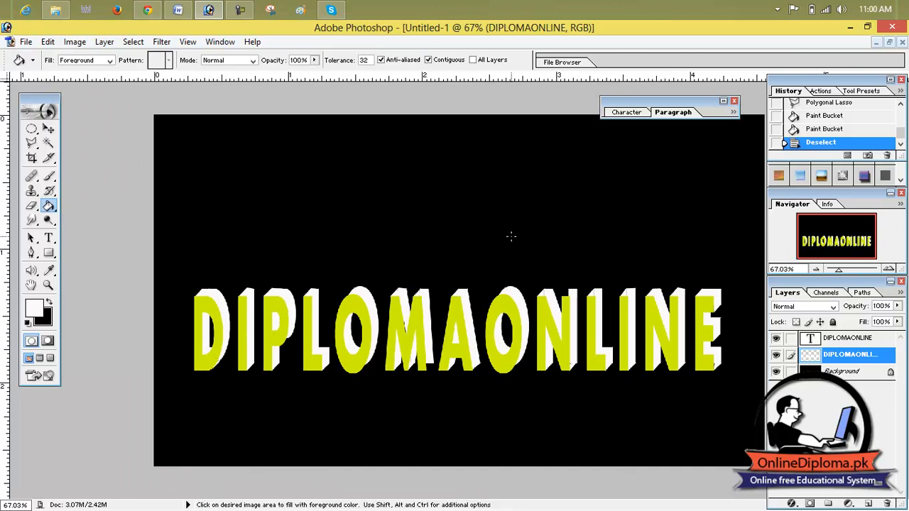
{"action": "scroll", "coordinate": [472, 335], "scroll_direction": "down", "scroll_amount": 5}
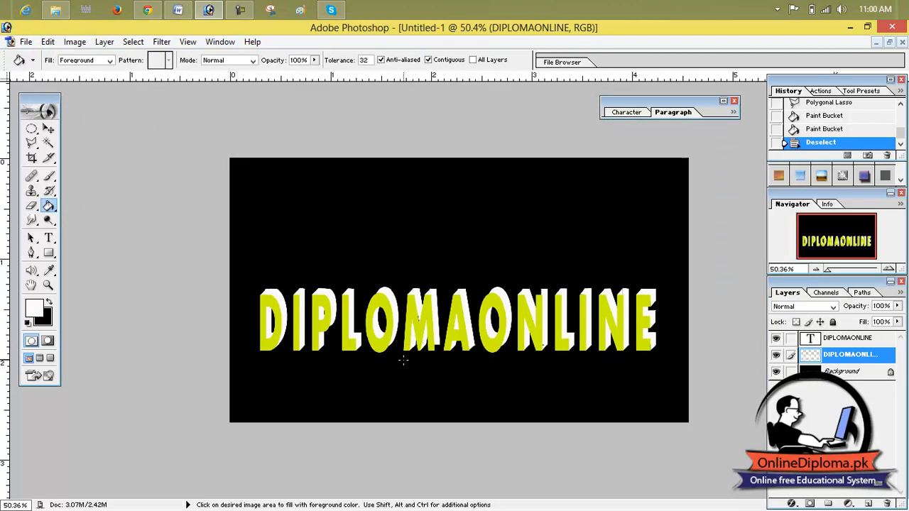
{"action": "scroll", "coordinate": [426, 355], "scroll_direction": "up", "scroll_amount": 8}
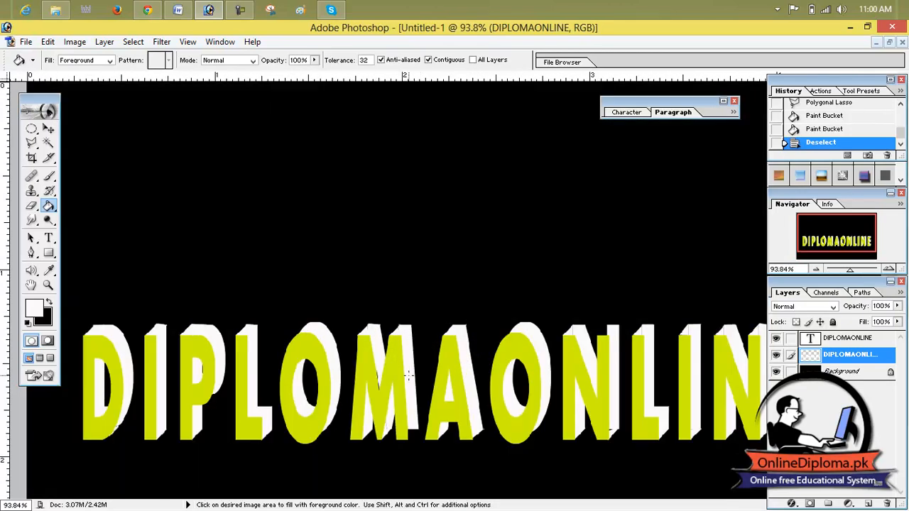
{"action": "key", "text": "space"}
{"action": "left_click_drag", "start_coordinate": [395, 426], "coordinate": [402, 337]}
{"action": "scroll", "coordinate": [406, 357], "scroll_direction": "up", "scroll_amount": 1}
{"action": "scroll", "coordinate": [407, 356], "scroll_direction": "down", "scroll_amount": 1}
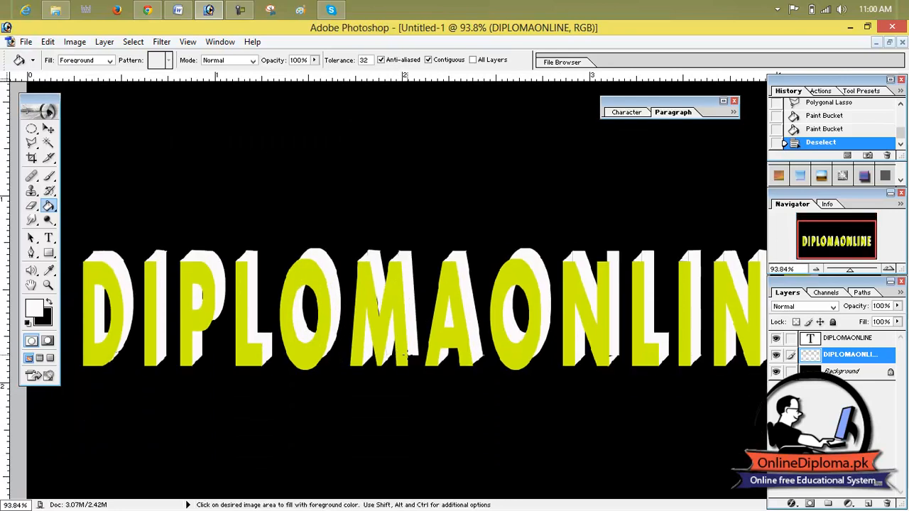
Select the gap at the foot of the M's last stem with the Polygonal Lasso, fill it white and deselect.
{"action": "left_click", "coordinate": [31, 142]}
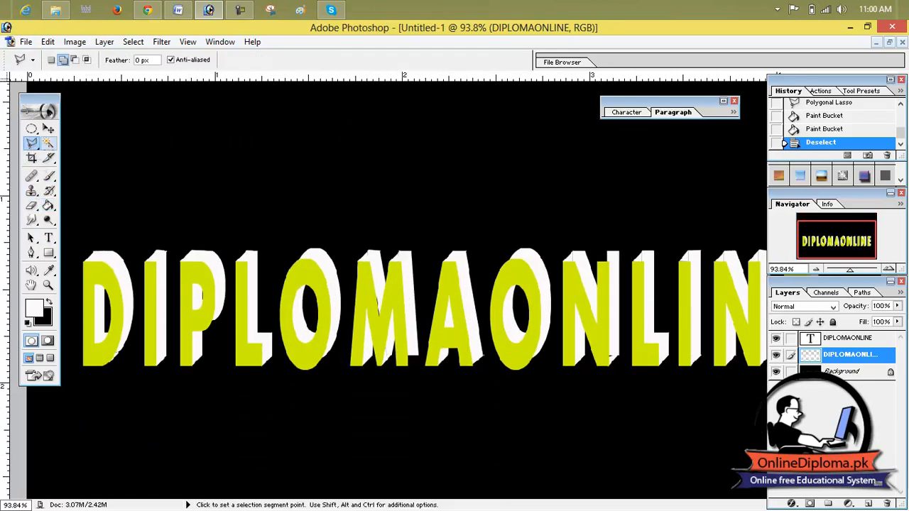
{"action": "left_click", "coordinate": [412, 360]}
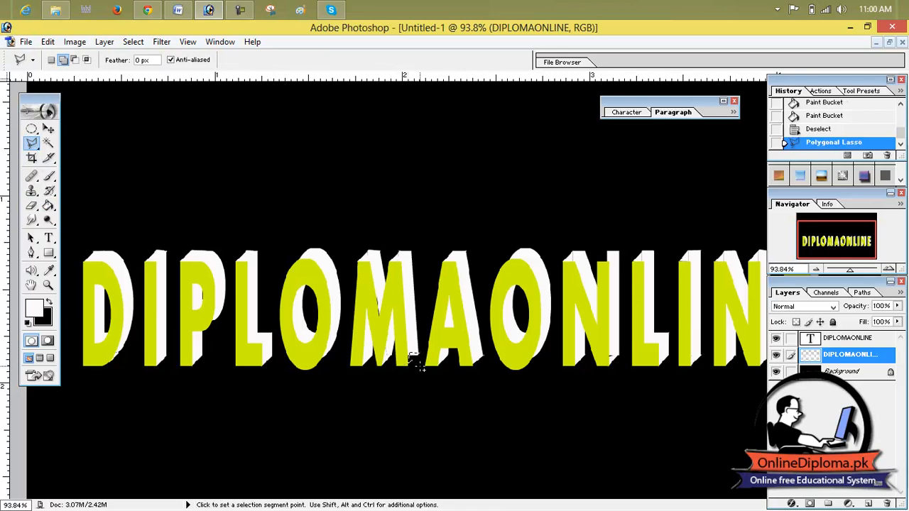
{"action": "key", "text": "ctrl+d"}
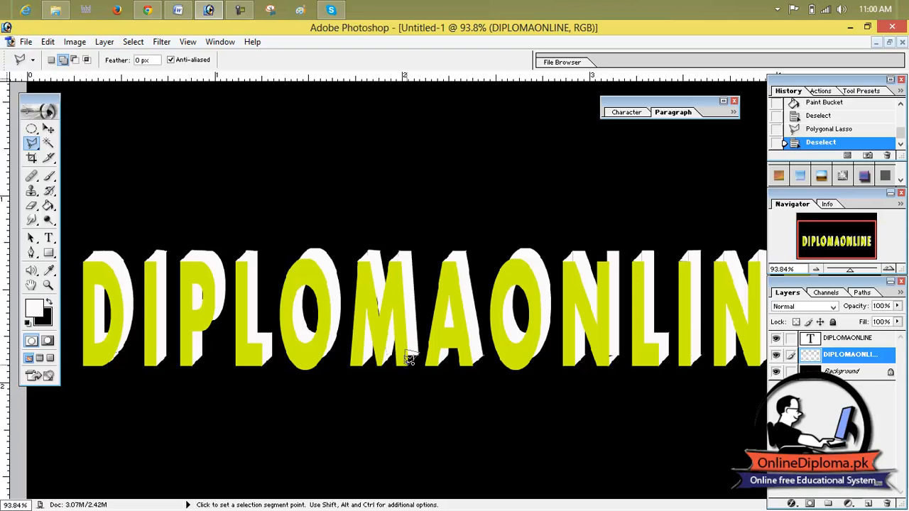
{"action": "left_click", "coordinate": [406, 360]}
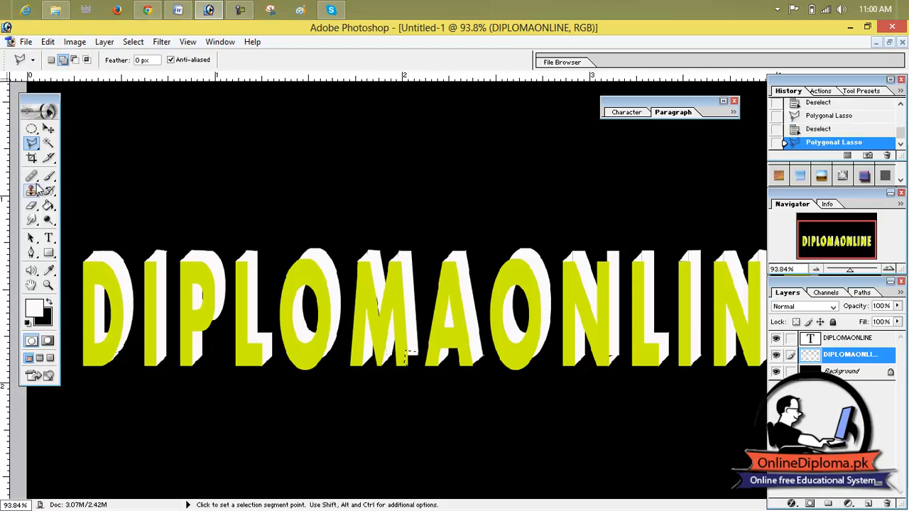
{"action": "left_click", "coordinate": [51, 207]}
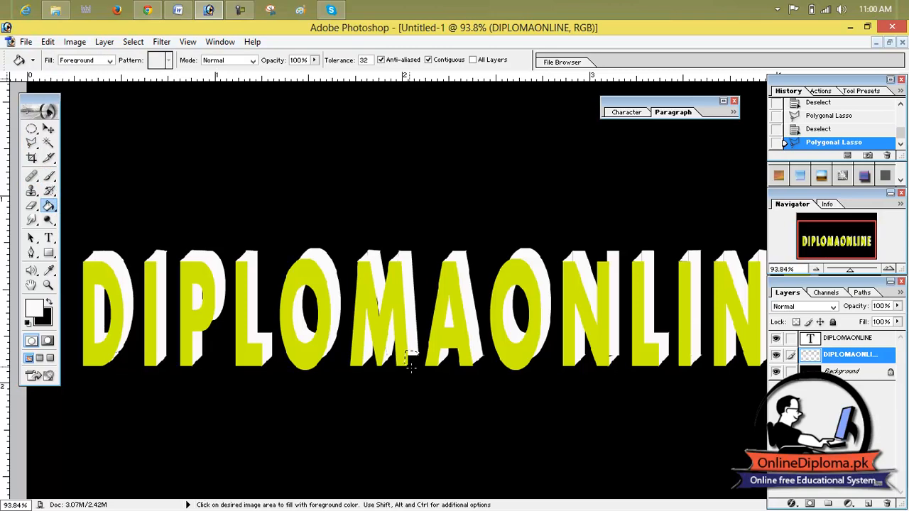
{"action": "left_click", "coordinate": [411, 357]}
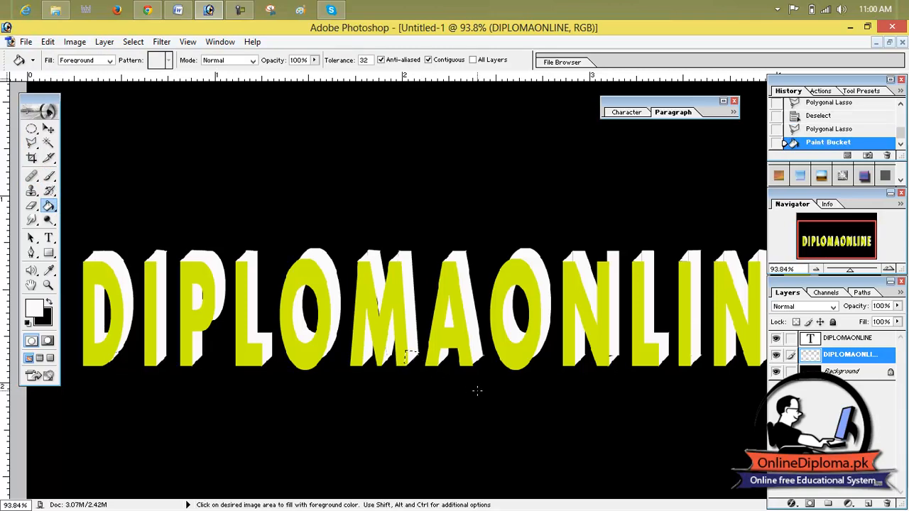
{"action": "key", "text": "ctrl+d"}
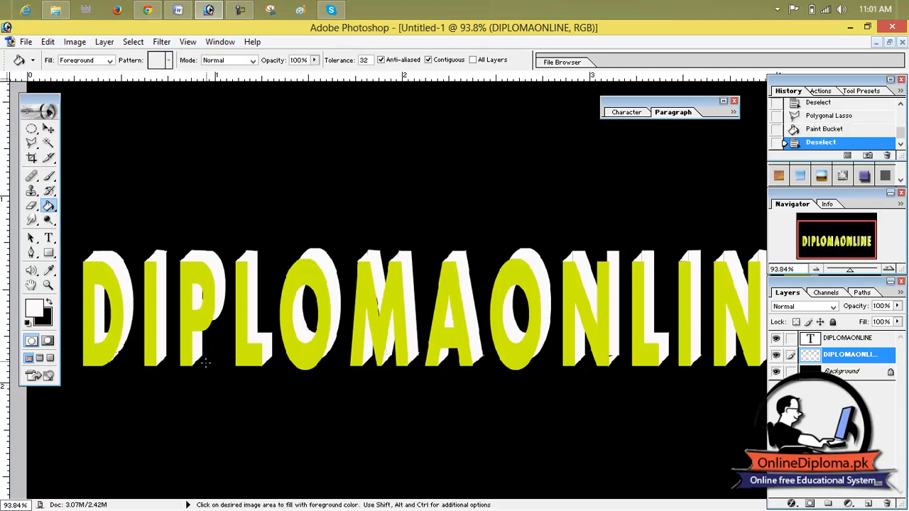
Try a 57 px History Brush dab beside the D's upper corner and undo it.
{"action": "left_click_drag", "start_coordinate": [86, 321], "coordinate": [117, 352]}
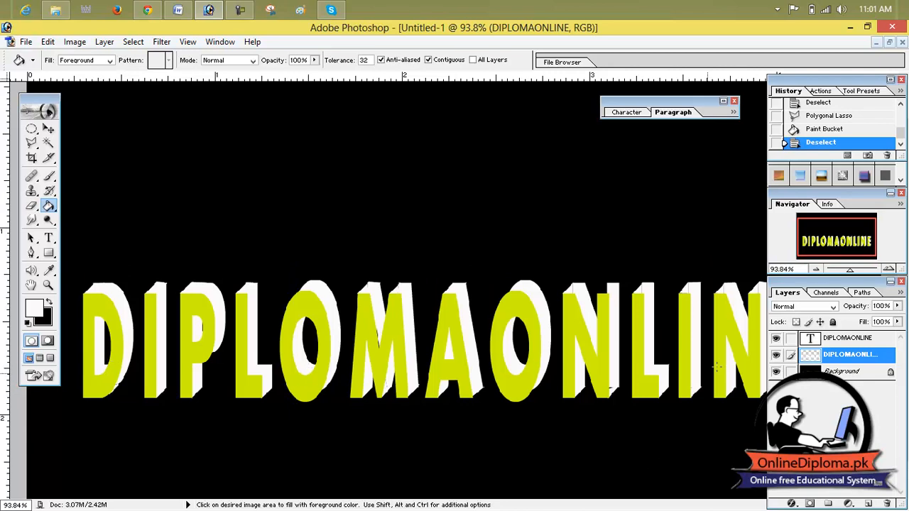
{"action": "mouse_move", "coordinate": [852, 277]}
{"action": "left_mouse_down"}
{"action": "mouse_move", "coordinate": [871, 276]}
{"action": "mouse_move", "coordinate": [856, 277]}
{"action": "left_mouse_up"}
{"action": "key", "text": "space"}
{"action": "left_click_drag", "start_coordinate": [359, 377], "coordinate": [633, 348]}
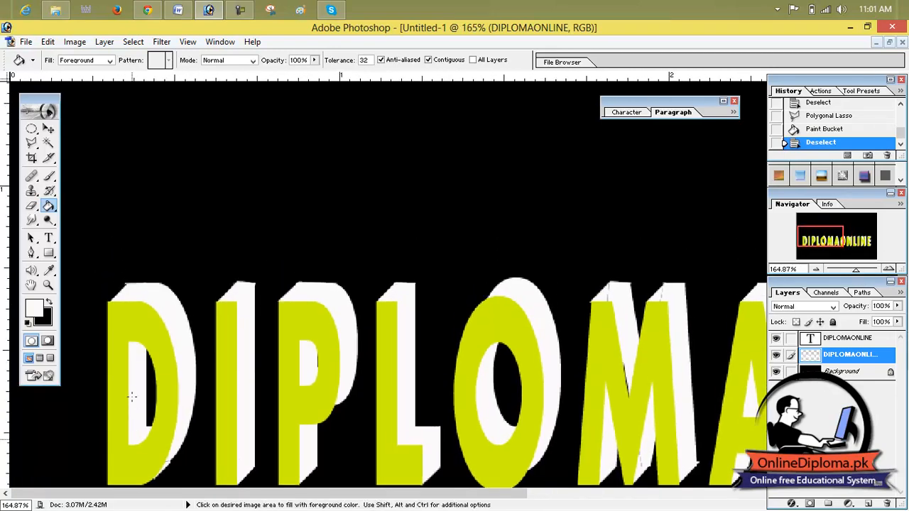
{"action": "mouse_move", "coordinate": [49, 190]}
{"action": "left_mouse_down"}
{"action": "mouse_move", "coordinate": [73, 195]}
{"action": "mouse_move", "coordinate": [63, 189]}
{"action": "left_mouse_up"}
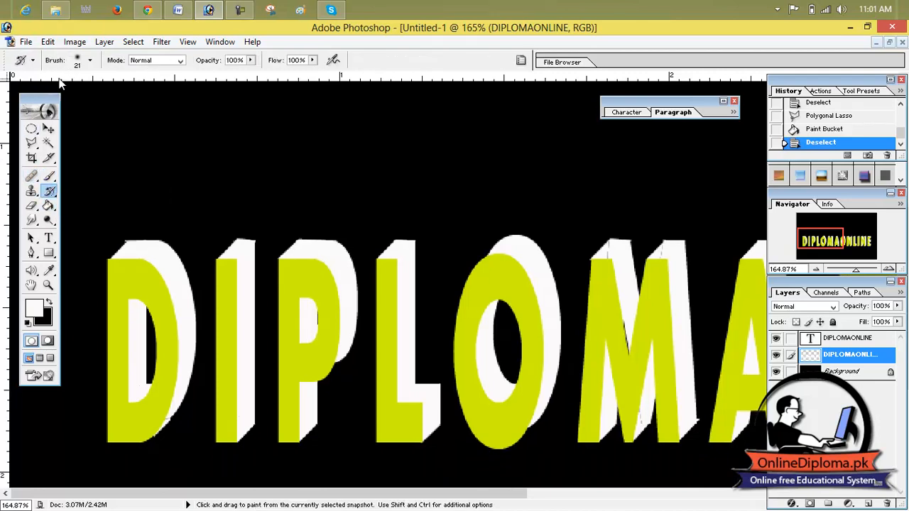
{"action": "left_click", "coordinate": [32, 60]}
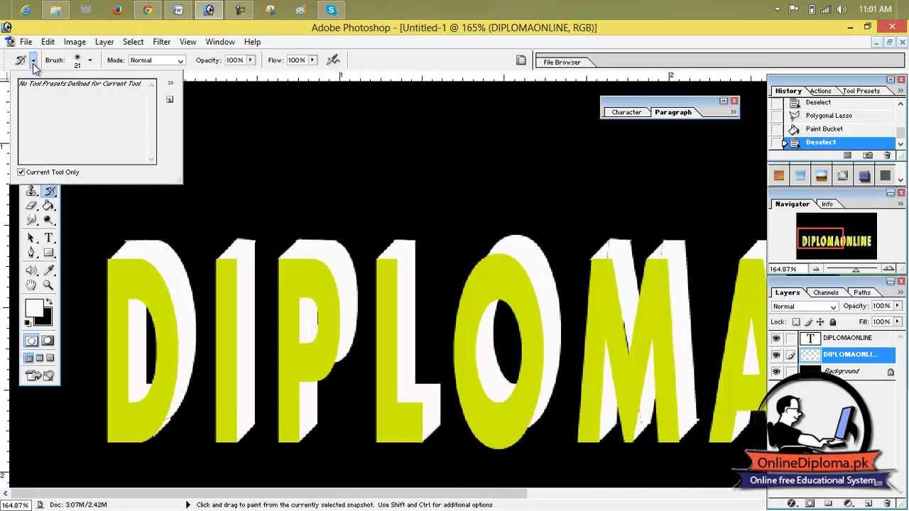
{"action": "left_click", "coordinate": [82, 64]}
{"action": "left_click_drag", "start_coordinate": [72, 95], "coordinate": [52, 95]}
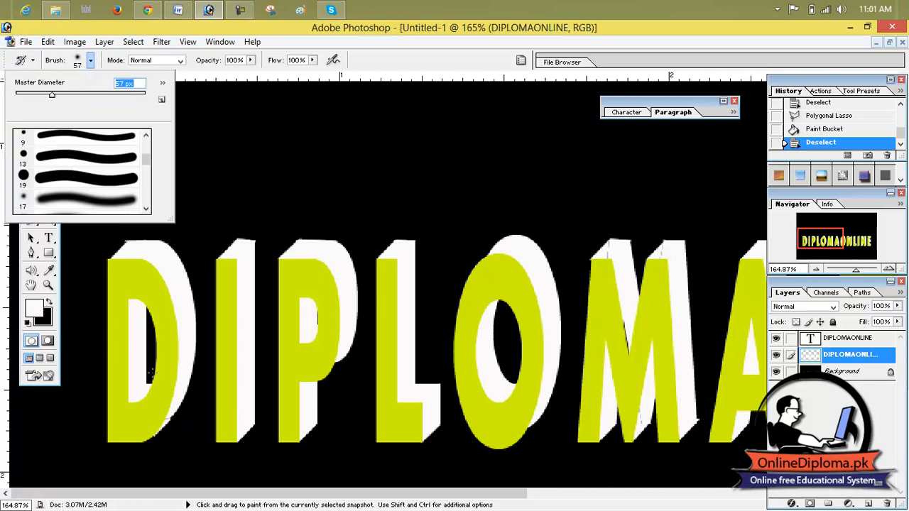
{"action": "left_click", "coordinate": [101, 254]}
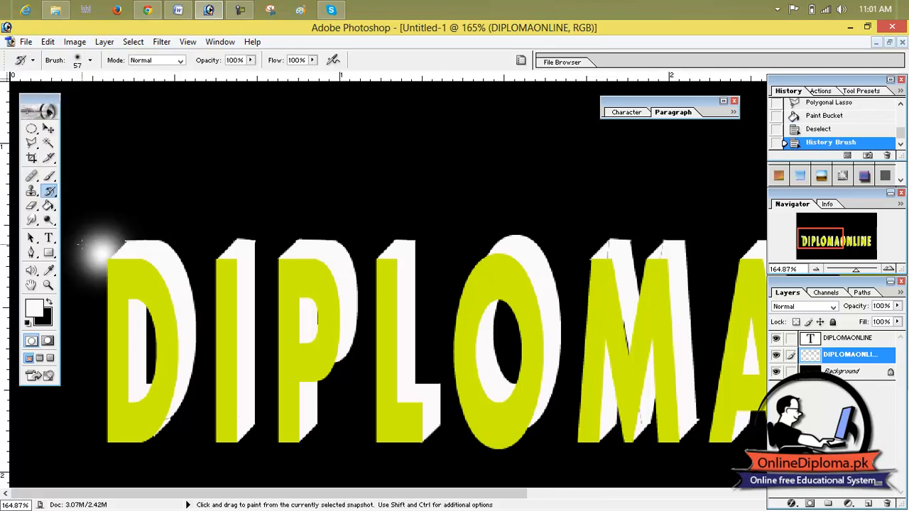
{"action": "key", "text": "ctrl"}
{"action": "key", "text": "ctrl+z"}
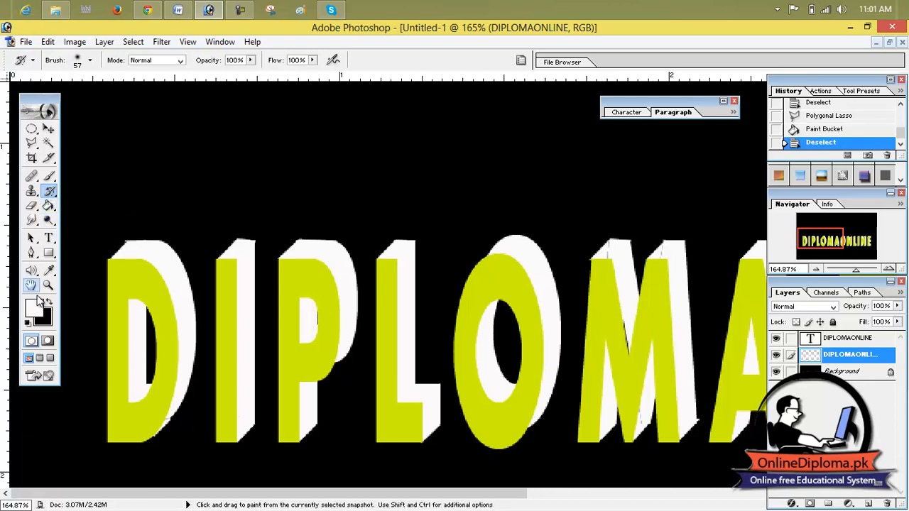
Set the foreground color to 141312, try a History Brush stroke inside the D's counter and undo the stroke.
{"action": "left_click", "coordinate": [49, 270]}
{"action": "left_click", "coordinate": [34, 308]}
{"action": "mouse_move", "coordinate": [296, 284]}
{"action": "left_mouse_down"}
{"action": "mouse_move", "coordinate": [278, 290]}
{"action": "mouse_move", "coordinate": [285, 316]}
{"action": "left_mouse_up"}
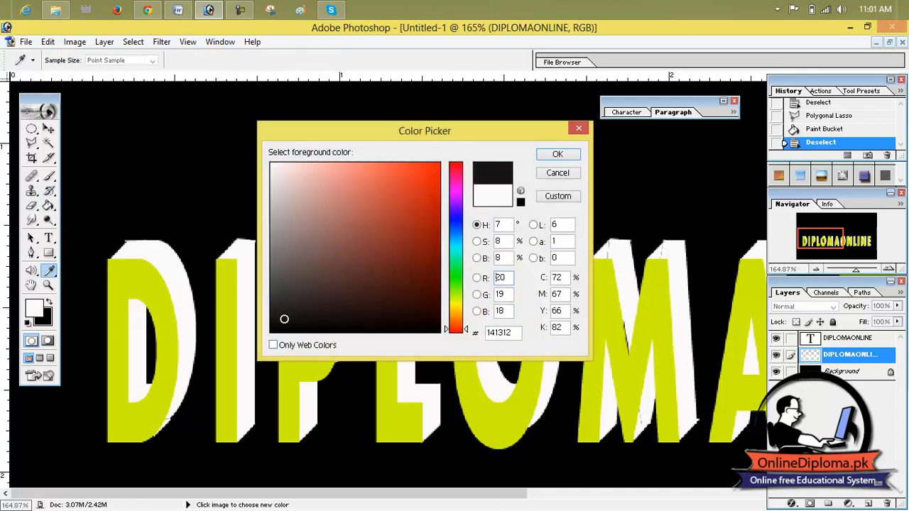
{"action": "left_click", "coordinate": [558, 155]}
{"action": "key", "text": "y"}
{"action": "left_click_drag", "start_coordinate": [142, 381], "coordinate": [135, 391]}
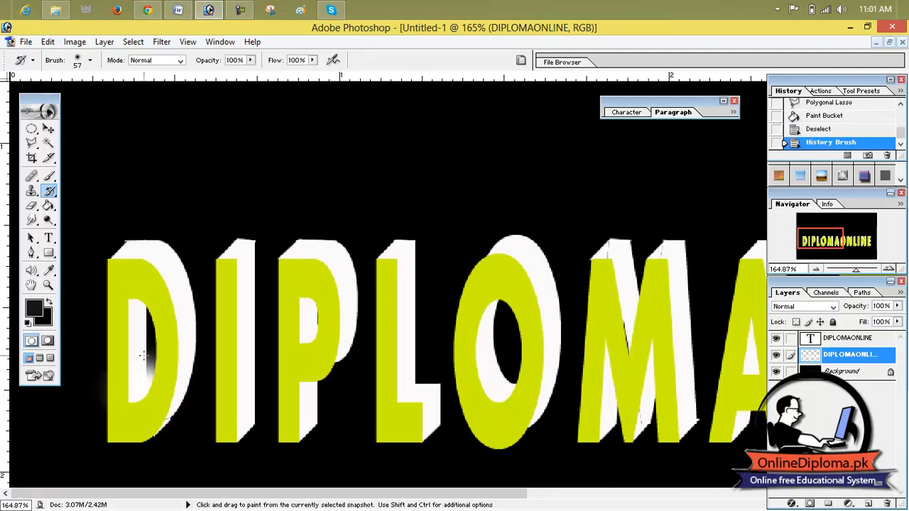
{"action": "key", "text": "ctrl+z"}
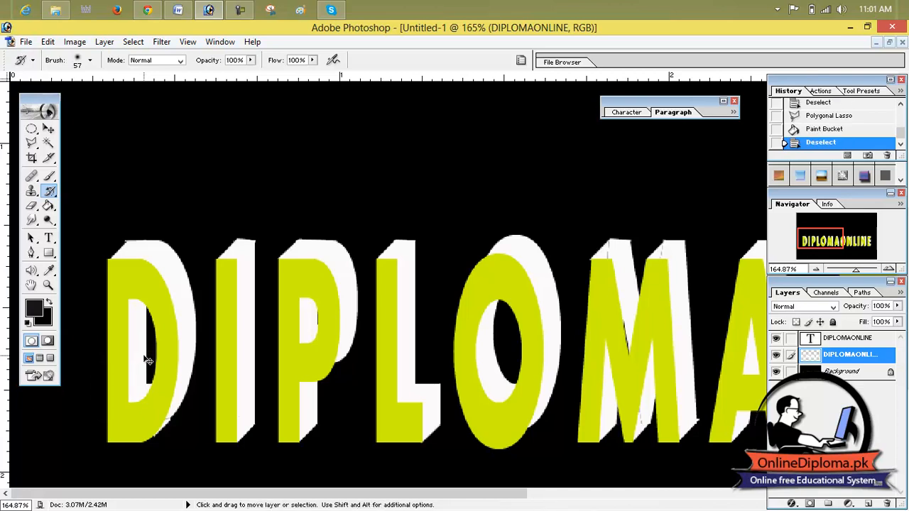
Select the slanted face at the bottom of the D's counter with the Polygonal Lasso.
{"action": "left_click", "coordinate": [32, 144]}
{"action": "left_click", "coordinate": [54, 157]}
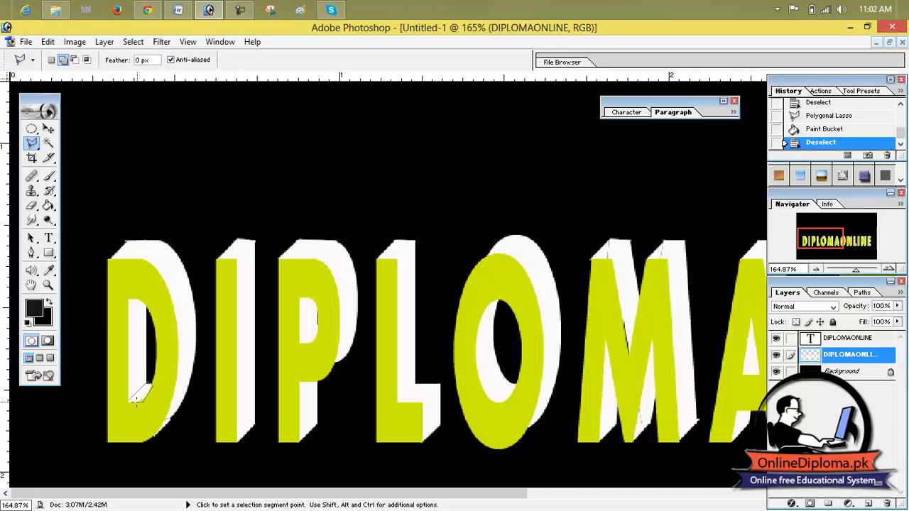
{"action": "left_click", "coordinate": [132, 395]}
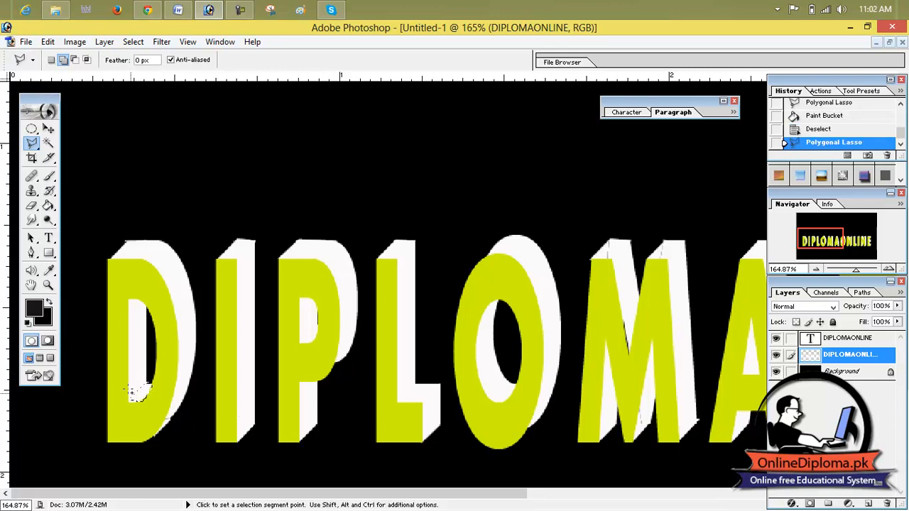
Set the foreground color to 221E1D and paint the selected face inside the D with the 19 px Brush.
{"action": "left_click", "coordinate": [34, 309]}
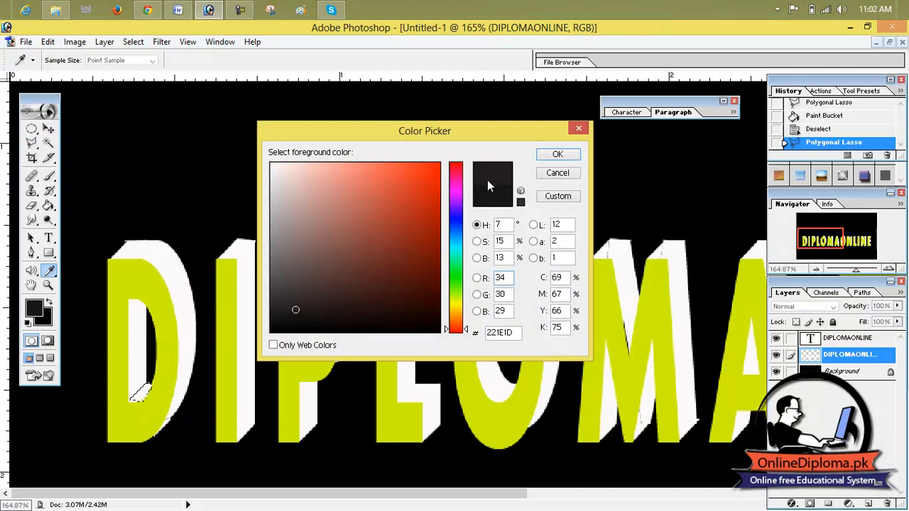
{"action": "left_click", "coordinate": [557, 154]}
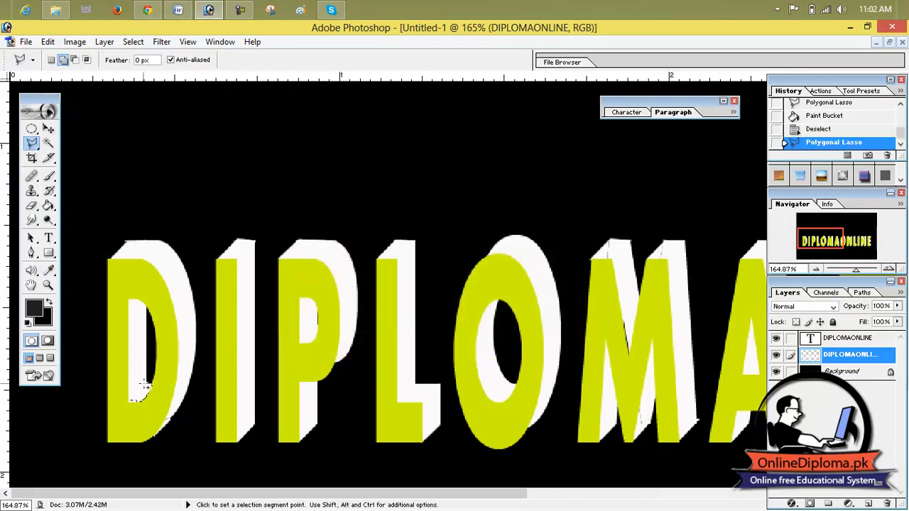
{"action": "left_click", "coordinate": [48, 176]}
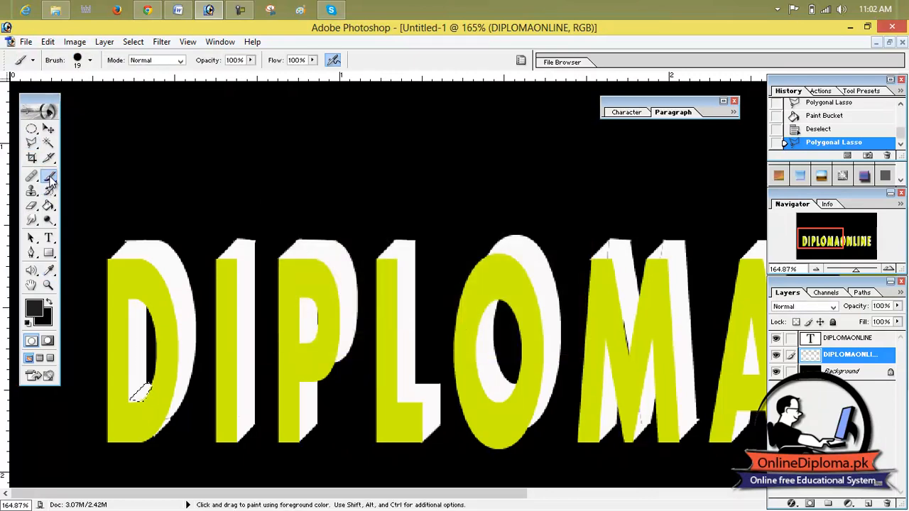
{"action": "left_click_drag", "start_coordinate": [132, 397], "coordinate": [46, 395]}
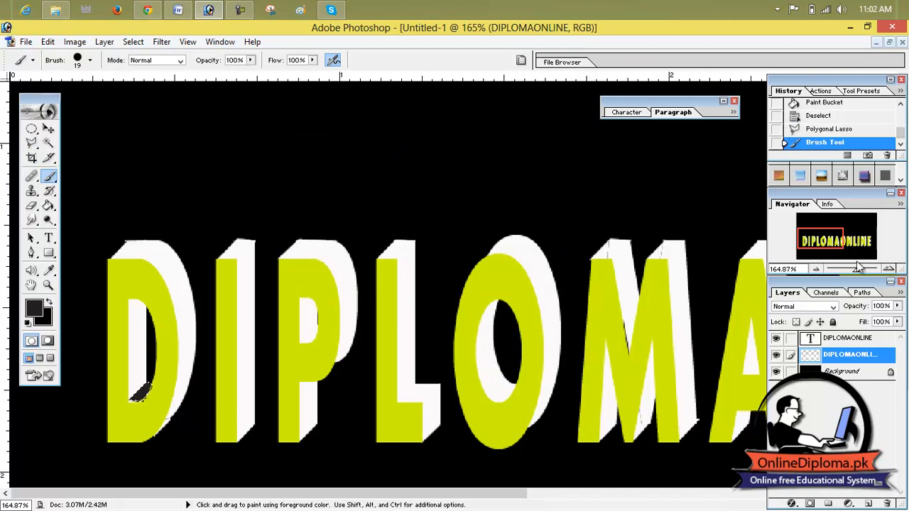
Lower the white extrusion layer's opacity to 84%.
{"action": "left_click", "coordinate": [896, 307]}
{"action": "mouse_move", "coordinate": [897, 316]}
{"action": "left_mouse_down"}
{"action": "mouse_move", "coordinate": [831, 324]}
{"action": "mouse_move", "coordinate": [896, 324]}
{"action": "left_mouse_up"}
{"action": "left_click_drag", "start_coordinate": [896, 323], "coordinate": [889, 324]}
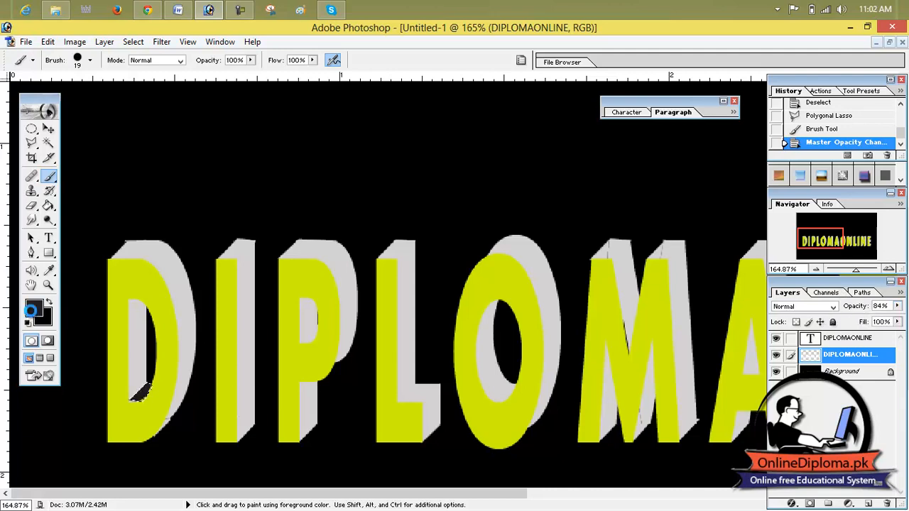
Set the foreground color to A6A3A2, repaint the selected face inside the D with the Brush, and deselect.
{"action": "left_click", "coordinate": [33, 307]}
{"action": "mouse_move", "coordinate": [321, 295]}
{"action": "left_mouse_down"}
{"action": "mouse_move", "coordinate": [305, 300]}
{"action": "mouse_move", "coordinate": [290, 278]}
{"action": "mouse_move", "coordinate": [275, 221]}
{"action": "left_mouse_up"}
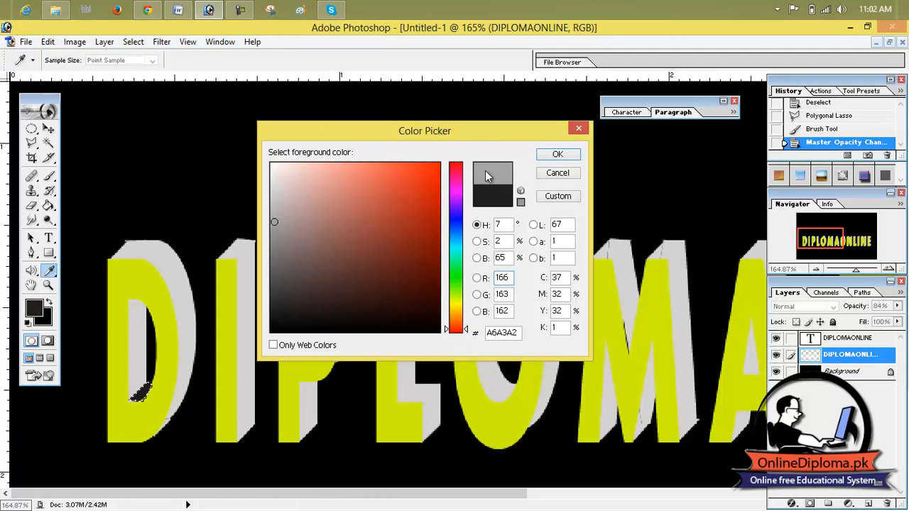
{"action": "left_click", "coordinate": [558, 154]}
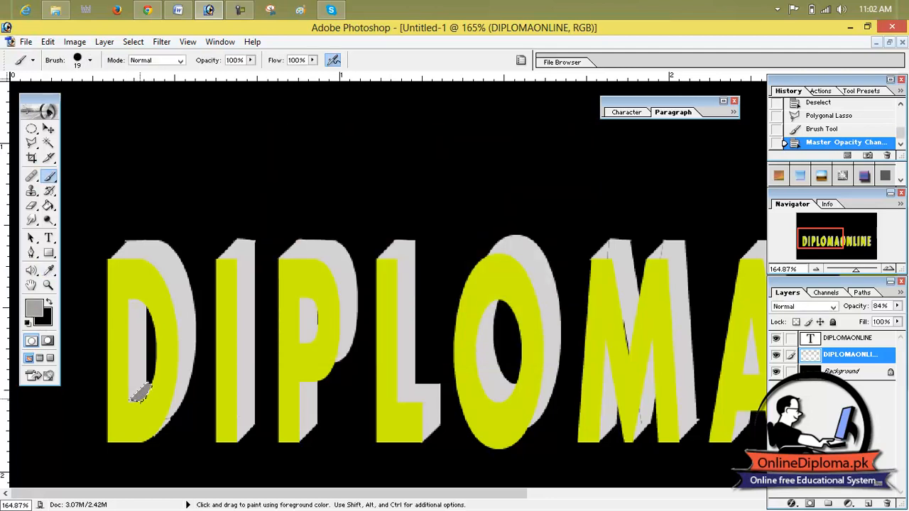
{"action": "left_click", "coordinate": [139, 396]}
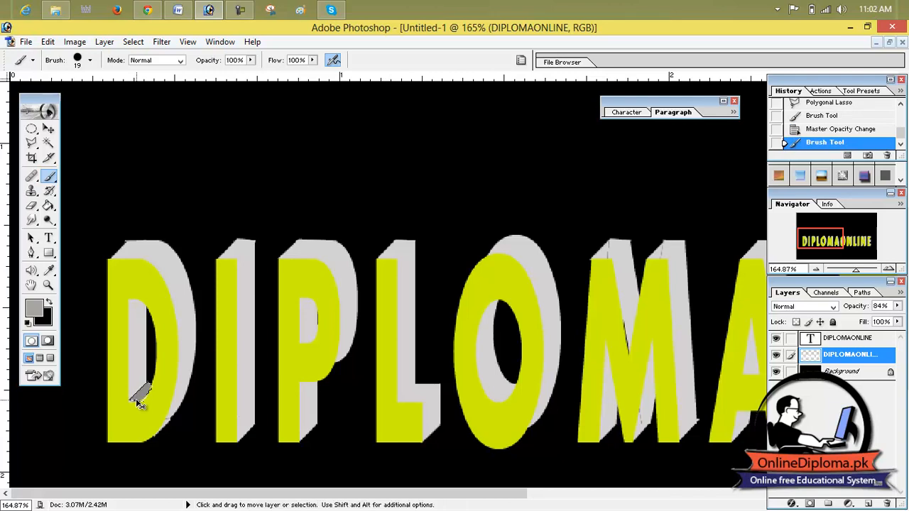
{"action": "key", "text": "ctrl+d"}
Select the crescent-shaped inner face of the first O with the Magnetic Lasso and fill it with the gray foreground color.
{"action": "scroll", "coordinate": [136, 396], "scroll_direction": "down", "scroll_amount": 2}
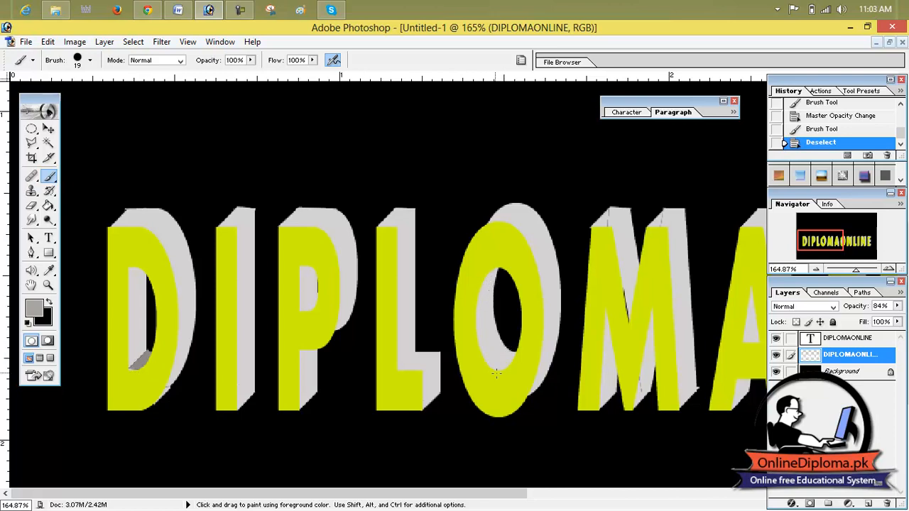
{"action": "left_click_drag", "start_coordinate": [31, 143], "coordinate": [65, 157]}
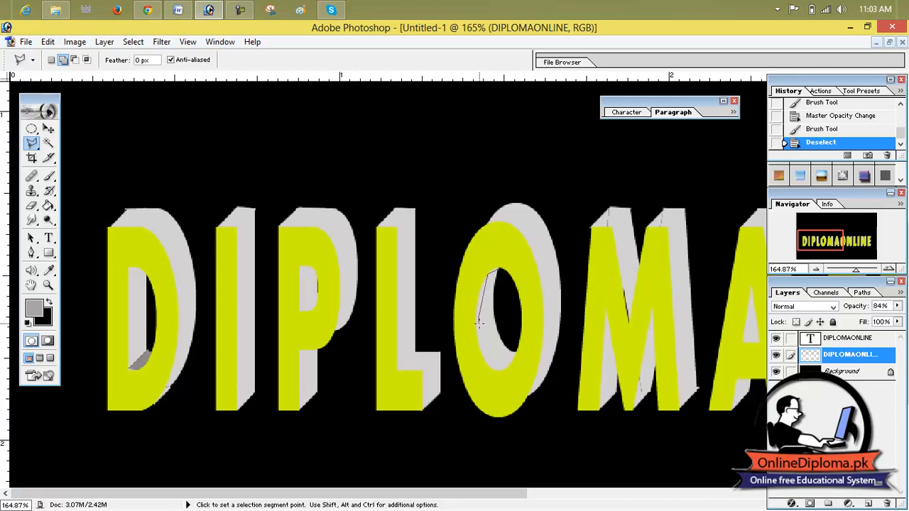
{"action": "left_click_drag", "start_coordinate": [31, 143], "coordinate": [80, 171]}
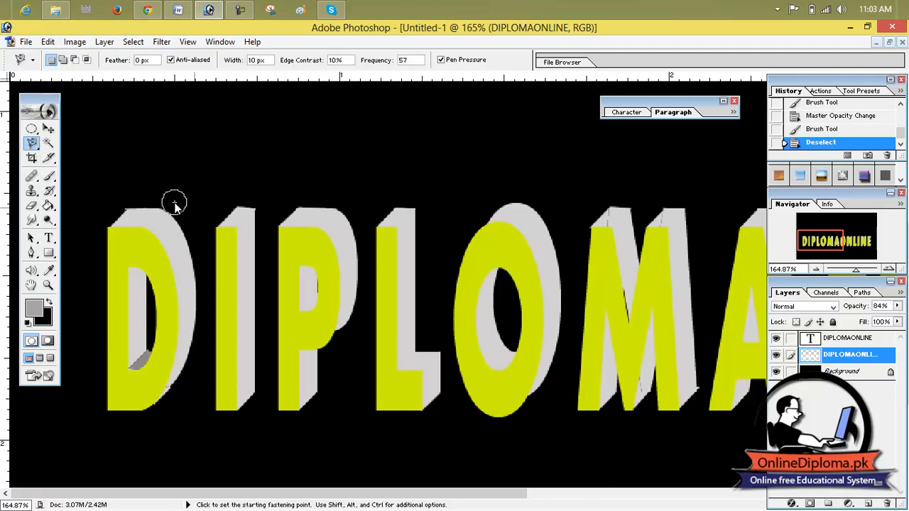
{"action": "left_click", "coordinate": [498, 271]}
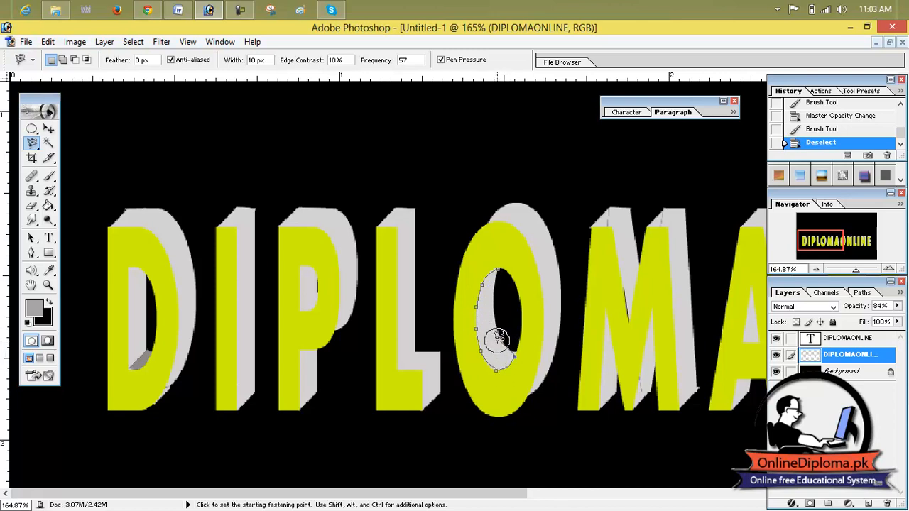
{"action": "left_click", "coordinate": [500, 263]}
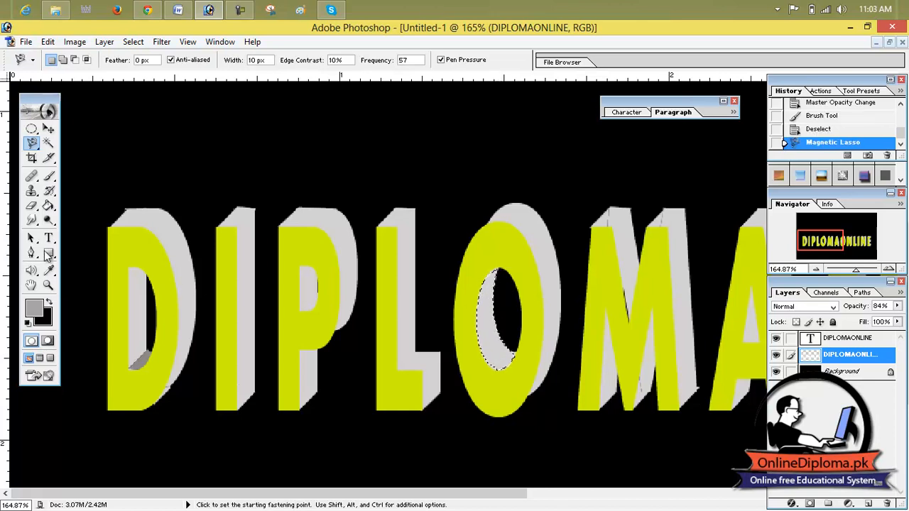
{"action": "left_click", "coordinate": [50, 206]}
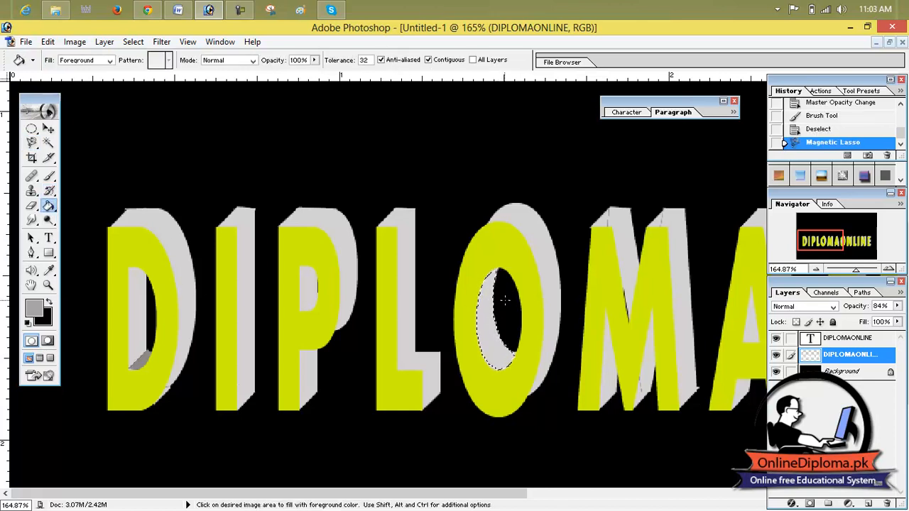
{"action": "left_click", "coordinate": [495, 326]}
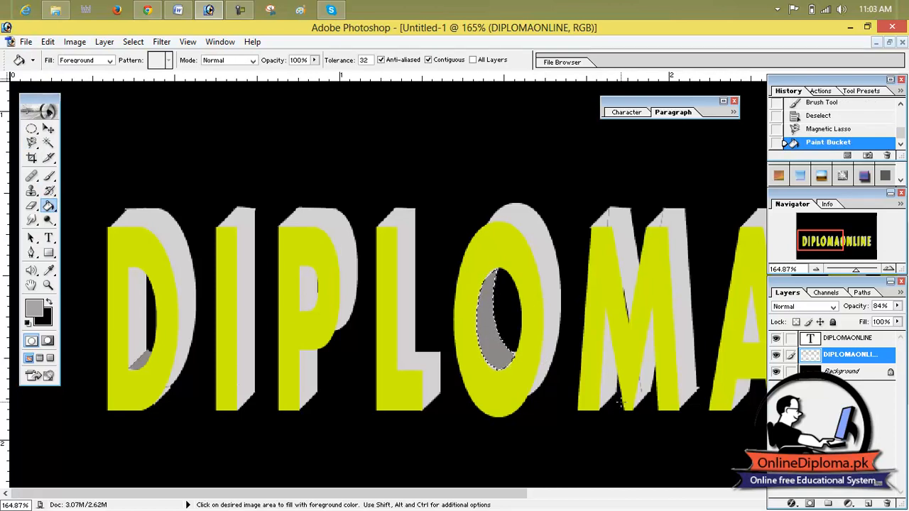
Duplicate the gray crescent from the first O into the matching position inside the second O's counter and deselect.
{"action": "scroll", "coordinate": [634, 390], "scroll_direction": "down", "scroll_amount": 1}
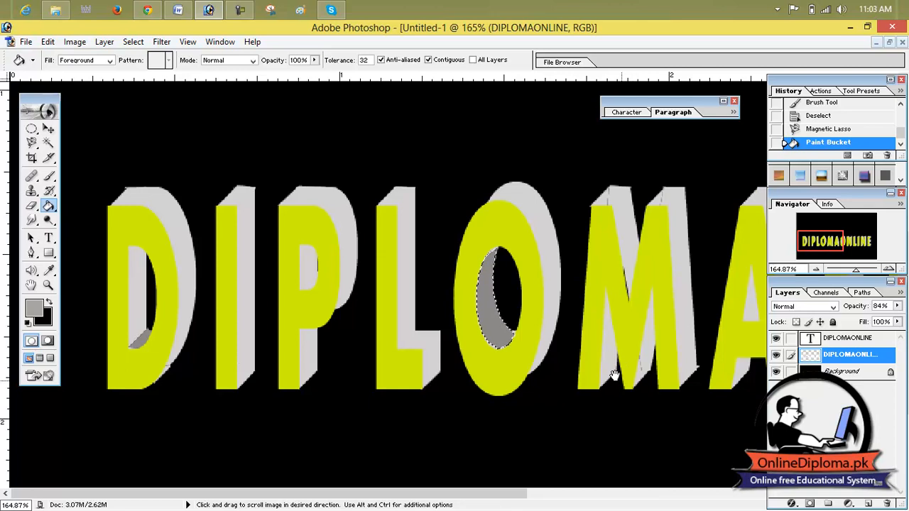
{"action": "left_click_drag", "start_coordinate": [607, 358], "coordinate": [128, 385]}
{"action": "left_click_drag", "start_coordinate": [220, 319], "coordinate": [416, 319]}
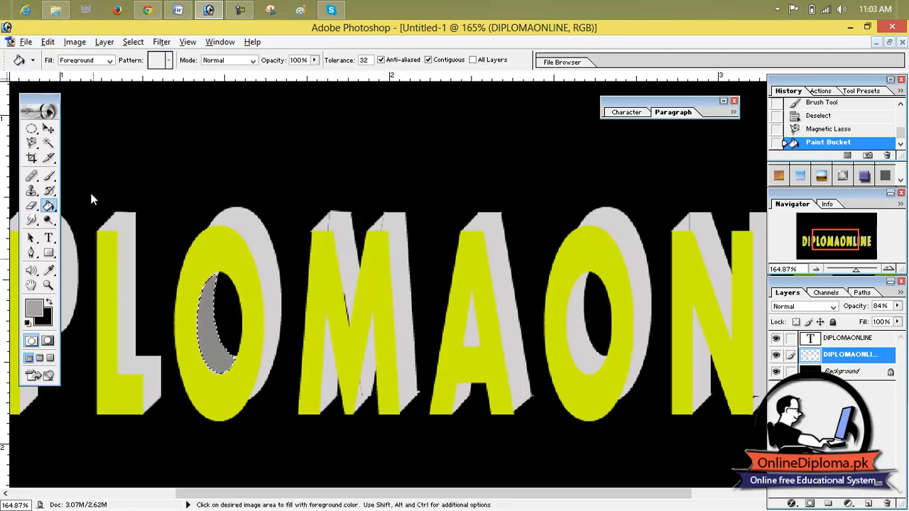
{"action": "left_click", "coordinate": [49, 129]}
{"action": "left_click_drag", "start_coordinate": [232, 370], "coordinate": [594, 363]}
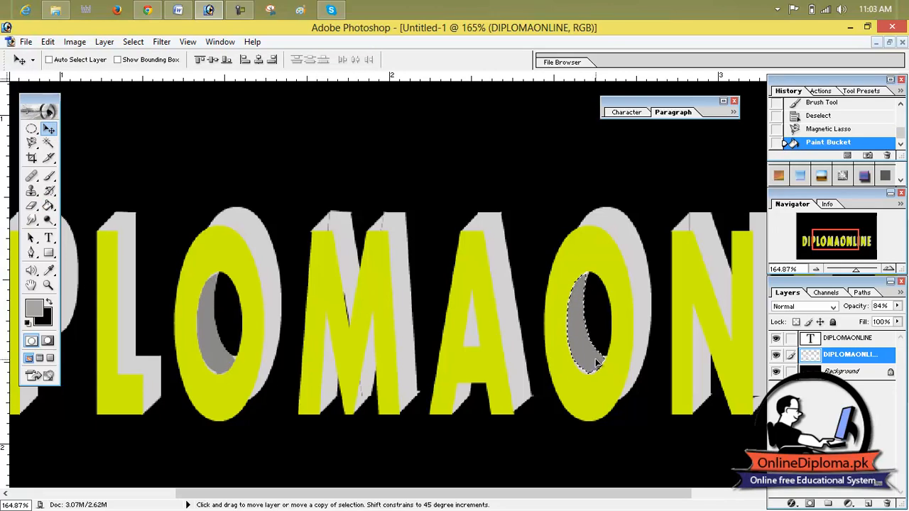
{"action": "left_click_drag", "start_coordinate": [596, 360], "coordinate": [596, 364]}
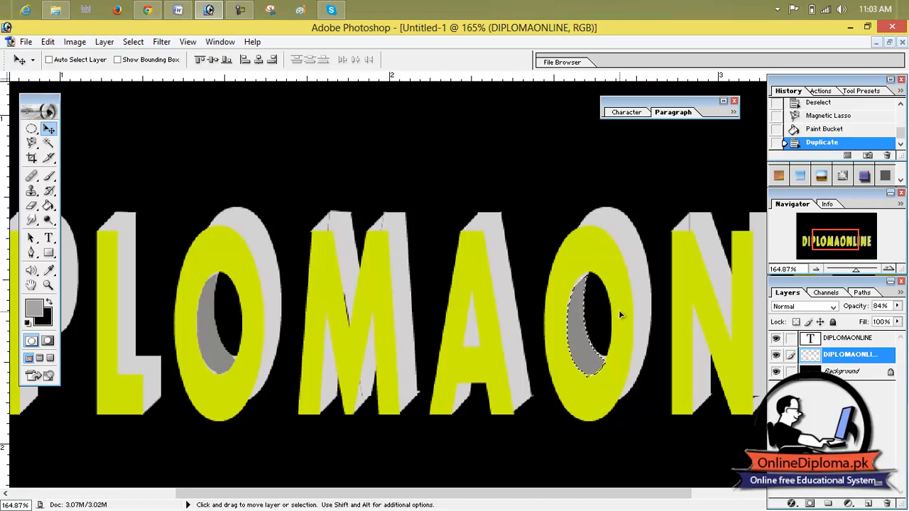
{"action": "key", "text": "space"}
{"action": "left_click_drag", "start_coordinate": [618, 321], "coordinate": [230, 324]}
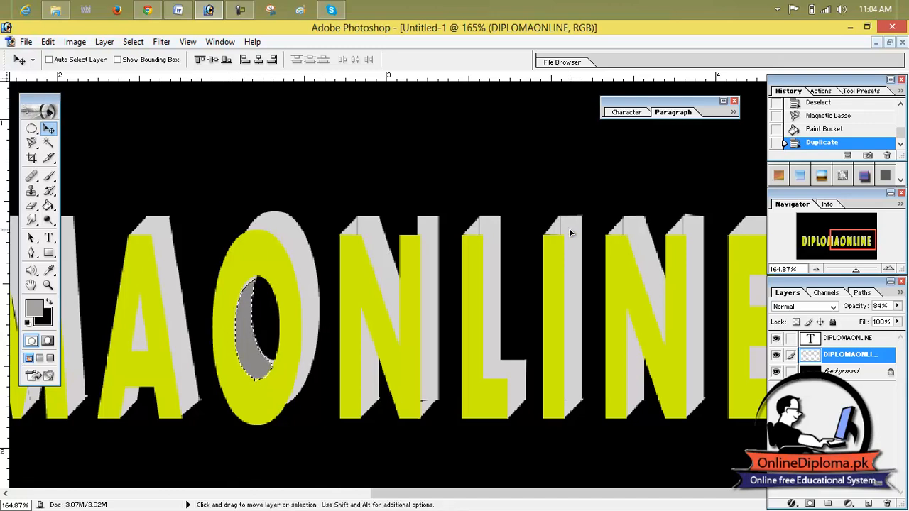
{"action": "key", "text": "ctrl+d"}
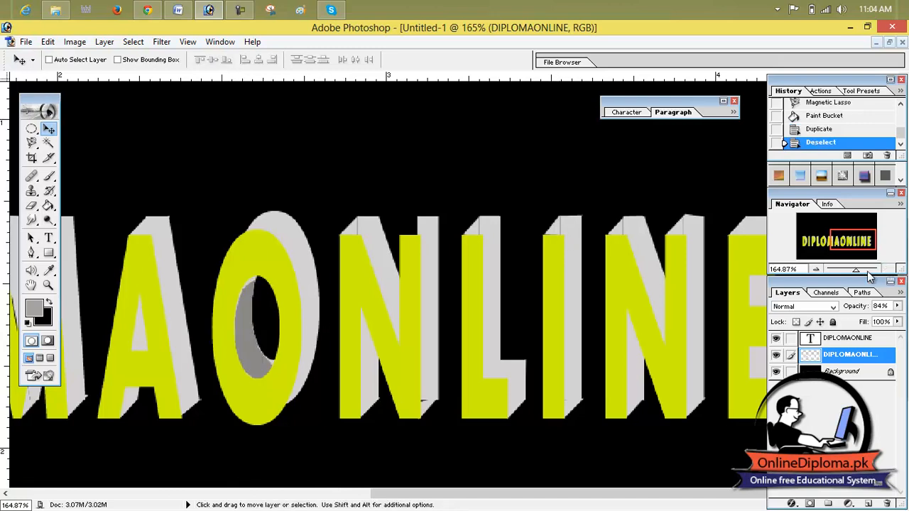
Select the gap above the right stem of the first N with the Polygonal Lasso.
{"action": "left_click_drag", "start_coordinate": [857, 271], "coordinate": [845, 276]}
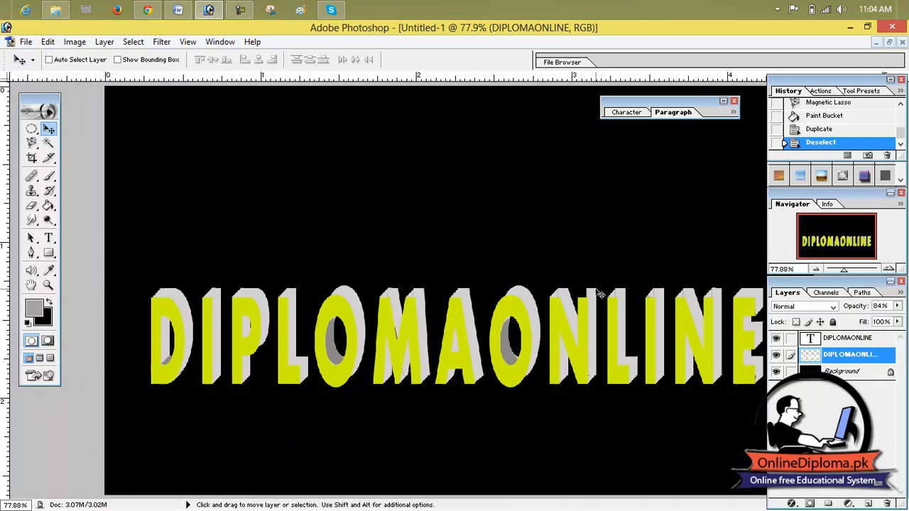
{"action": "scroll", "coordinate": [585, 291], "scroll_direction": "down", "scroll_amount": 4}
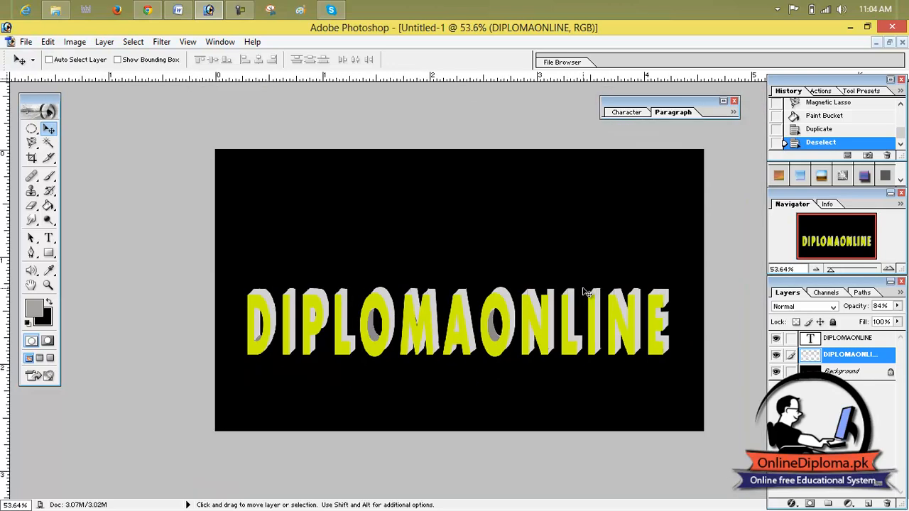
{"action": "scroll", "coordinate": [554, 291], "scroll_direction": "up", "scroll_amount": 6}
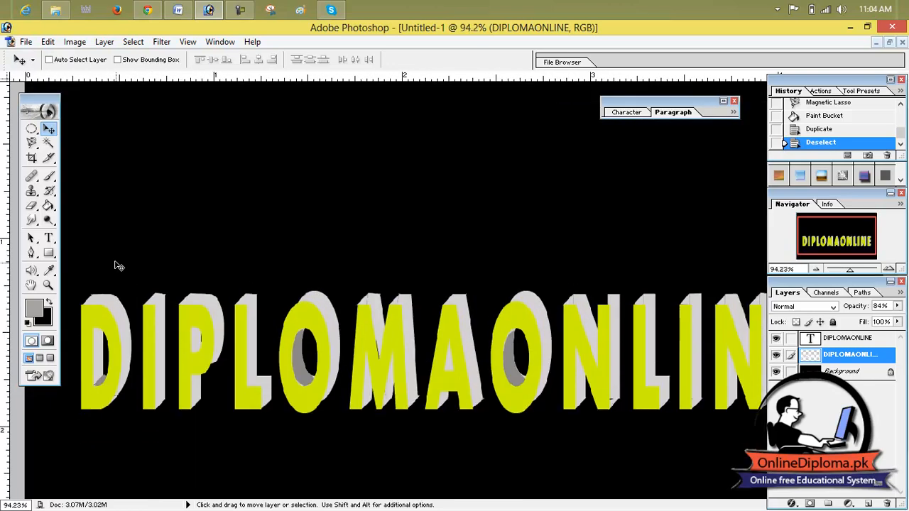
{"action": "left_click", "coordinate": [32, 144]}
{"action": "left_click_drag", "start_coordinate": [32, 144], "coordinate": [78, 155]}
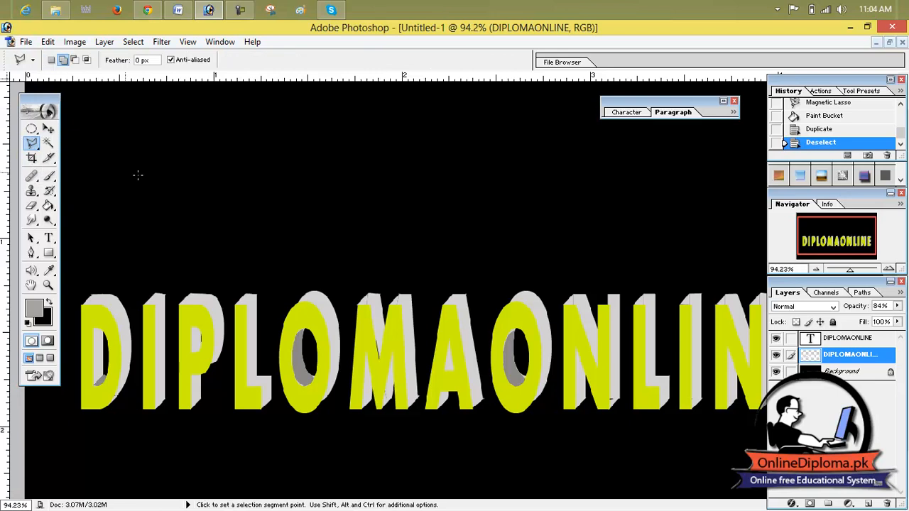
{"action": "left_click", "coordinate": [601, 300]}
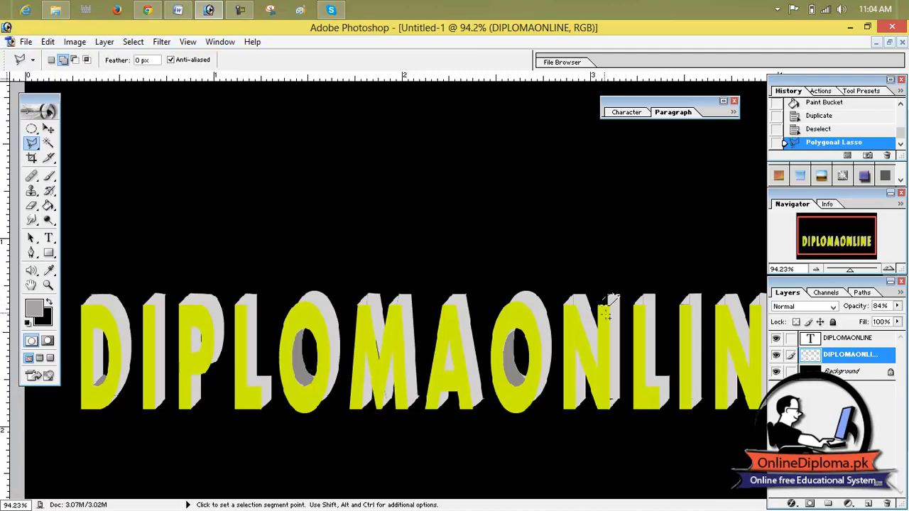
Set the foreground color to white, fill the selected gap on the first N with the Paint Bucket, and deselect.
{"action": "left_click", "coordinate": [35, 309]}
{"action": "left_click_drag", "start_coordinate": [331, 265], "coordinate": [270, 164]}
{"action": "left_click", "coordinate": [558, 155]}
{"action": "left_click", "coordinate": [48, 206]}
{"action": "left_click", "coordinate": [601, 302]}
{"action": "left_click", "coordinate": [601, 303]}
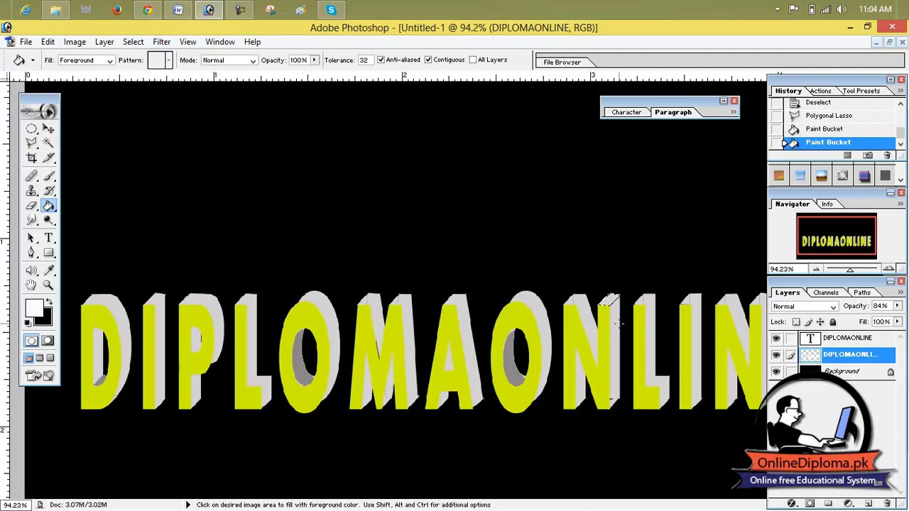
{"action": "key", "text": "ctrl+d"}
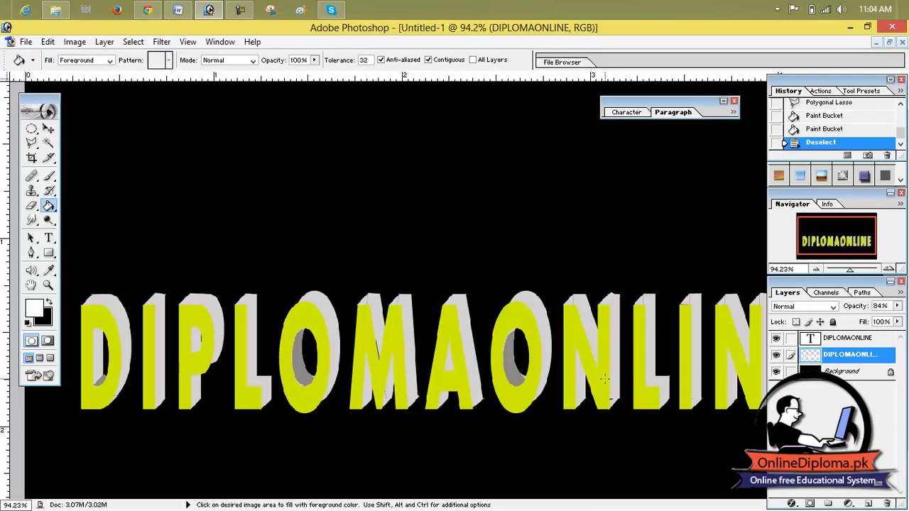
Open the blending options of the DIPLOMAONLINE text layer.
{"action": "scroll", "coordinate": [610, 383], "scroll_direction": "down", "scroll_amount": 2}
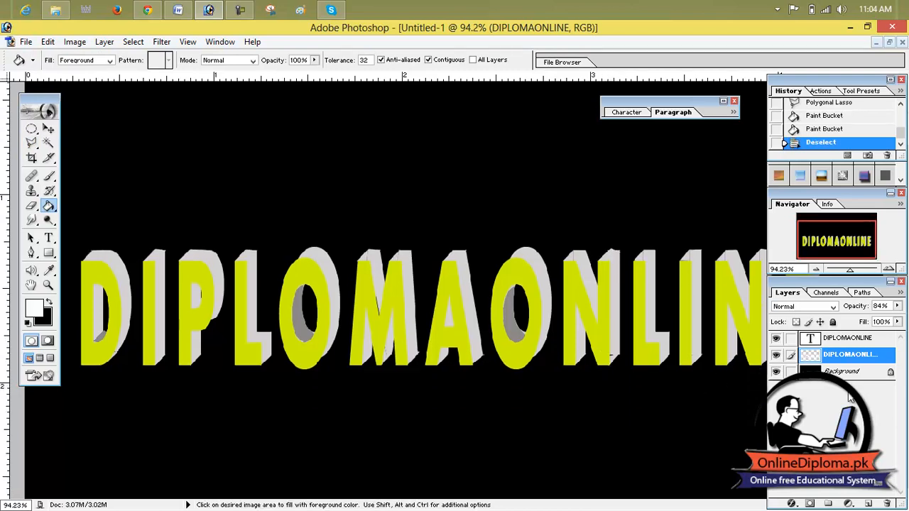
{"action": "left_click", "coordinate": [828, 342]}
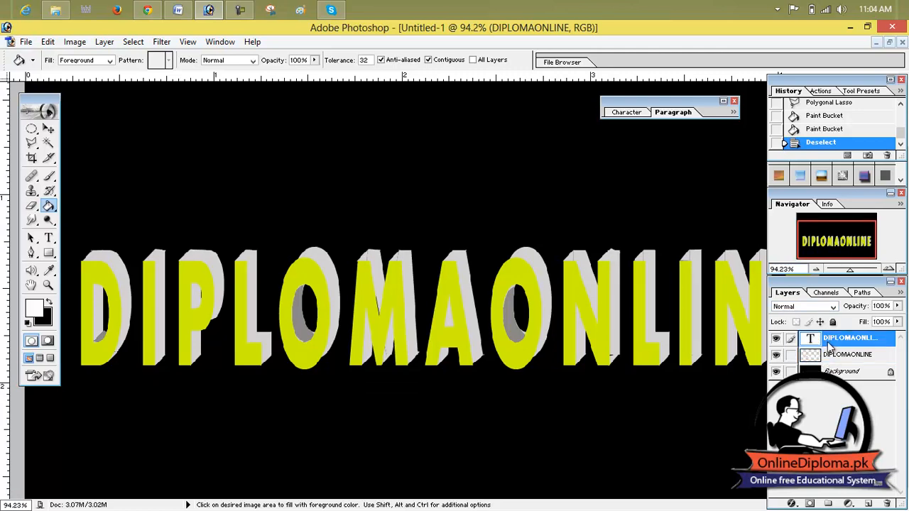
{"action": "right_click", "coordinate": [828, 347]}
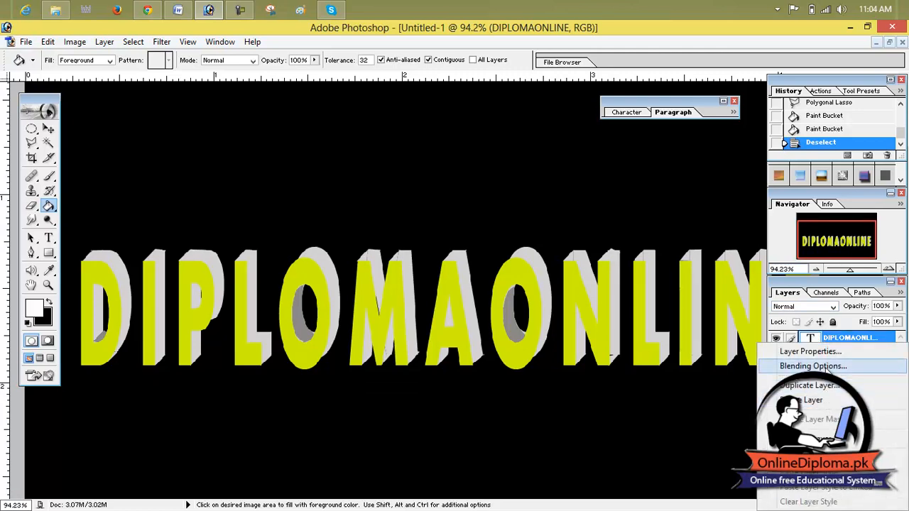
{"action": "left_click", "coordinate": [826, 367]}
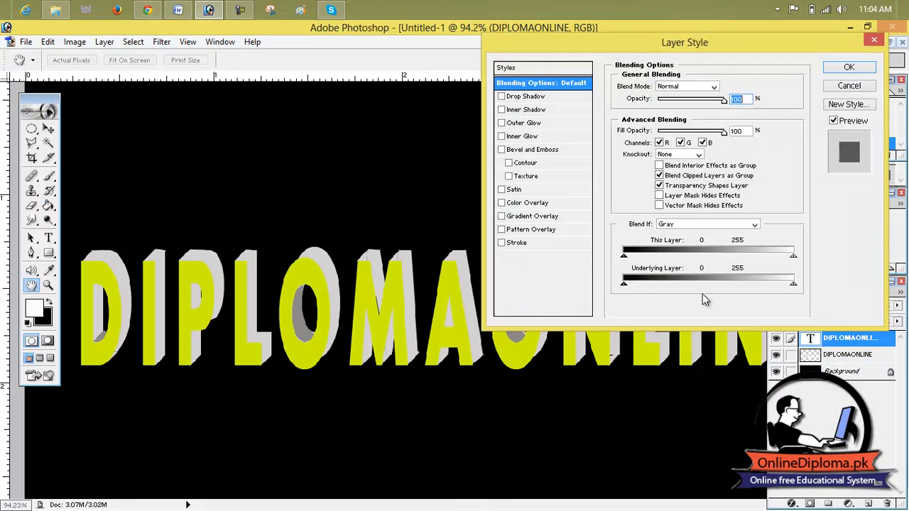
Try a white 3 px outside Stroke on the DIPLOMAONLINE text layer and remove it.
{"action": "left_click", "coordinate": [510, 243]}
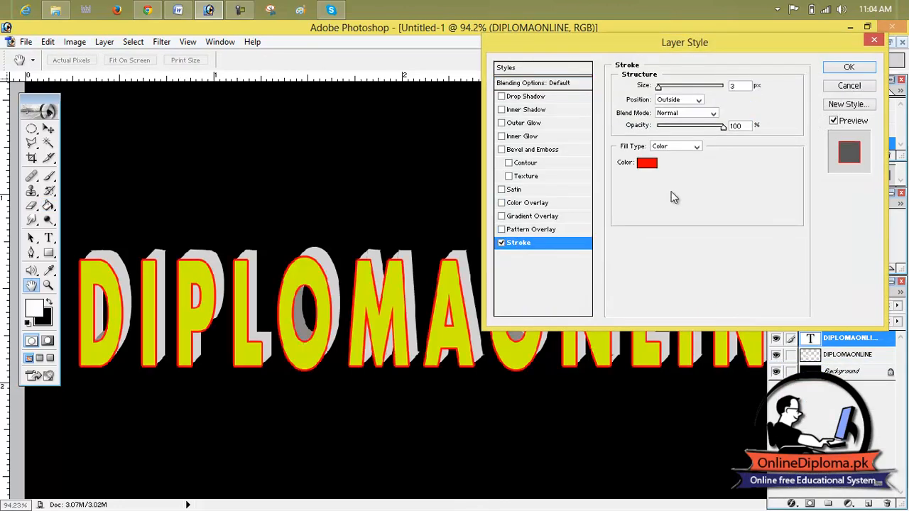
{"action": "left_click", "coordinate": [648, 162]}
{"action": "left_click_drag", "start_coordinate": [406, 178], "coordinate": [273, 165]}
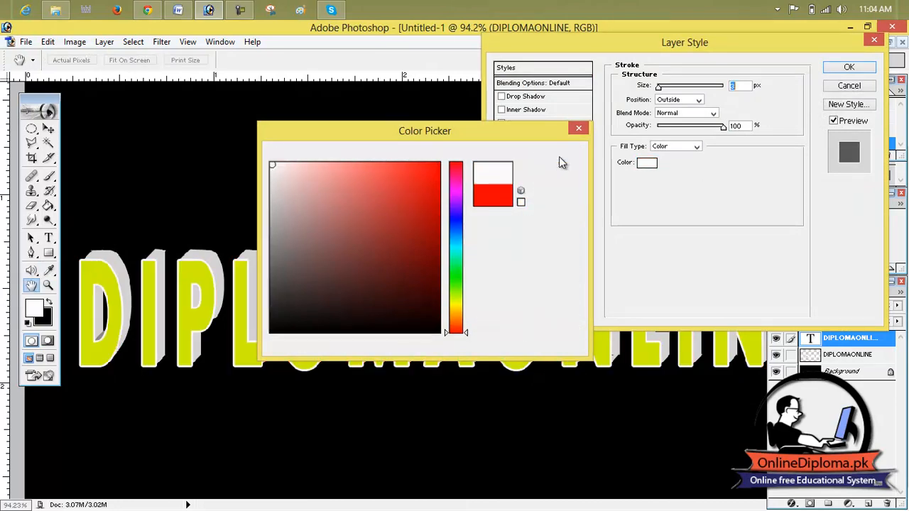
{"action": "left_click", "coordinate": [556, 155]}
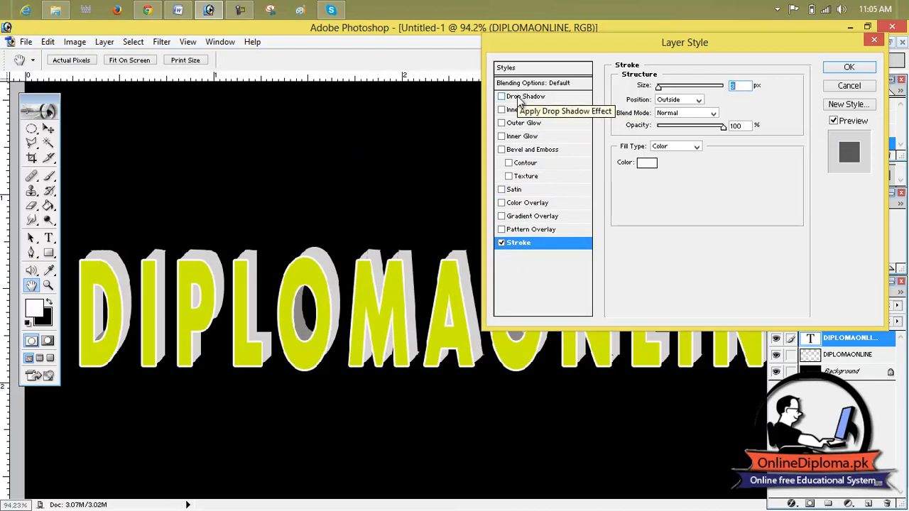
{"action": "left_click", "coordinate": [502, 242]}
Add a Drop Shadow to the text with 28% opacity, -123° angle, 18 px distance, 23% spread and 232 px size.
{"action": "left_click", "coordinate": [515, 99]}
{"action": "left_click_drag", "start_coordinate": [706, 100], "coordinate": [676, 100]}
{"action": "mouse_move", "coordinate": [661, 139]}
{"action": "left_mouse_down"}
{"action": "mouse_move", "coordinate": [675, 142]}
{"action": "mouse_move", "coordinate": [665, 140]}
{"action": "mouse_move", "coordinate": [674, 142]}
{"action": "mouse_move", "coordinate": [668, 114]}
{"action": "mouse_move", "coordinate": [675, 133]}
{"action": "left_mouse_up"}
{"action": "mouse_move", "coordinate": [382, 306]}
{"action": "left_mouse_down"}
{"action": "mouse_move", "coordinate": [412, 380]}
{"action": "mouse_move", "coordinate": [422, 380]}
{"action": "mouse_move", "coordinate": [417, 315]}
{"action": "mouse_move", "coordinate": [399, 308]}
{"action": "left_mouse_up"}
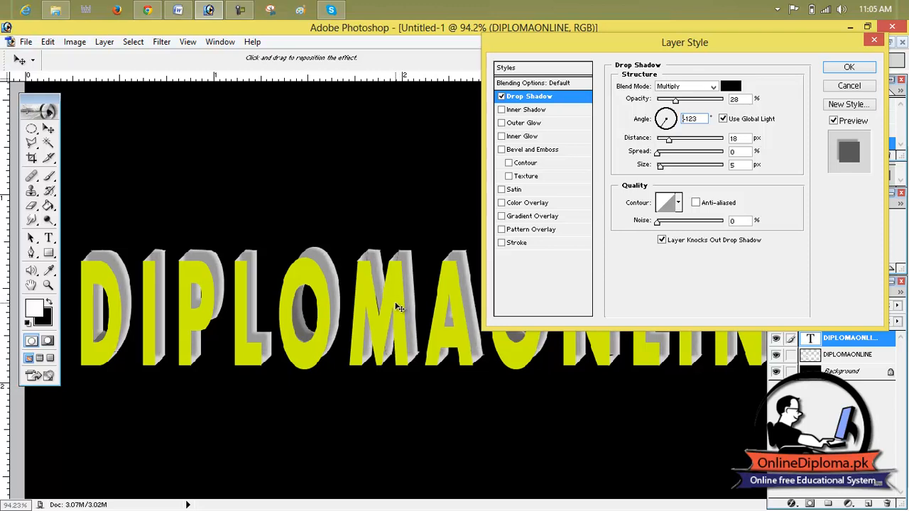
{"action": "left_click_drag", "start_coordinate": [660, 154], "coordinate": [721, 189]}
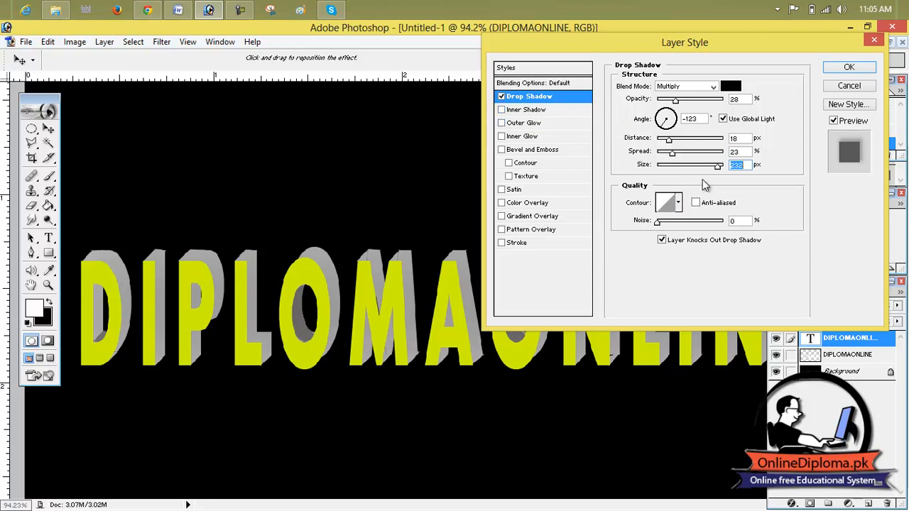
Add an Inner Shadow to the DIPLOMAONLINE text with 8 px distance and 47% choke.
{"action": "left_click", "coordinate": [524, 113]}
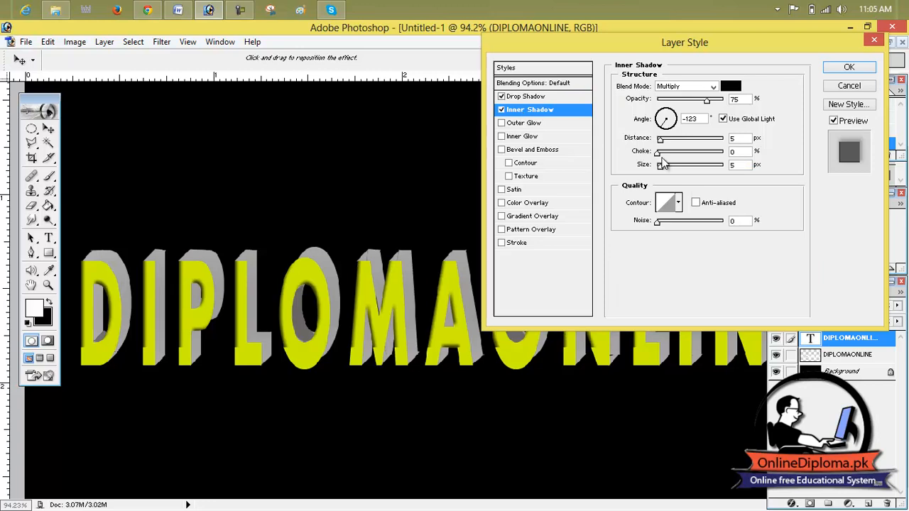
{"action": "left_click_drag", "start_coordinate": [661, 140], "coordinate": [682, 142]}
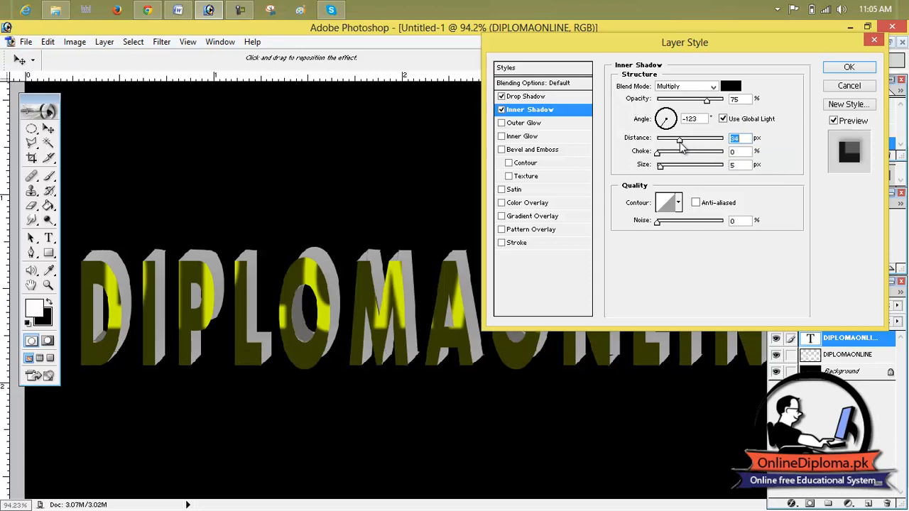
{"action": "left_click_drag", "start_coordinate": [673, 144], "coordinate": [664, 146]}
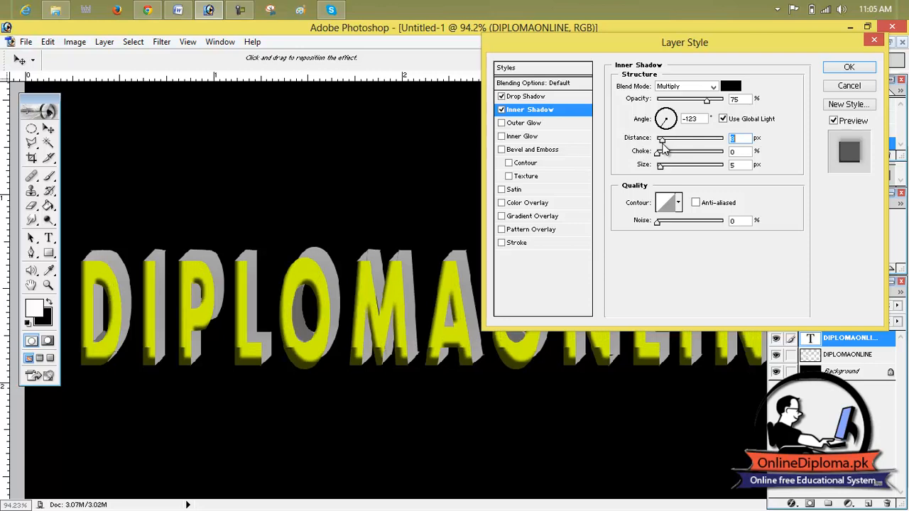
{"action": "left_click_drag", "start_coordinate": [659, 160], "coordinate": [699, 160]}
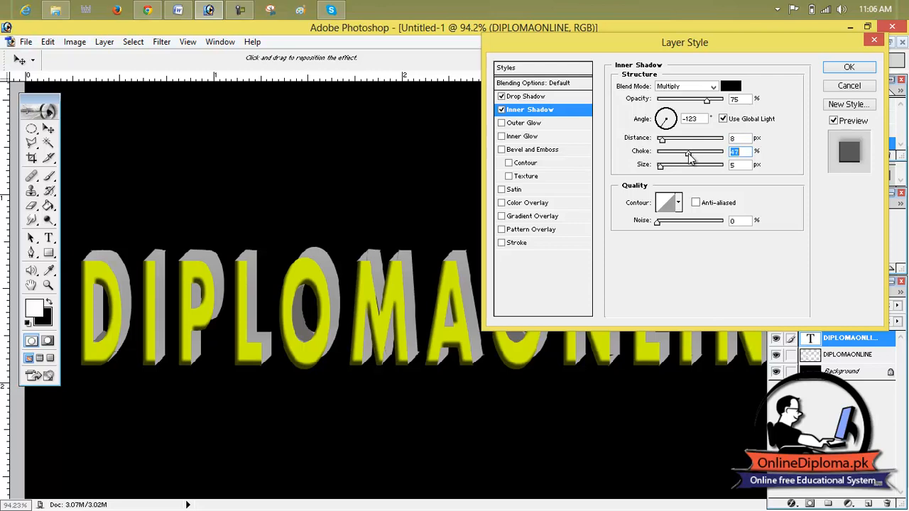
Try Bevel and Emboss with Contour plus an Inner Glow at 17% opacity on the text, and remove them.
{"action": "left_click", "coordinate": [525, 164]}
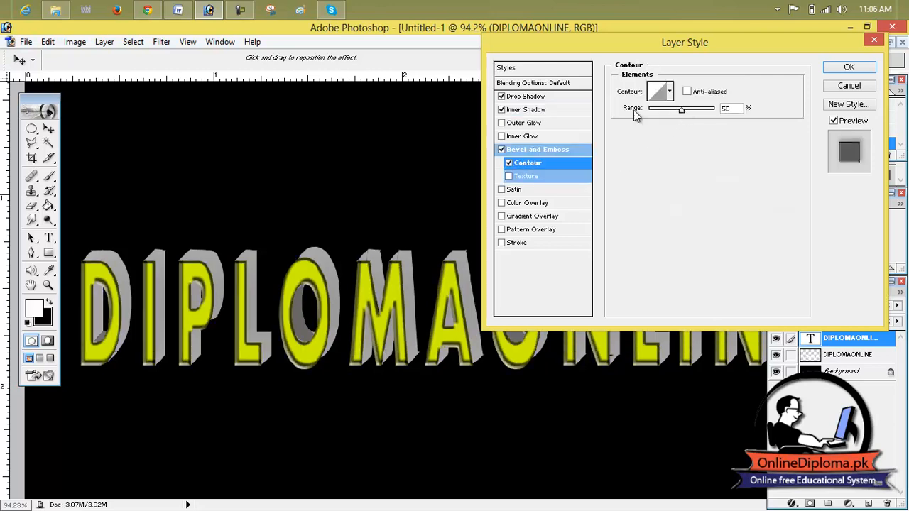
{"action": "left_click", "coordinate": [515, 139]}
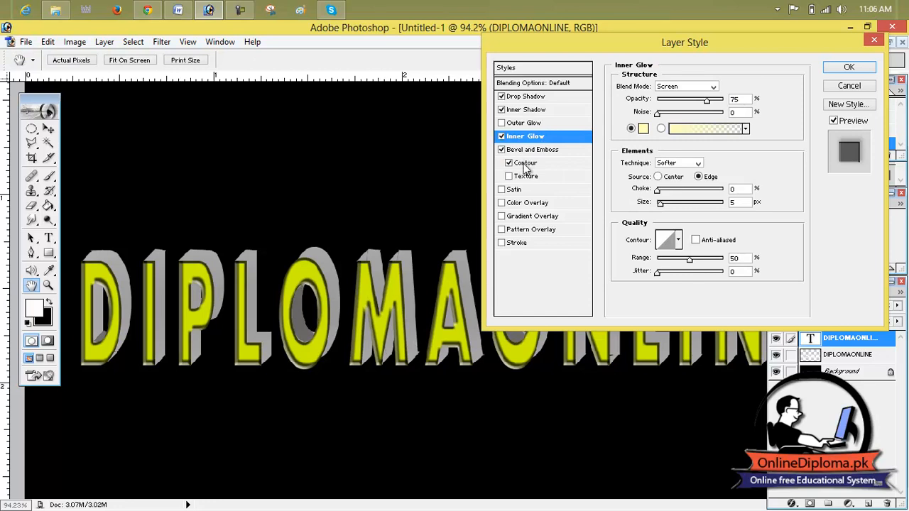
{"action": "left_click_drag", "start_coordinate": [708, 103], "coordinate": [670, 106]}
{"action": "left_click", "coordinate": [502, 136]}
{"action": "left_click", "coordinate": [501, 150]}
{"action": "left_click", "coordinate": [509, 163]}
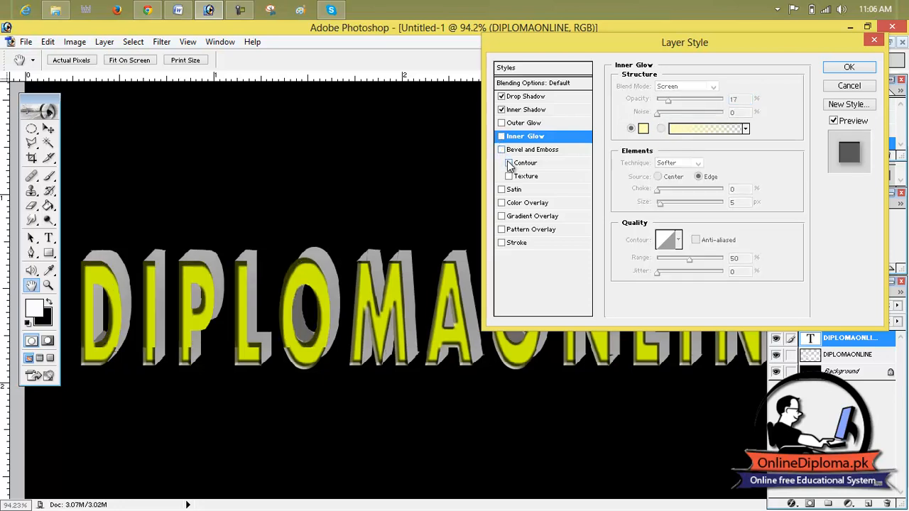
Enable Outer Glow with its default settings and apply the layer style to the text.
{"action": "left_click", "coordinate": [501, 124]}
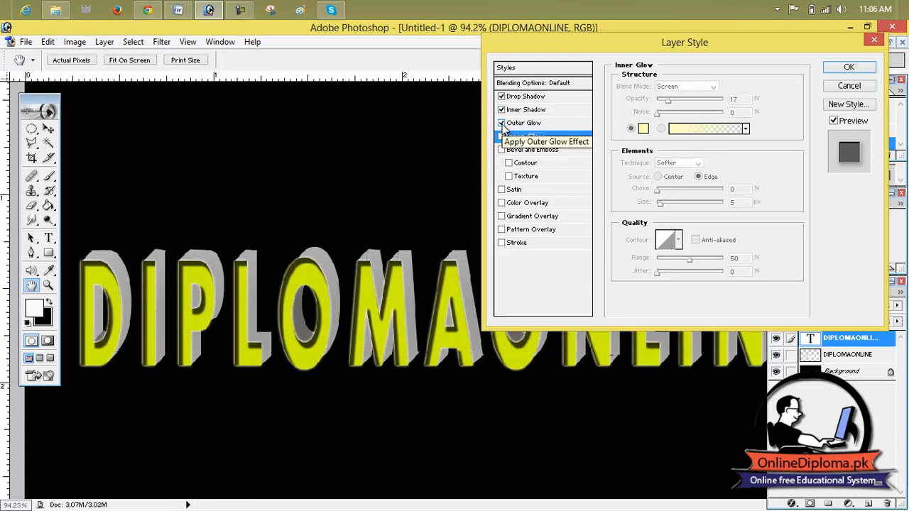
{"action": "left_click", "coordinate": [852, 68]}
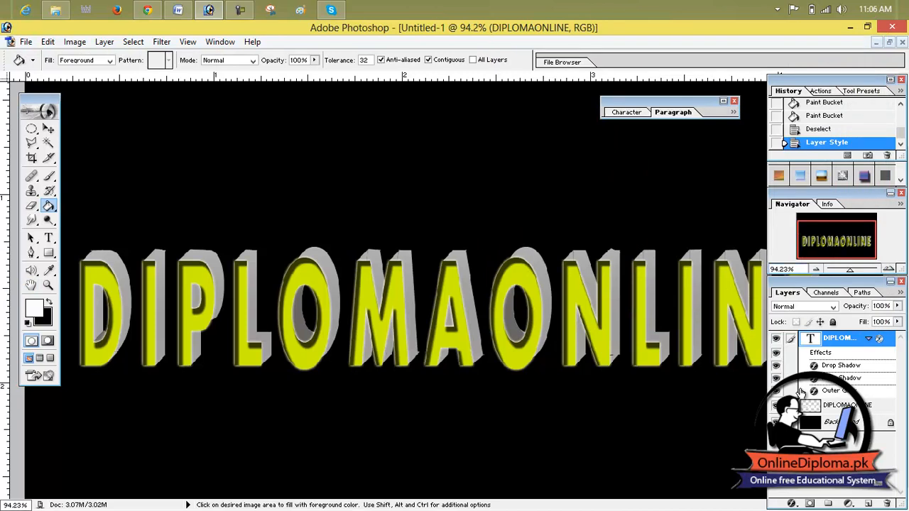
Try several preset styles from the start of the style library on the text layer, including Color Target (Button) and a blue-white gradient.
{"action": "left_click", "coordinate": [892, 182]}
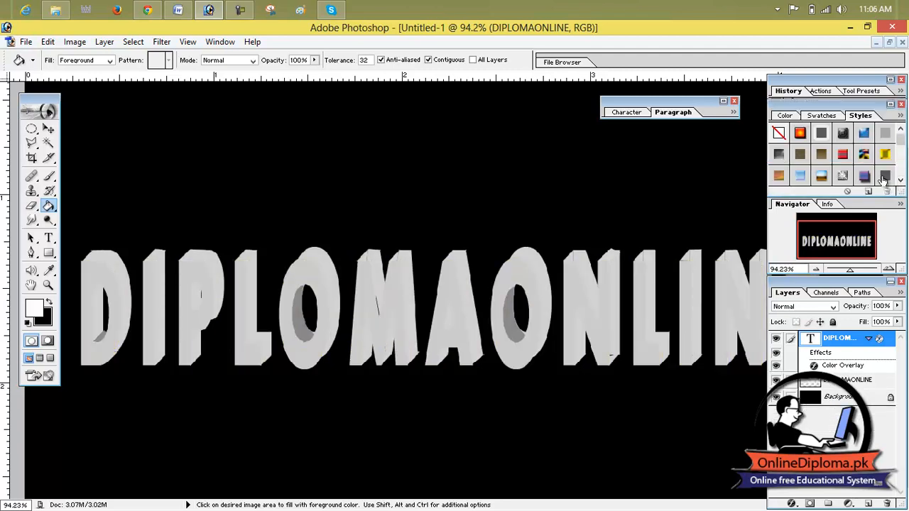
{"action": "left_click", "coordinate": [844, 157]}
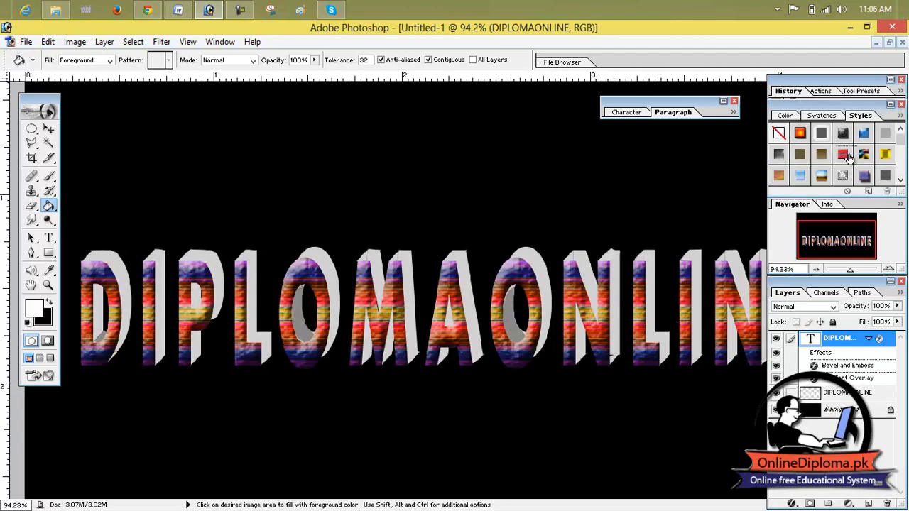
{"action": "left_click", "coordinate": [863, 156]}
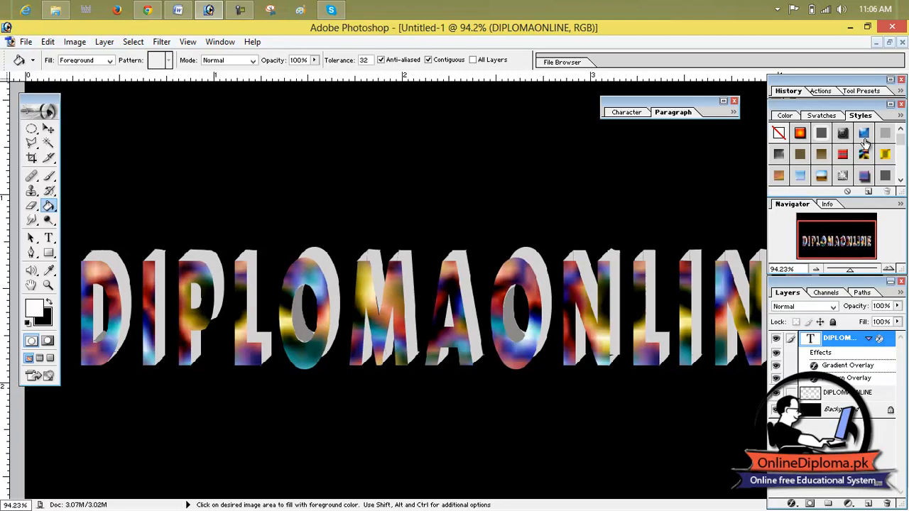
{"action": "left_click", "coordinate": [865, 137]}
{"action": "left_click", "coordinate": [885, 154]}
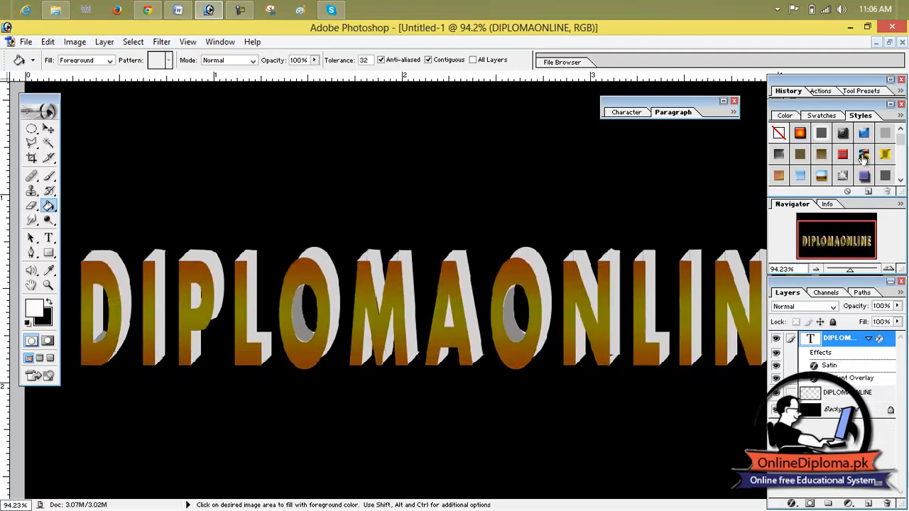
{"action": "left_click", "coordinate": [814, 154]}
{"action": "left_click", "coordinate": [803, 156]}
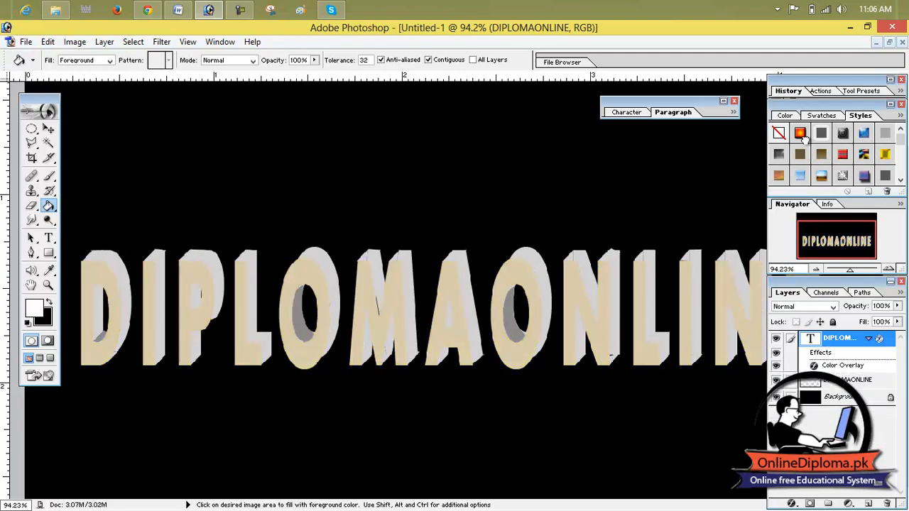
{"action": "left_click", "coordinate": [802, 138]}
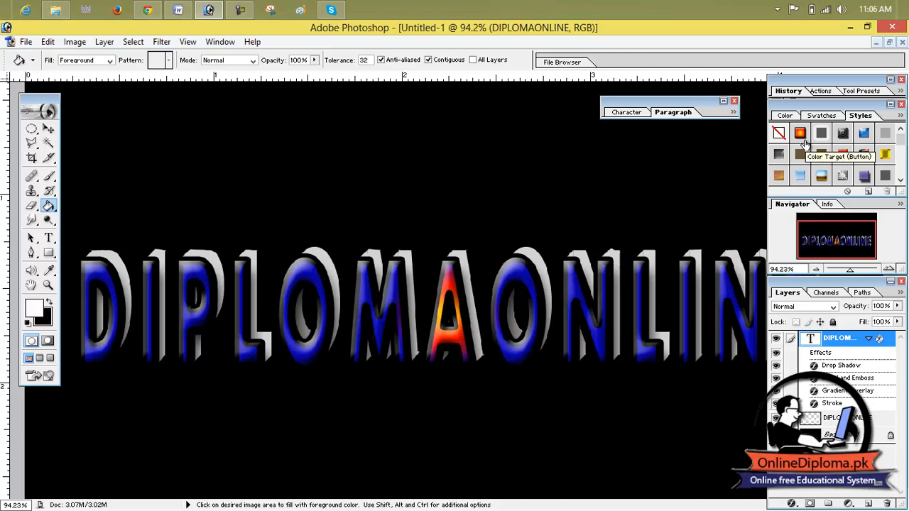
{"action": "left_click", "coordinate": [821, 135]}
{"action": "left_click", "coordinate": [838, 139]}
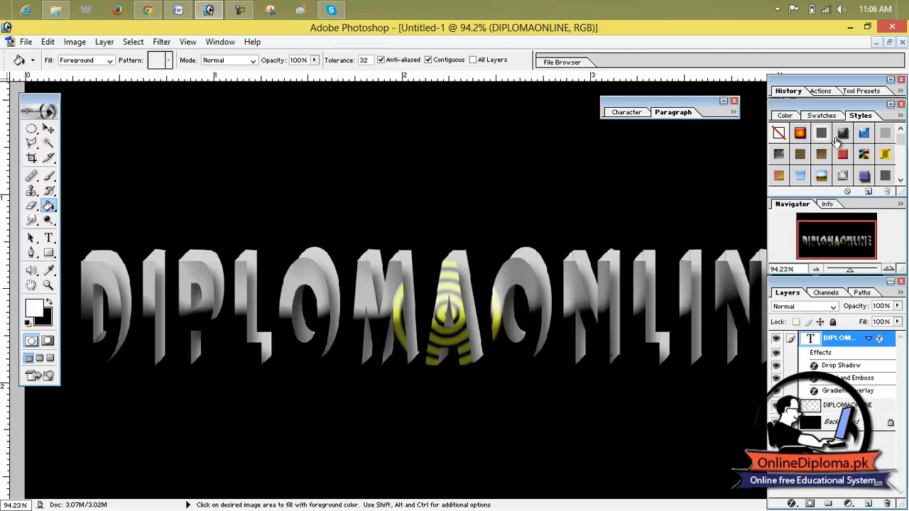
{"action": "left_click", "coordinate": [863, 138]}
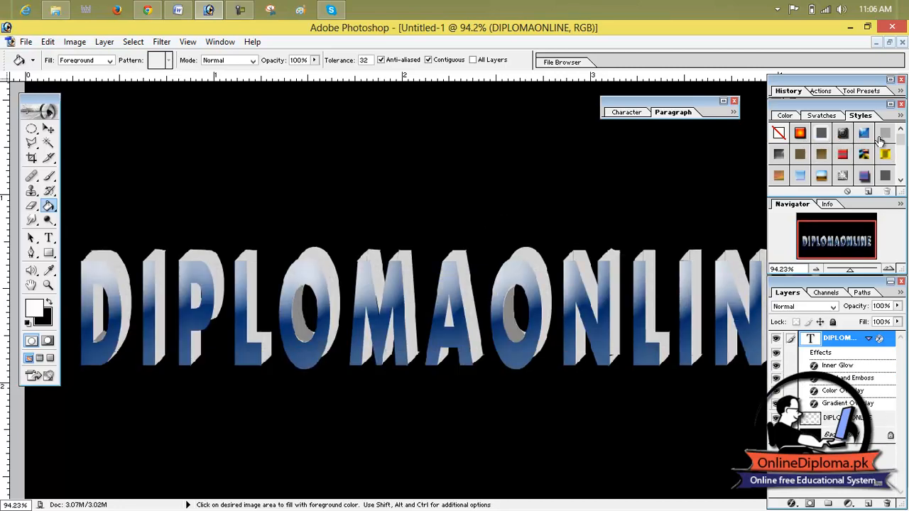
Try the preset styles near the end of the style library on the text, including the orange-gold satin and multicolored pattern ones.
{"action": "scroll", "coordinate": [900, 160], "scroll_direction": "down", "scroll_amount": 3}
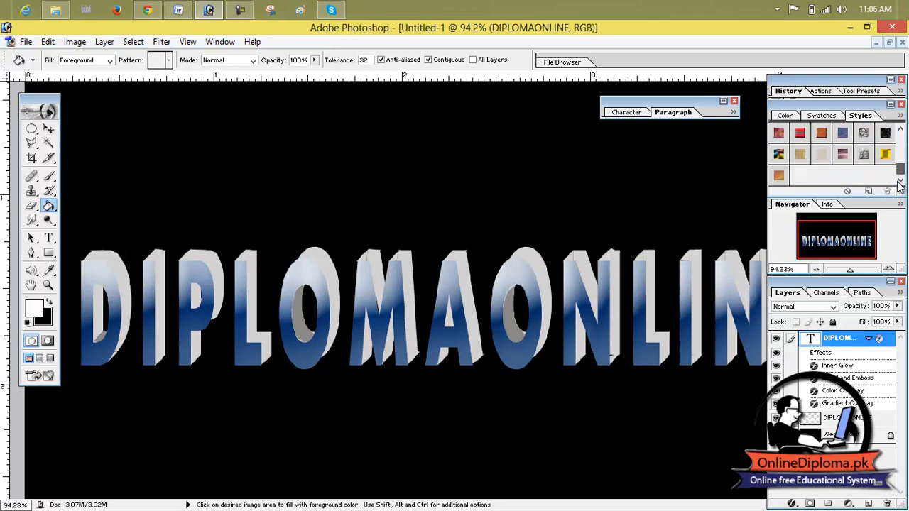
{"action": "left_click", "coordinate": [884, 156]}
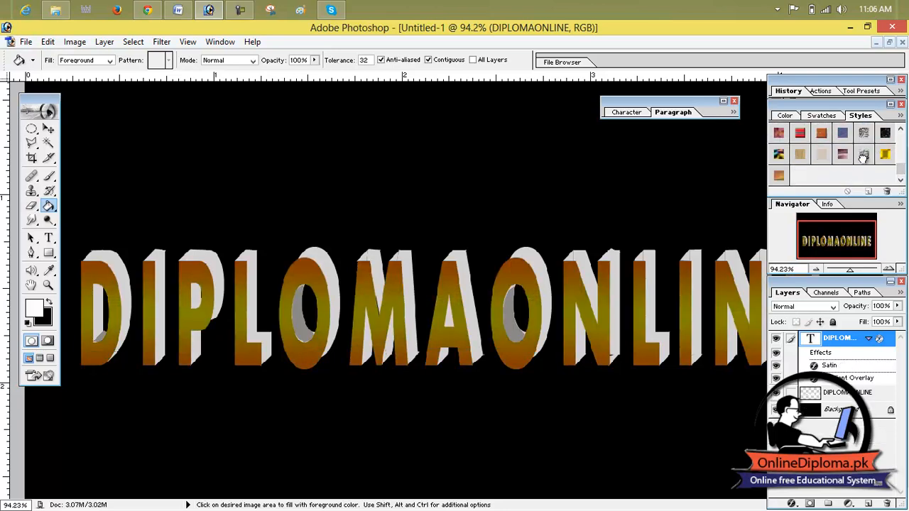
{"action": "left_click", "coordinate": [864, 156]}
{"action": "left_click", "coordinate": [843, 160]}
{"action": "left_click", "coordinate": [825, 160]}
{"action": "left_click", "coordinate": [806, 160]}
{"action": "left_click", "coordinate": [779, 155]}
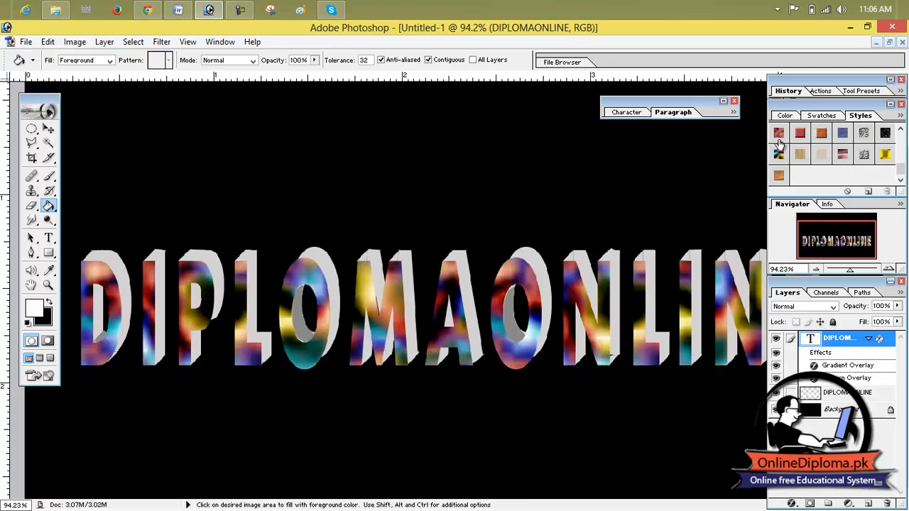
{"action": "left_click", "coordinate": [780, 134]}
Try the blue-violet textured, green, dark teal and dark blue preset styles on the DIPLOMAONLINE text.
{"action": "scroll", "coordinate": [828, 167], "scroll_direction": "up", "scroll_amount": 2}
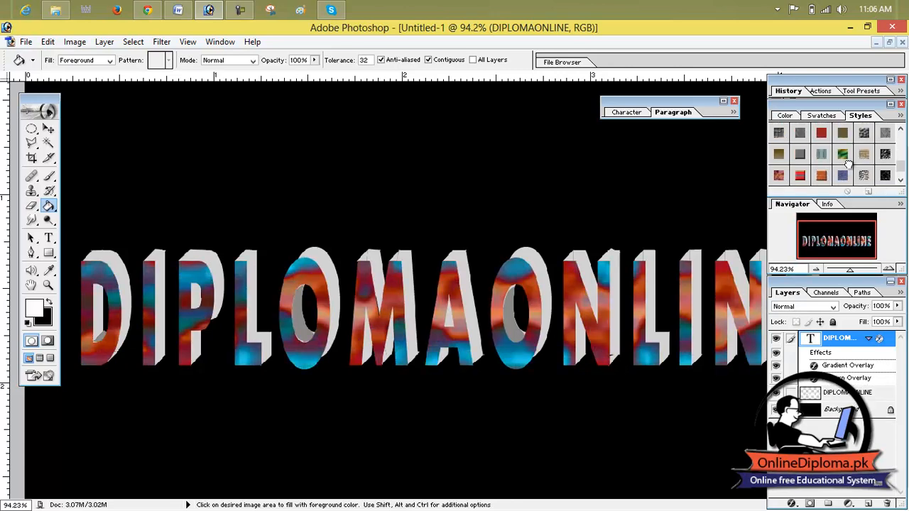
{"action": "left_click", "coordinate": [846, 170]}
{"action": "scroll", "coordinate": [843, 158], "scroll_direction": "up", "scroll_amount": 2}
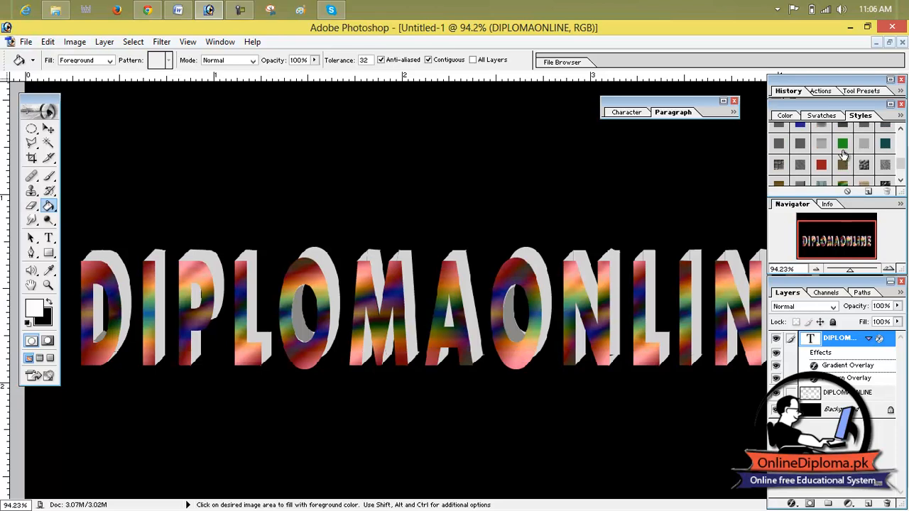
{"action": "left_click", "coordinate": [842, 144]}
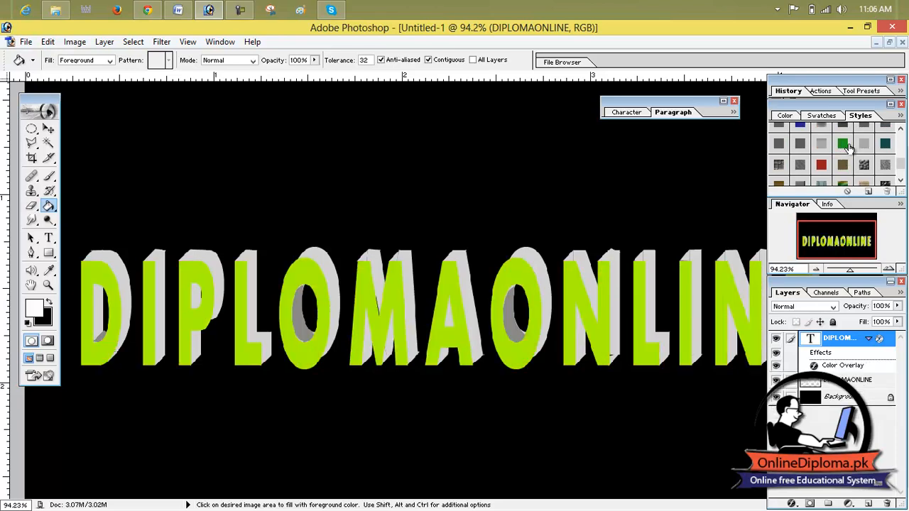
{"action": "left_click", "coordinate": [884, 145]}
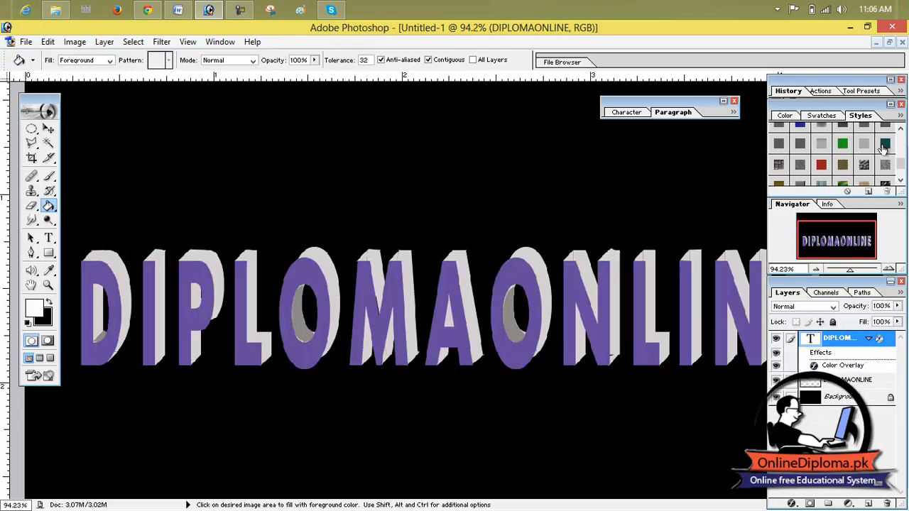
{"action": "scroll", "coordinate": [884, 148], "scroll_direction": "up", "scroll_amount": 1}
{"action": "left_click", "coordinate": [800, 135]}
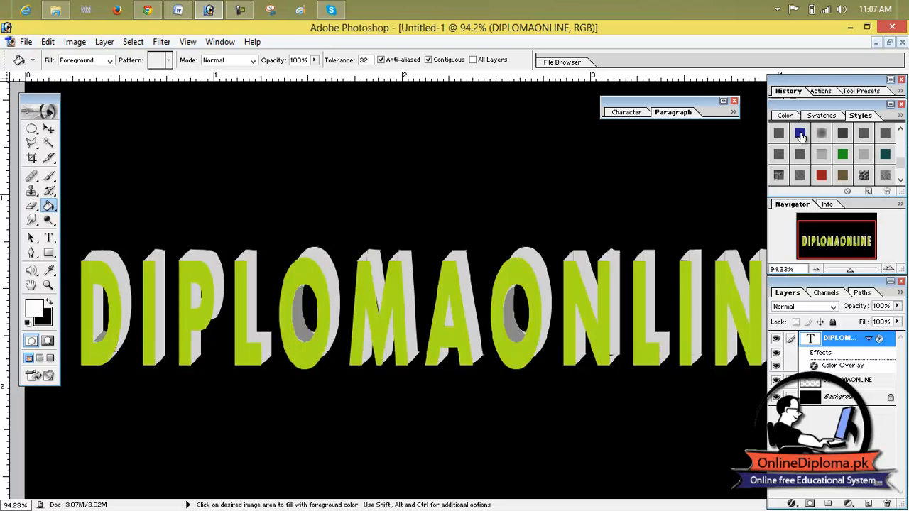
Try the purple beveled, light blue satin, Toy and brown wood-grain preset styles on the text layer.
{"action": "scroll", "coordinate": [801, 137], "scroll_direction": "up", "scroll_amount": 1}
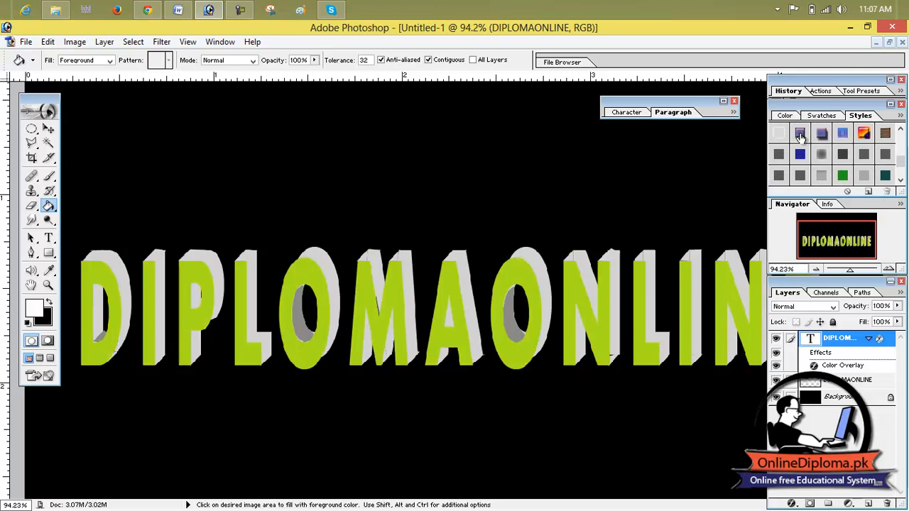
{"action": "left_click", "coordinate": [803, 141]}
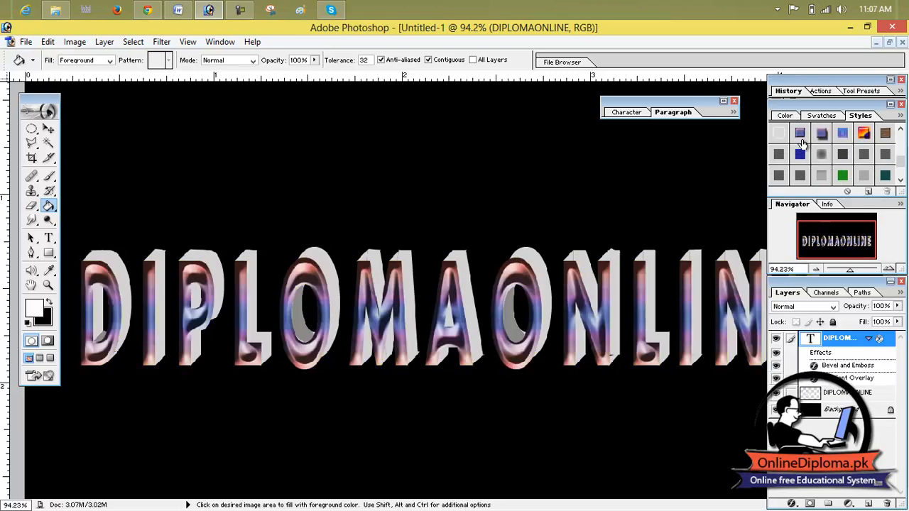
{"action": "left_click", "coordinate": [843, 137]}
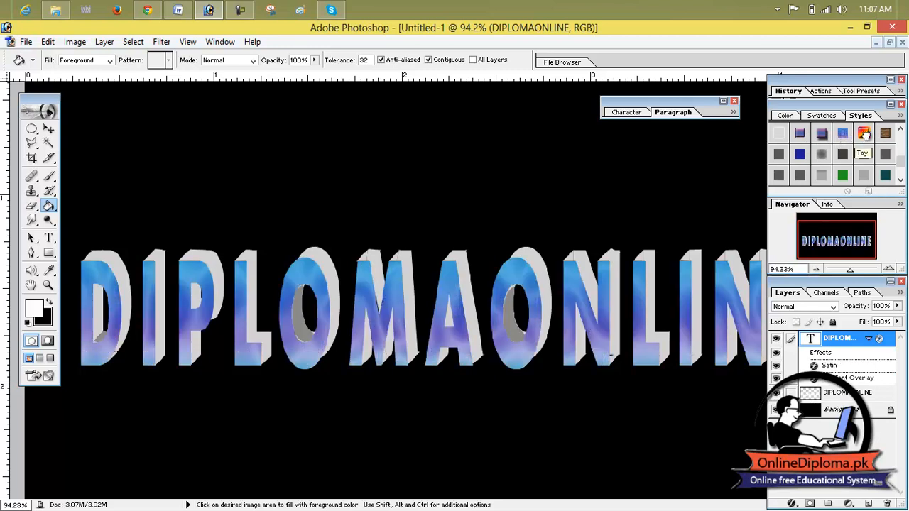
{"action": "left_click", "coordinate": [864, 137]}
{"action": "left_click", "coordinate": [884, 135]}
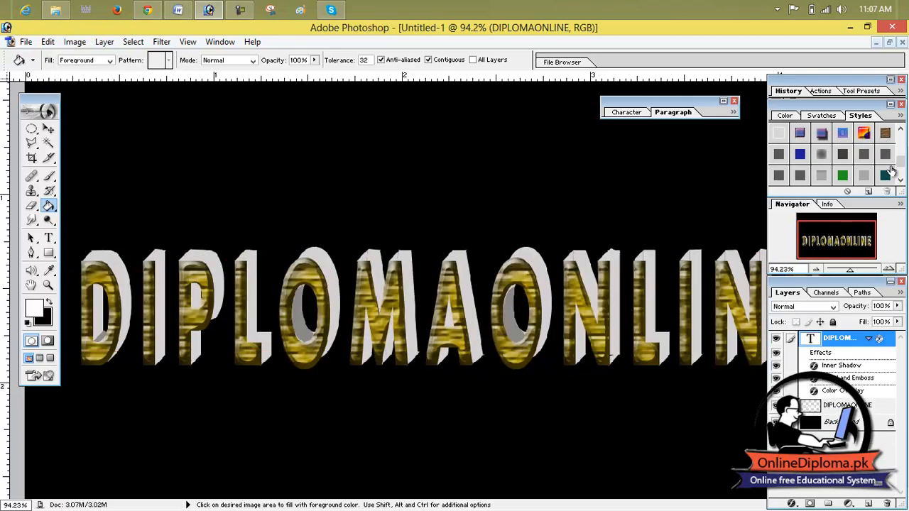
Try the blue beveled, double-outlined, chrome-like and dark-corner preset styles on the text, and apply the thin gray outline style.
{"action": "scroll", "coordinate": [902, 163], "scroll_direction": "up", "scroll_amount": 1}
{"action": "scroll", "coordinate": [902, 164], "scroll_direction": "up", "scroll_amount": 3}
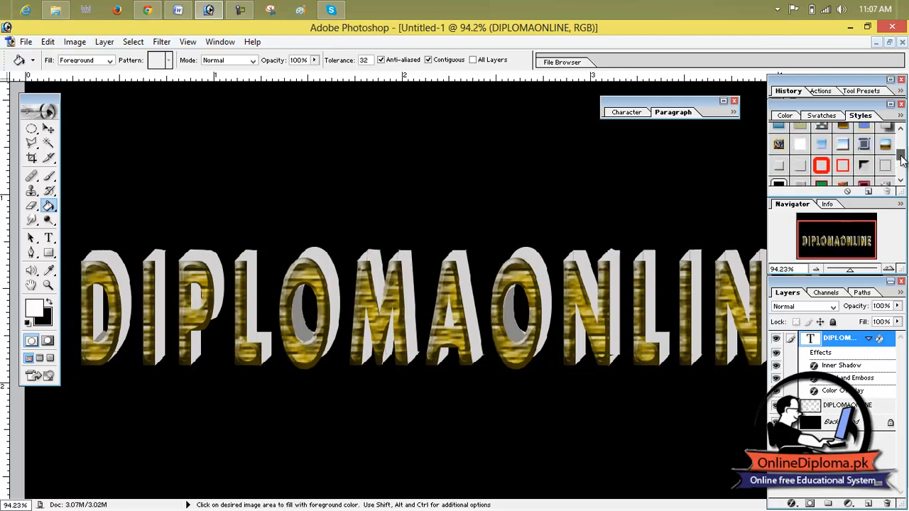
{"action": "left_click", "coordinate": [820, 147]}
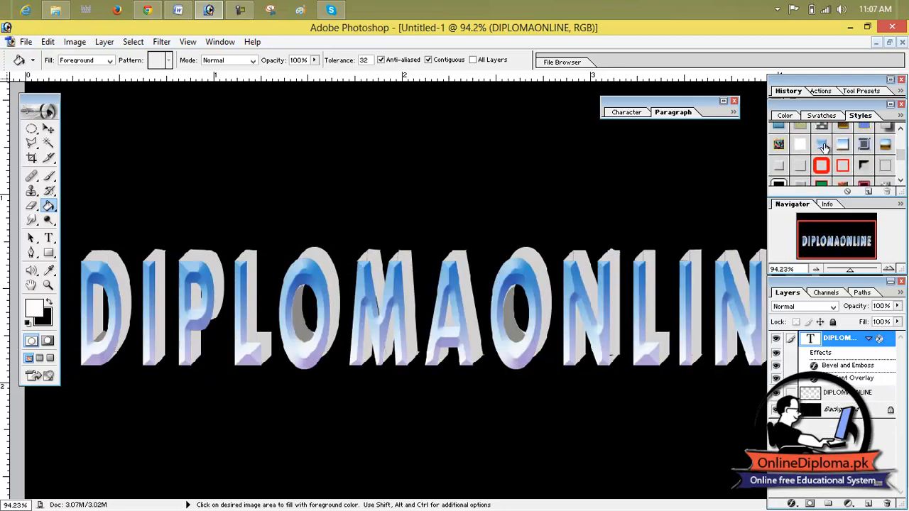
{"action": "left_click", "coordinate": [842, 145]}
{"action": "left_click", "coordinate": [865, 128]}
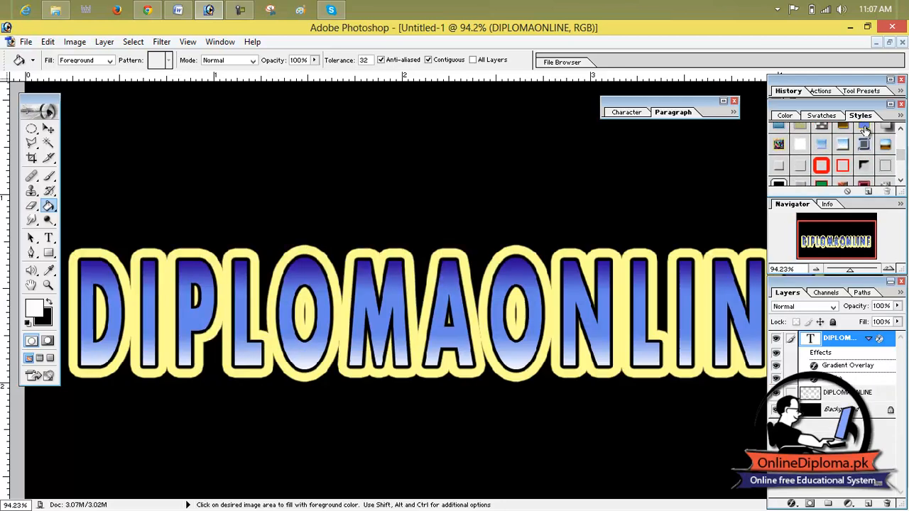
{"action": "left_click", "coordinate": [864, 145]}
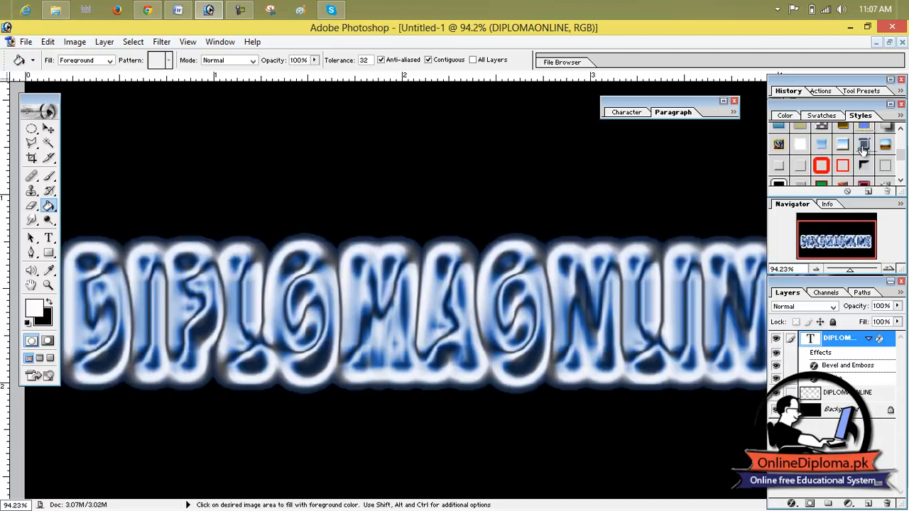
{"action": "left_click", "coordinate": [864, 166]}
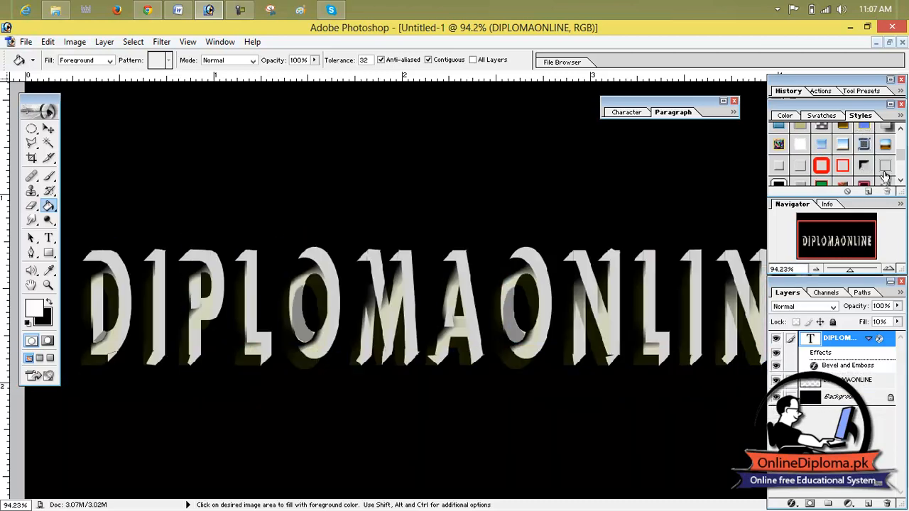
{"action": "left_click", "coordinate": [885, 169]}
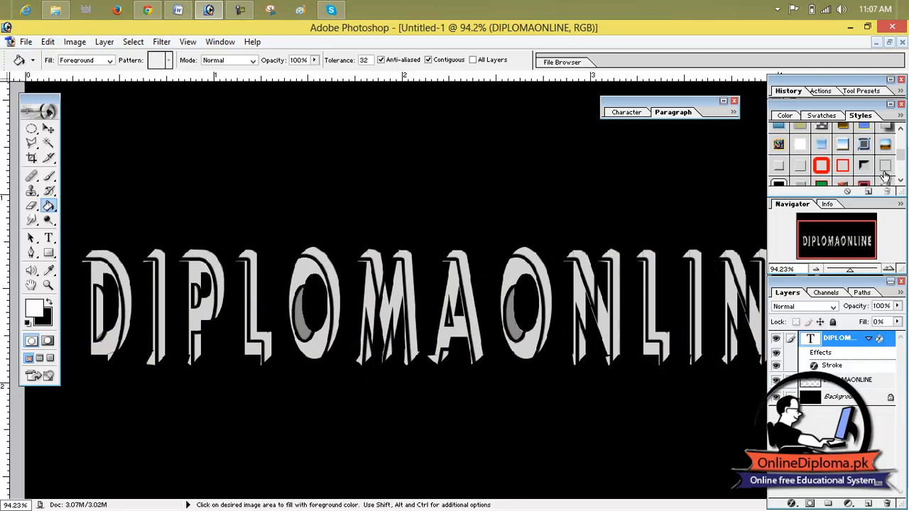
Try the dark-corner preset style on the DIPLOMAONLINE text layer, and apply the plain gray beveled style to it.
{"action": "left_click", "coordinate": [864, 168]}
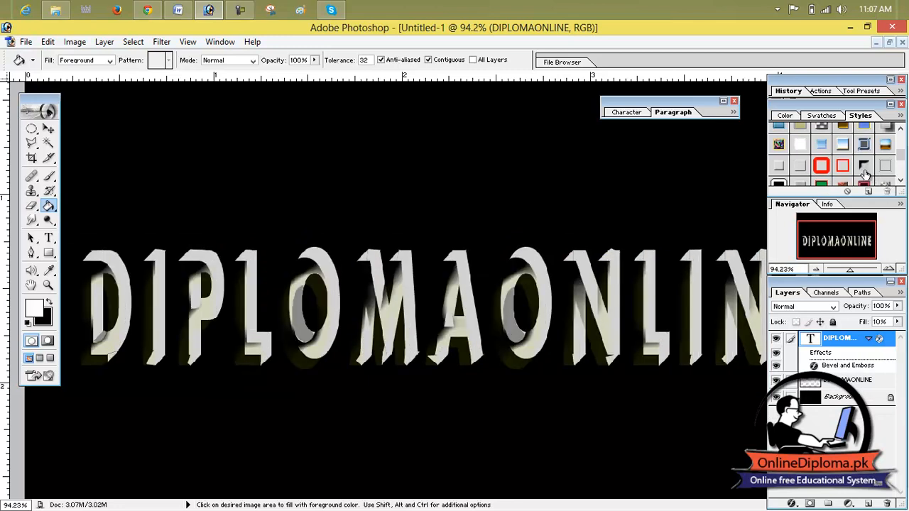
{"action": "left_click", "coordinate": [779, 168]}
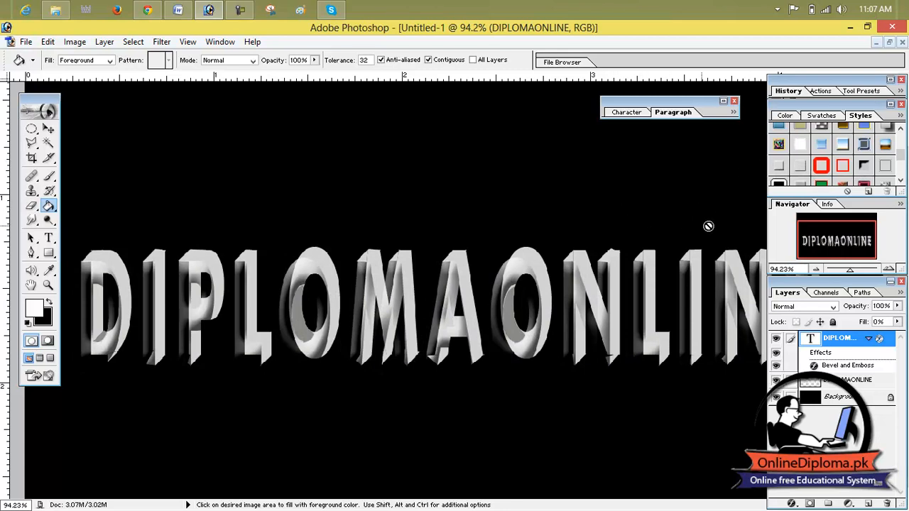
{"action": "left_click_drag", "start_coordinate": [849, 279], "coordinate": [835, 277]}
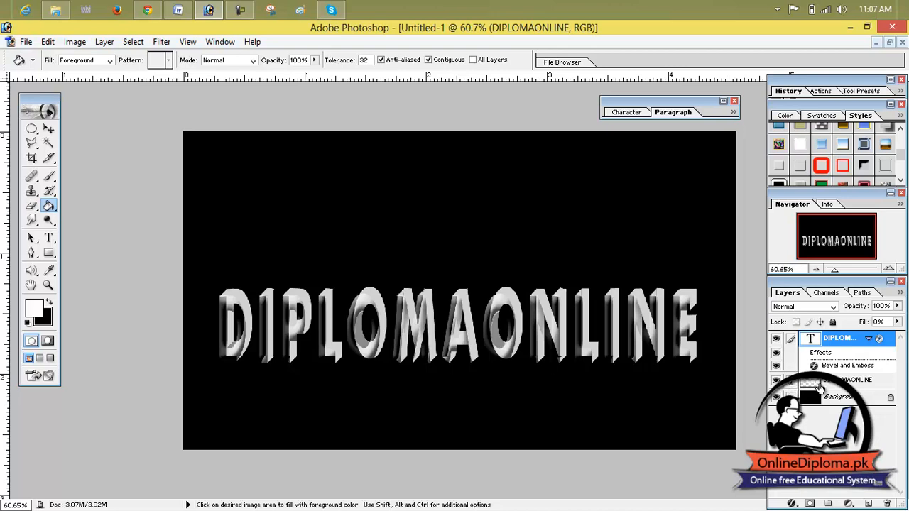
Merge the DIPLOMAONLINE text layer with its linked extrusion layer.
{"action": "left_click", "coordinate": [27, 43]}
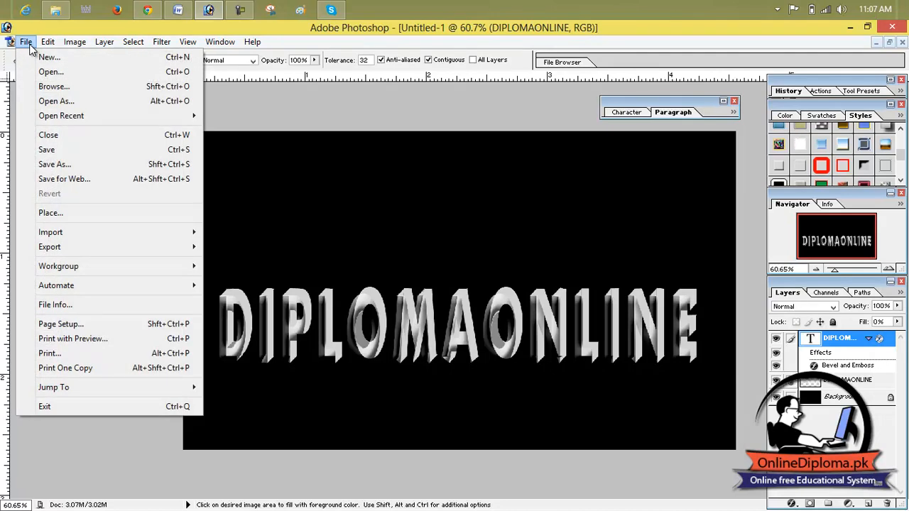
{"action": "mouse_move", "coordinate": [108, 42]}
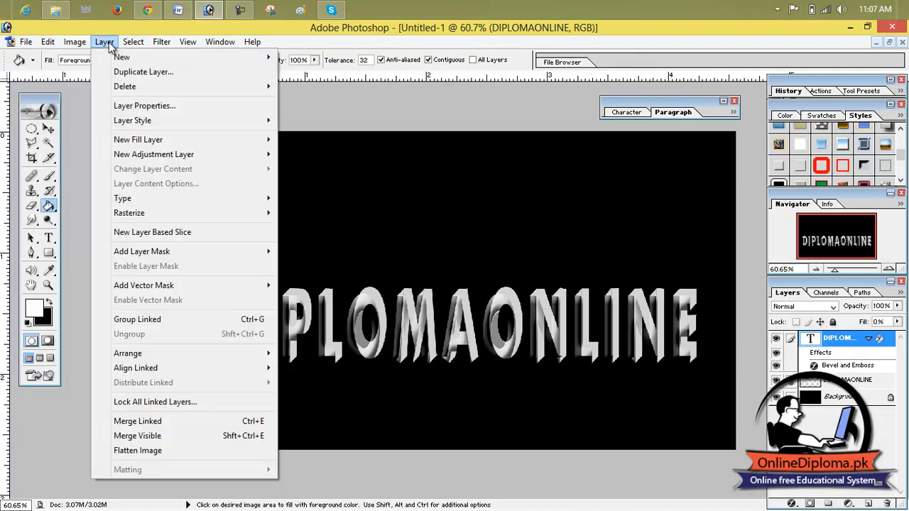
{"action": "left_click", "coordinate": [224, 422]}
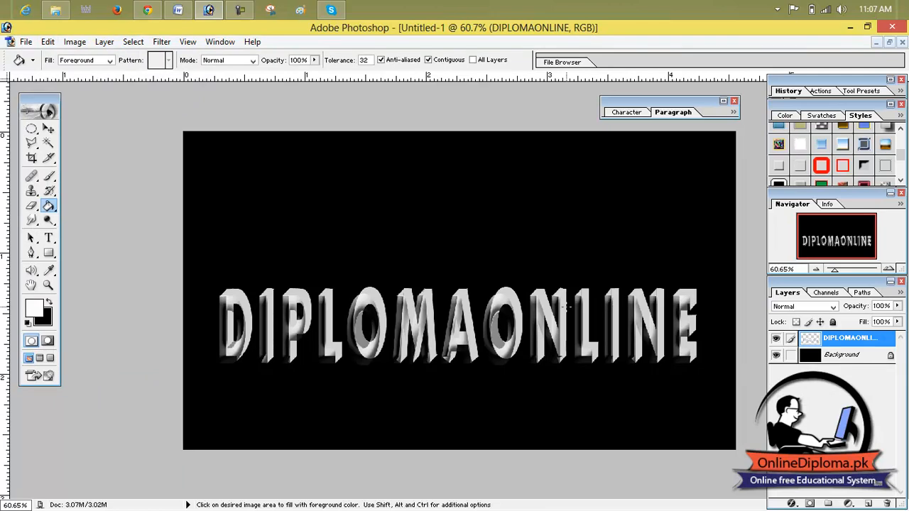
{"action": "left_click", "coordinate": [889, 43]}
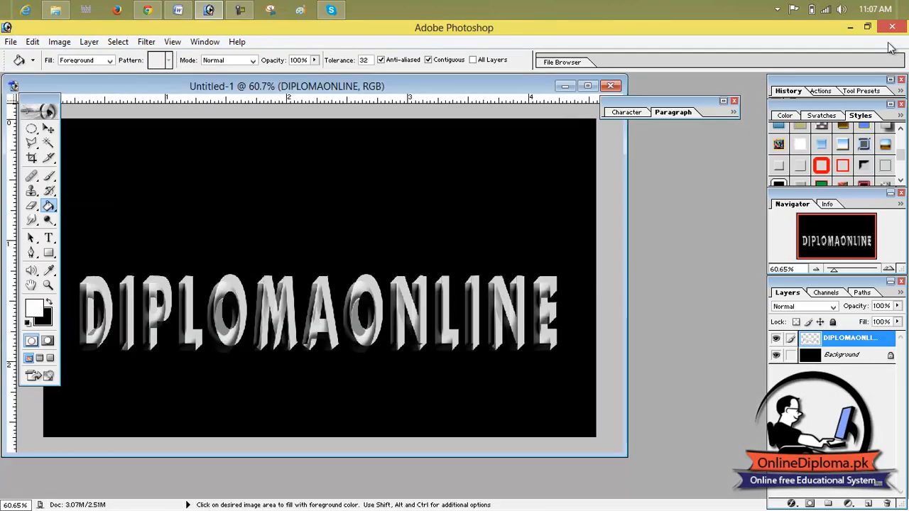
{"action": "left_click", "coordinate": [12, 43]}
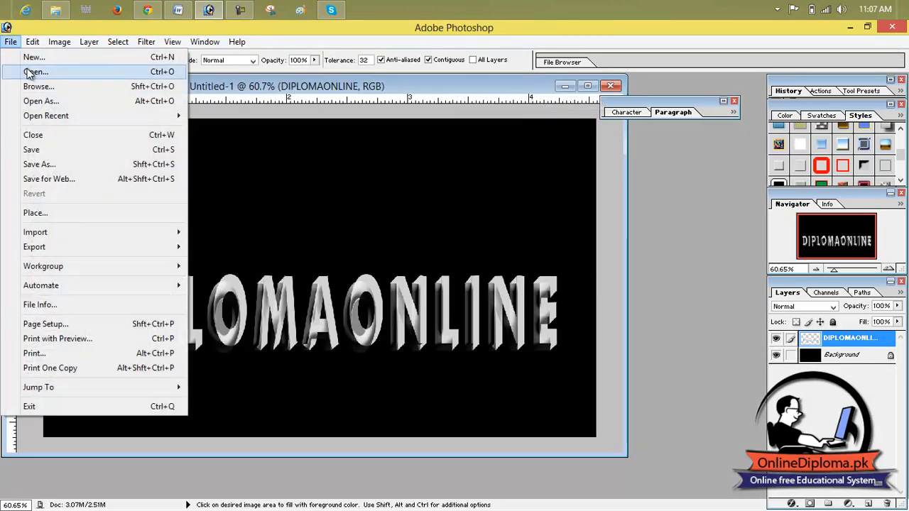
{"action": "left_click", "coordinate": [27, 70]}
{"action": "left_click", "coordinate": [306, 190]}
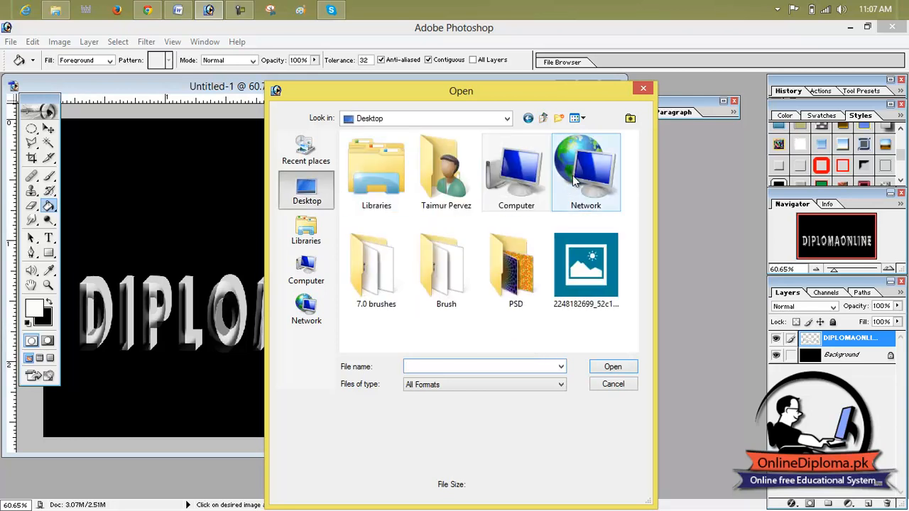
{"action": "double_click", "coordinate": [595, 267]}
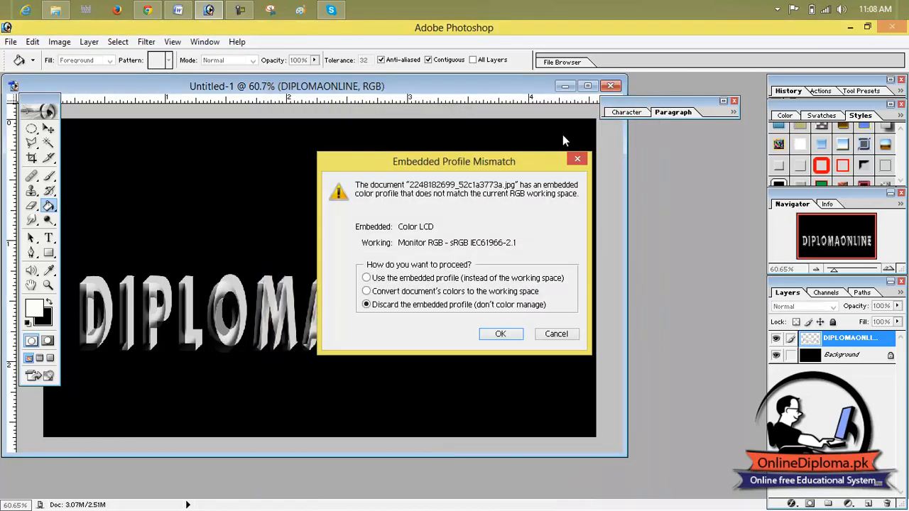
{"action": "left_click", "coordinate": [517, 332]}
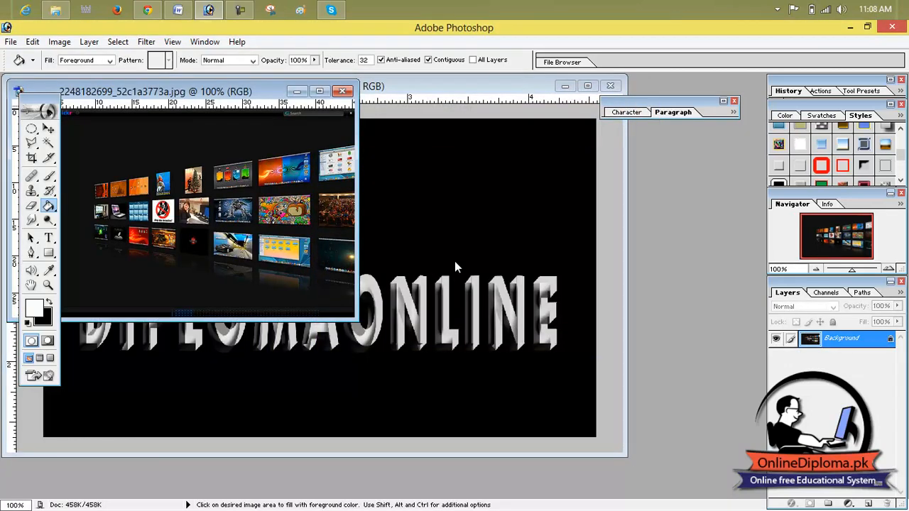
Crop the photo-wall picture to cut off the header bar along its upper edge and the strip along its lower edge.
{"action": "left_click", "coordinate": [319, 91]}
{"action": "key", "text": "ctrl+0"}
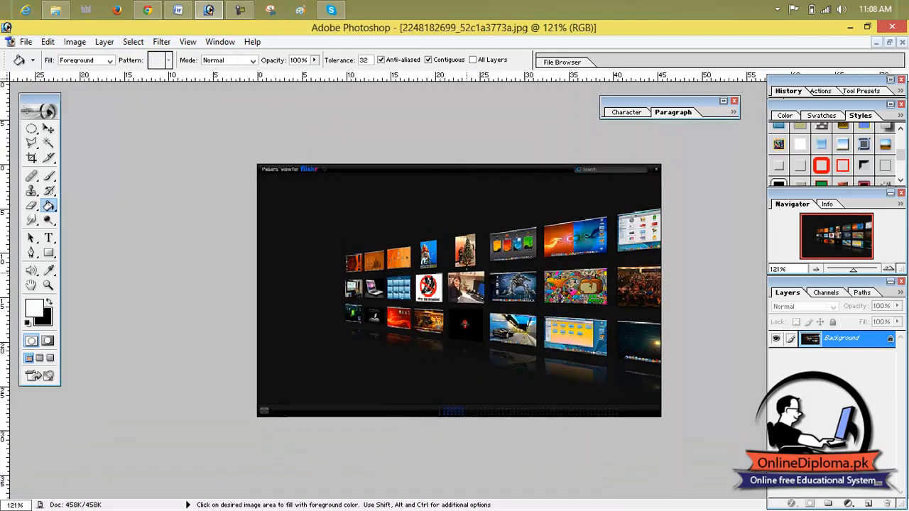
{"action": "left_click", "coordinate": [32, 158]}
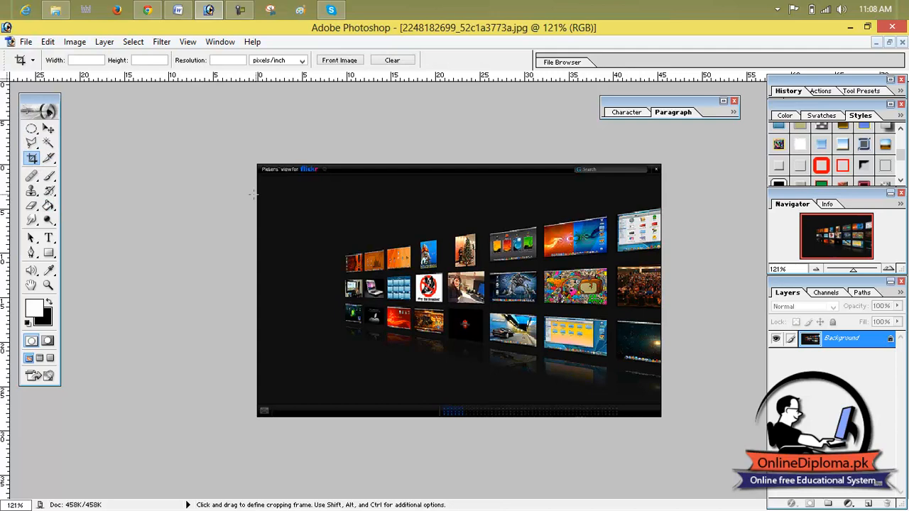
{"action": "left_click_drag", "start_coordinate": [399, 275], "coordinate": [661, 400]}
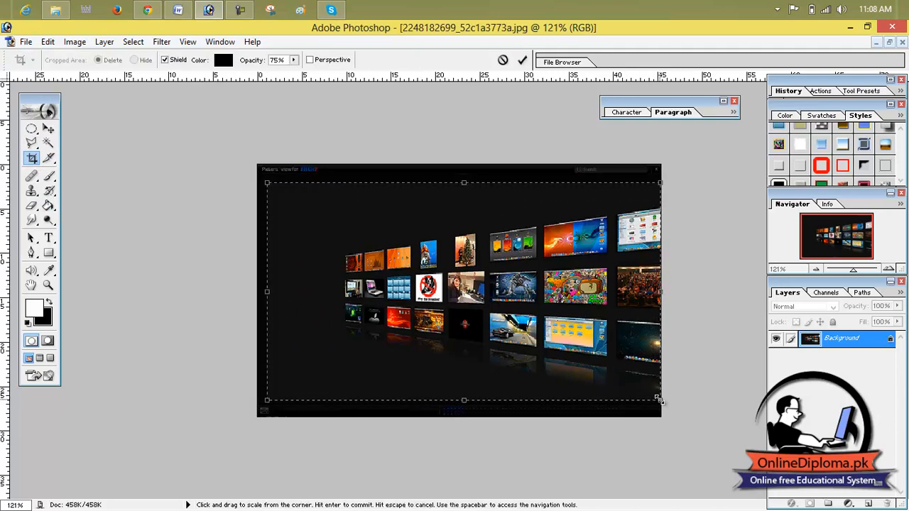
{"action": "left_click", "coordinate": [522, 60]}
Create a new white RGB document 1366 pixels wide and 786 pixels high at 300 pixels/inch.
{"action": "left_click", "coordinate": [26, 41]}
{"action": "left_click", "coordinate": [39, 57]}
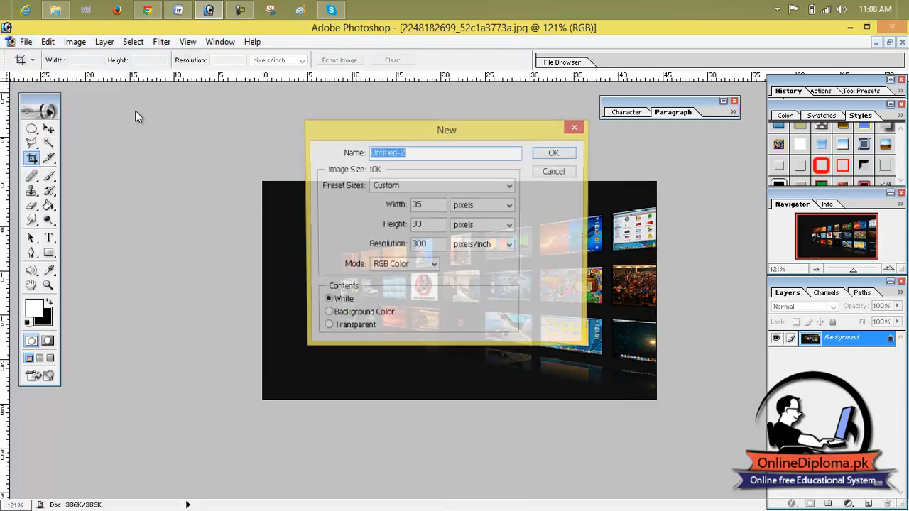
{"action": "double_click", "coordinate": [436, 205]}
{"action": "type", "text": "1366"}
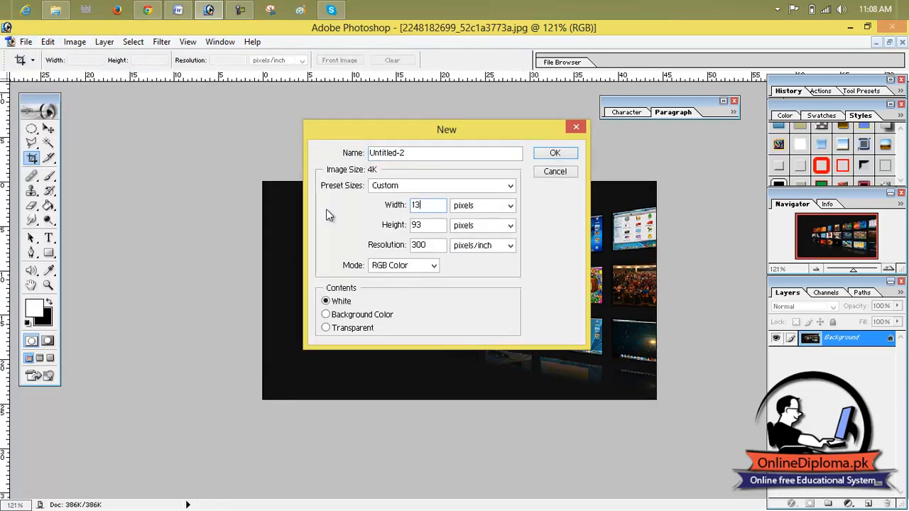
{"action": "left_click", "coordinate": [429, 225]}
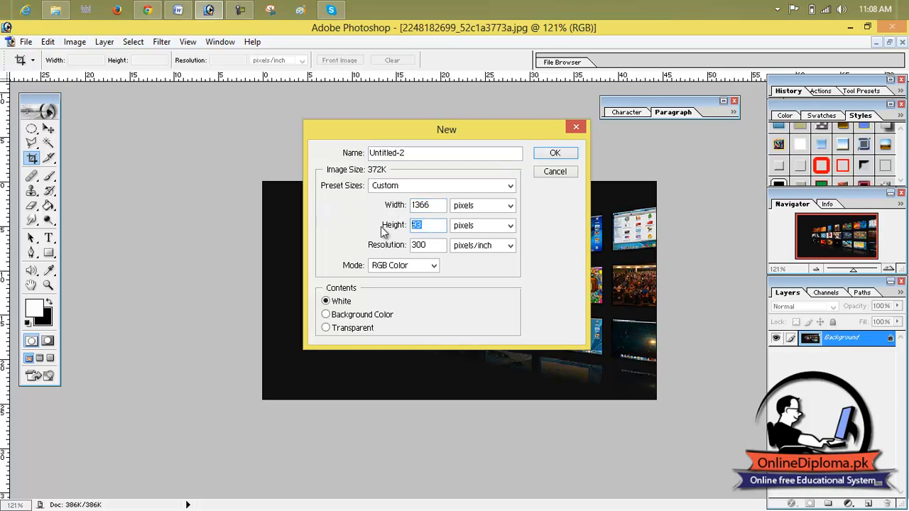
{"action": "type", "text": "786"}
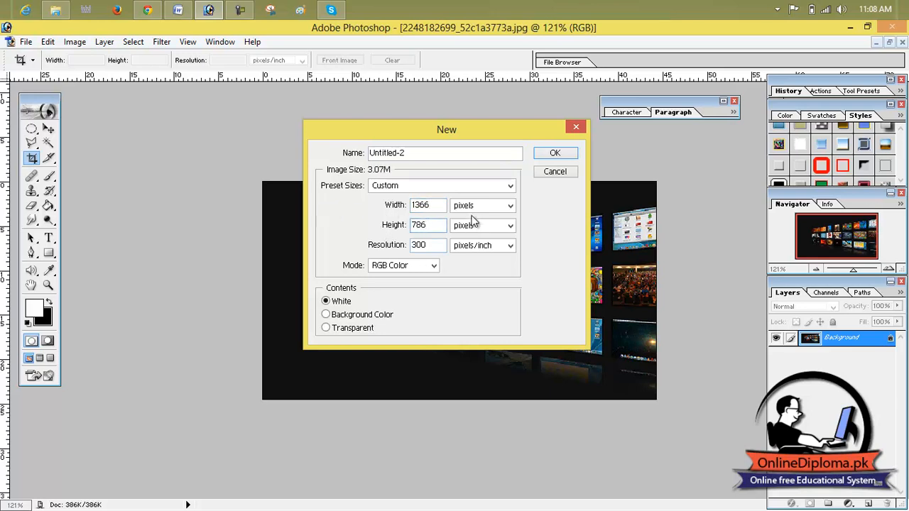
{"action": "left_click", "coordinate": [556, 156]}
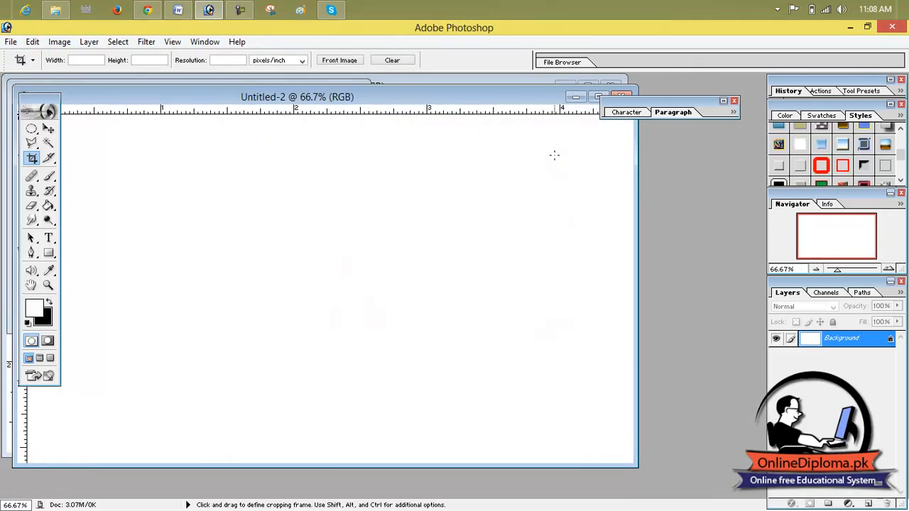
Arrange the document windows side by side and copy the cropped photo-wall picture into Untitled-2 as a new layer.
{"action": "left_click", "coordinate": [503, 83]}
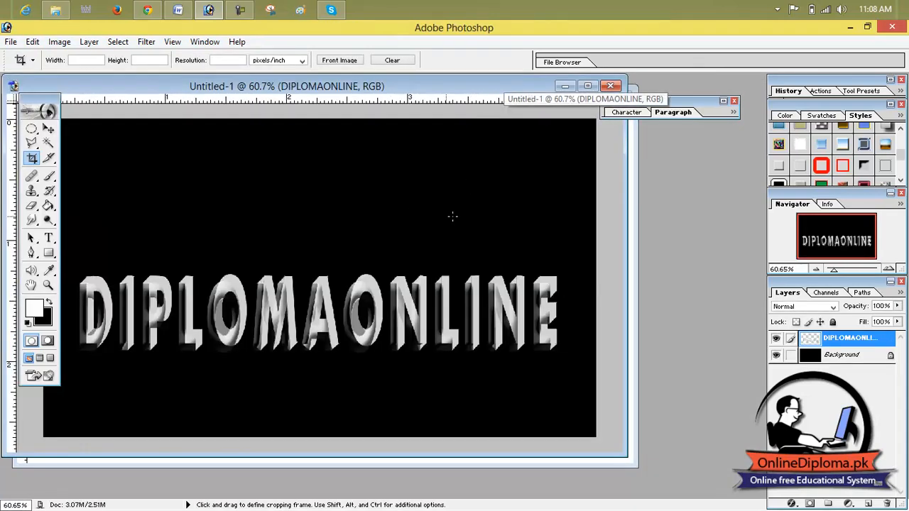
{"action": "left_click", "coordinate": [635, 173]}
{"action": "left_click_drag", "start_coordinate": [508, 108], "coordinate": [761, 241]}
{"action": "left_click", "coordinate": [565, 86]}
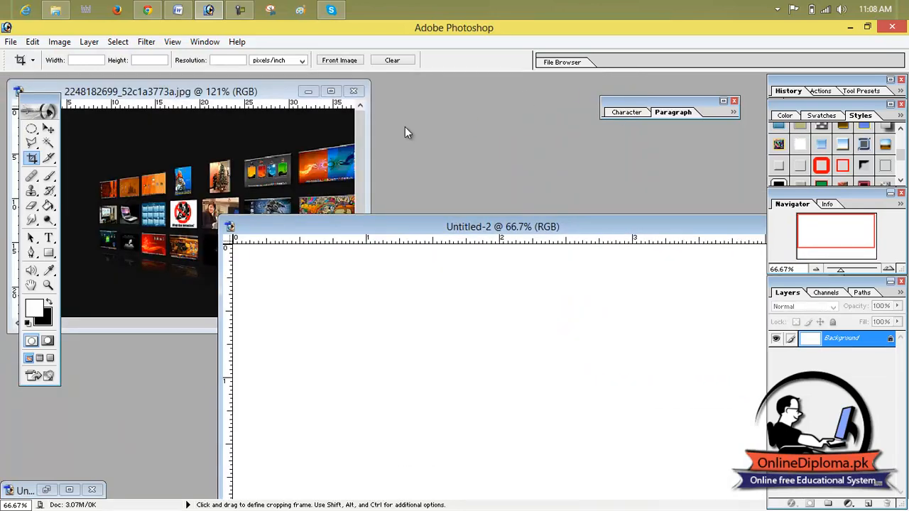
{"action": "left_click", "coordinate": [48, 128]}
{"action": "left_click", "coordinate": [209, 184]}
{"action": "left_click_drag", "start_coordinate": [295, 249], "coordinate": [485, 396]}
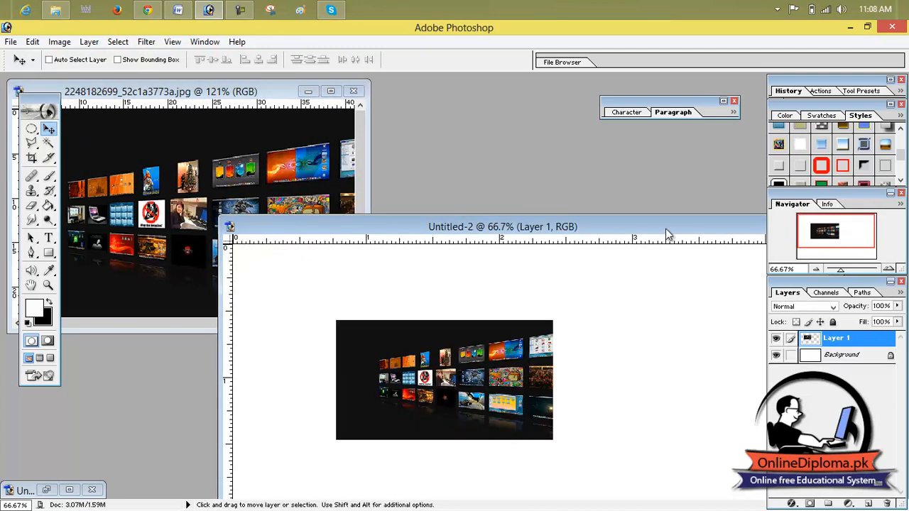
Align the picture with the canvas's upper-left corner and scale it to 281.0% width and 291.7% height to fill the canvas.
{"action": "left_click_drag", "start_coordinate": [666, 231], "coordinate": [458, 177]}
{"action": "left_click", "coordinate": [592, 180]}
{"action": "left_click_drag", "start_coordinate": [385, 290], "coordinate": [281, 209]}
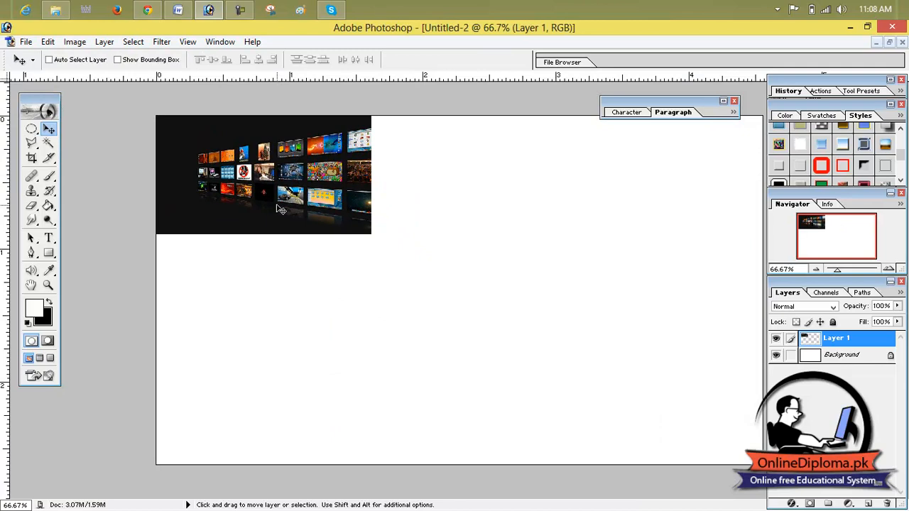
{"action": "key", "text": "ctrl+t"}
{"action": "left_click_drag", "start_coordinate": [374, 237], "coordinate": [763, 464]}
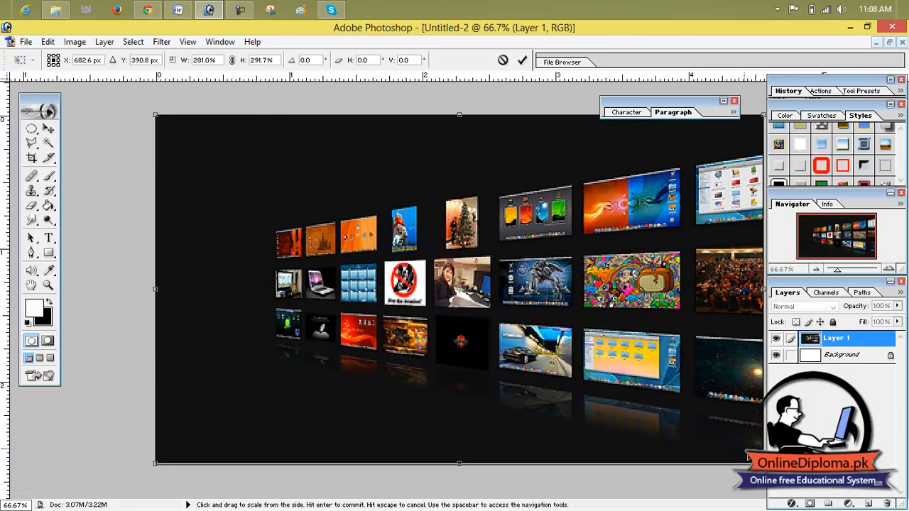
{"action": "left_click", "coordinate": [523, 59]}
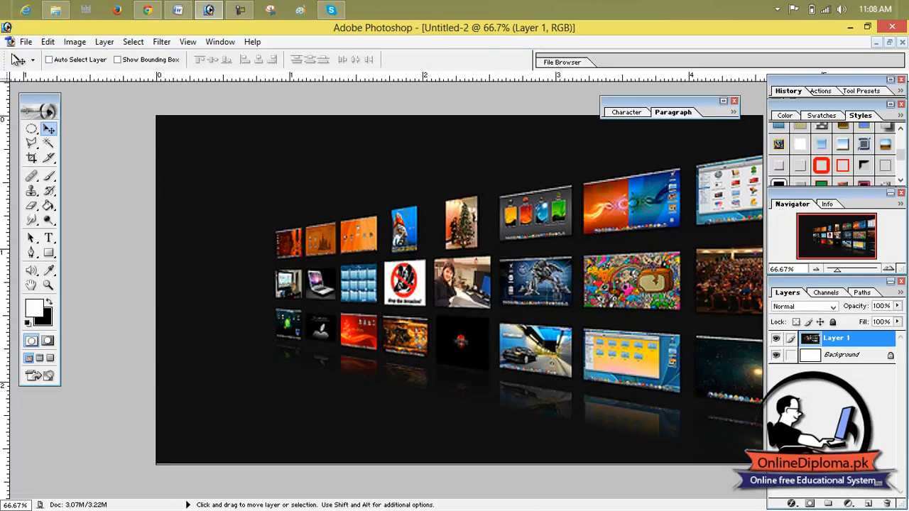
{"action": "left_click", "coordinate": [877, 43]}
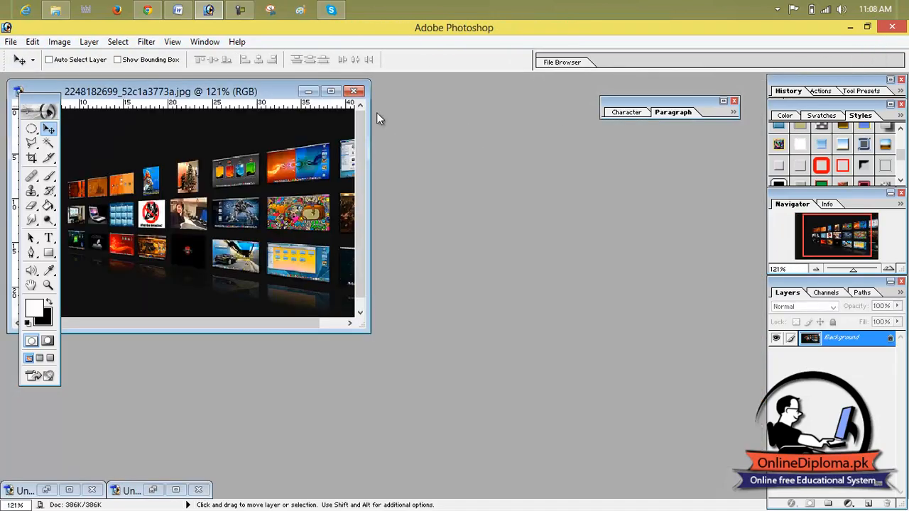
{"action": "left_click_drag", "start_coordinate": [261, 91], "coordinate": [468, 141]}
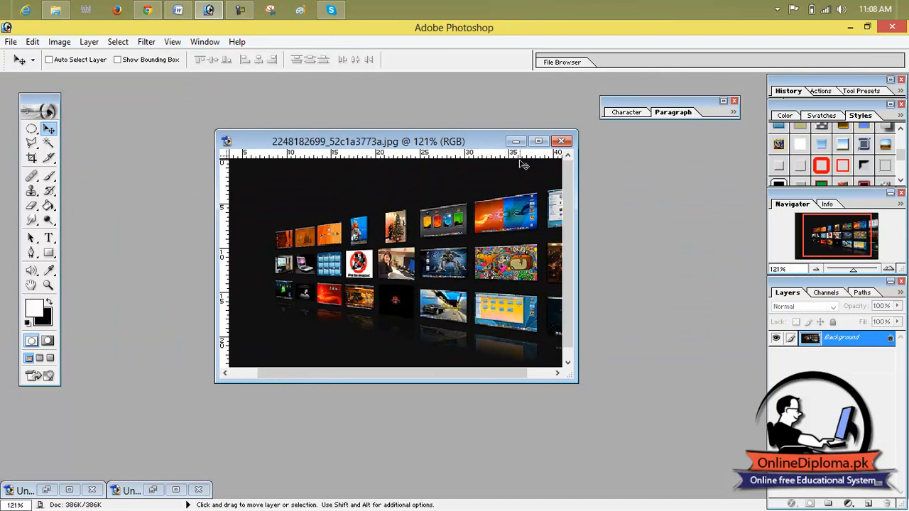
{"action": "left_click", "coordinate": [176, 490]}
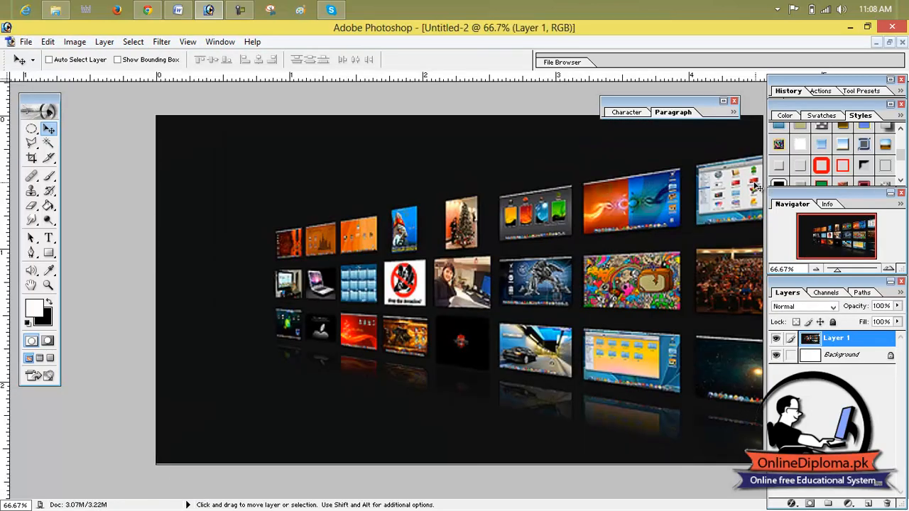
{"action": "left_click", "coordinate": [889, 42]}
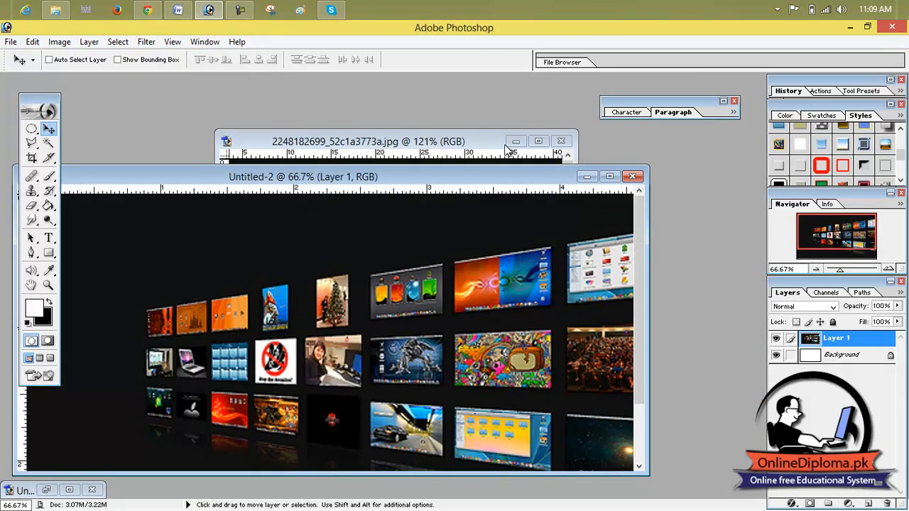
{"action": "left_click", "coordinate": [483, 145]}
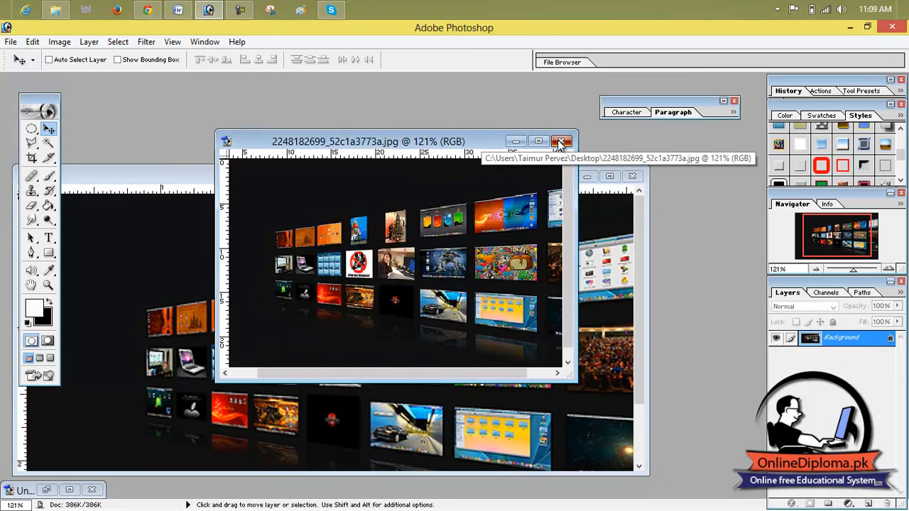
{"action": "left_click", "coordinate": [561, 142]}
{"action": "left_click", "coordinate": [434, 218]}
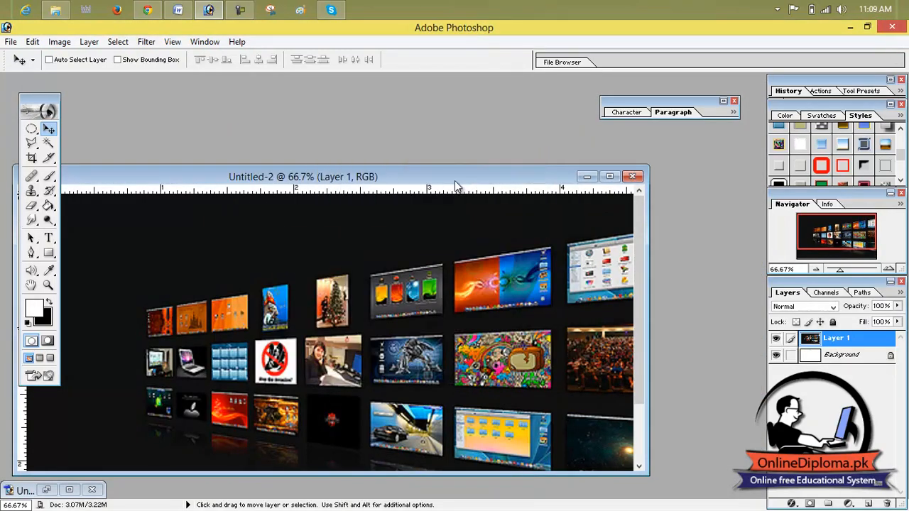
Copy the merged DIPLOMAONLINE text layer from Untitled-1 into Untitled-2 and place it along the lower edge of the picture.
{"action": "left_click_drag", "start_coordinate": [458, 178], "coordinate": [599, 131]}
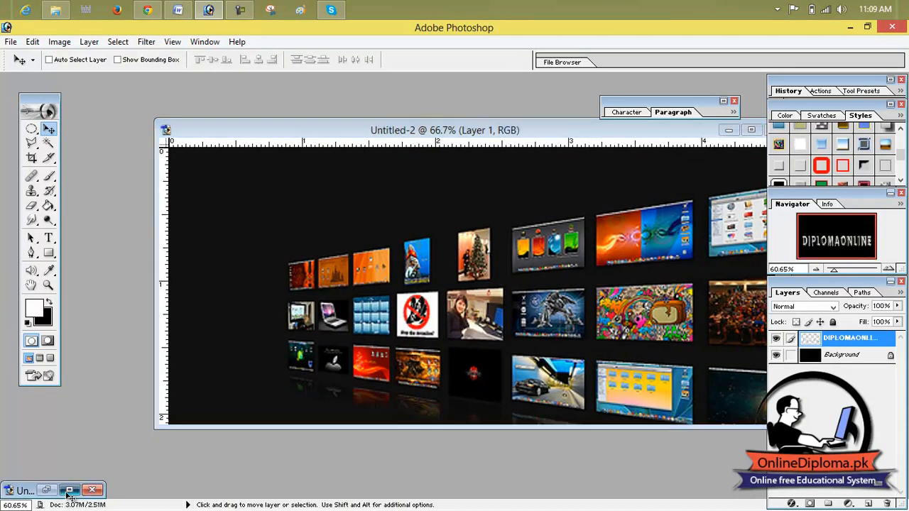
{"action": "left_click", "coordinate": [69, 490]}
{"action": "left_click_drag", "start_coordinate": [397, 361], "coordinate": [420, 345]}
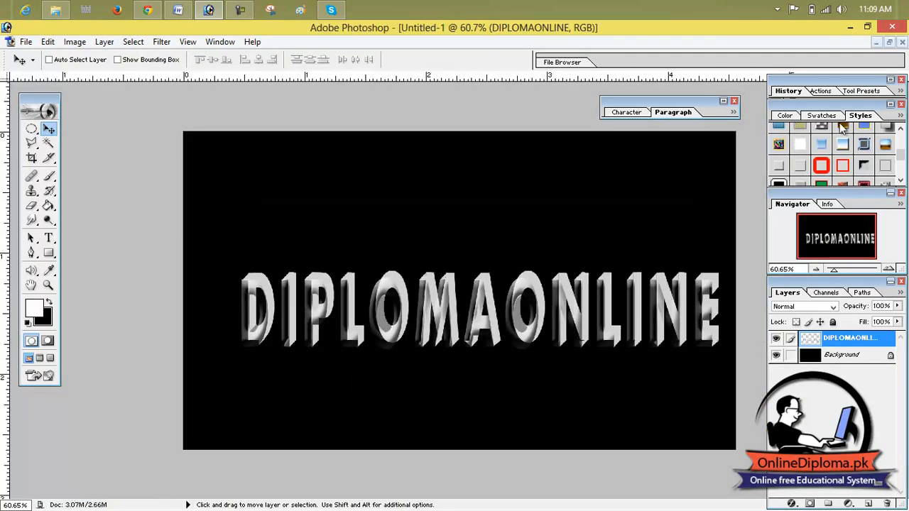
{"action": "left_click_drag", "start_coordinate": [483, 287], "coordinate": [678, 334]}
{"action": "left_click_drag", "start_coordinate": [700, 134], "coordinate": [590, 144]}
{"action": "left_click", "coordinate": [641, 140]}
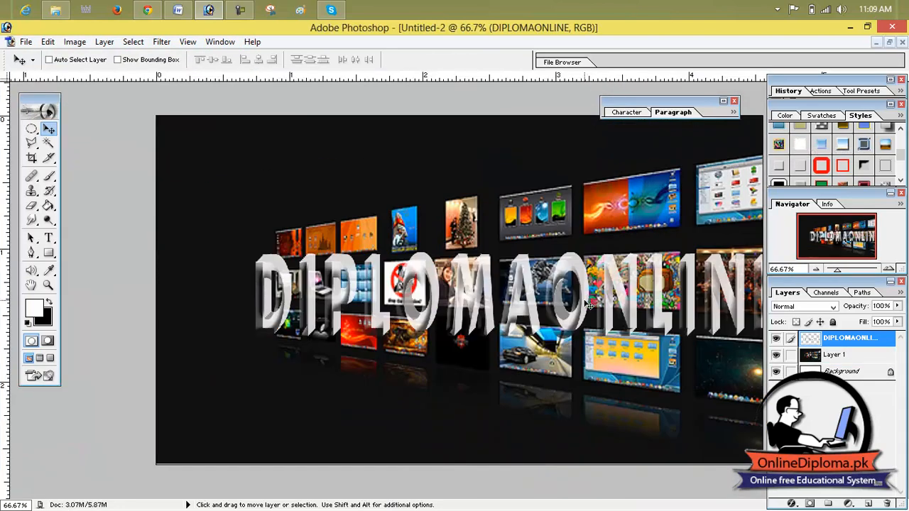
{"action": "left_click_drag", "start_coordinate": [583, 302], "coordinate": [505, 429]}
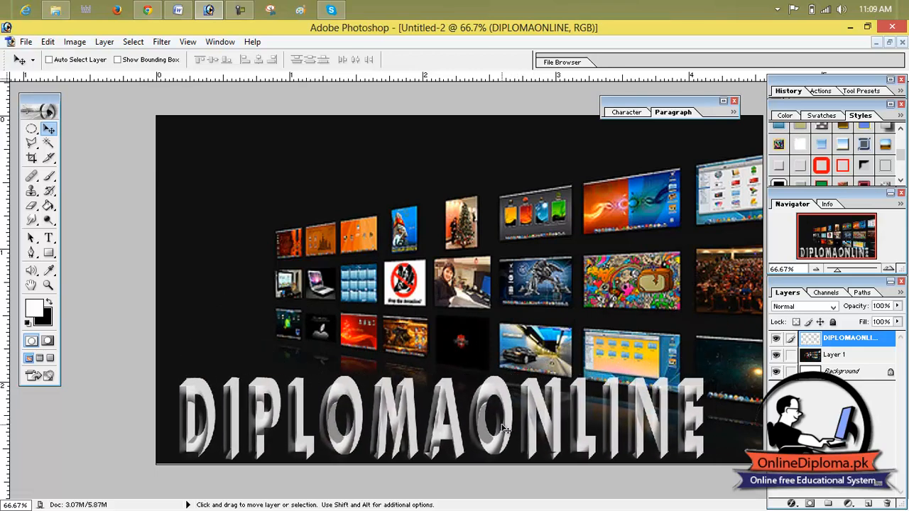
Scale the DIPLOMAONLINE text layer to 108.4% width and 146.9% height, extending it upward and to the right, and apply the transform.
{"action": "key", "text": "ctrl+t"}
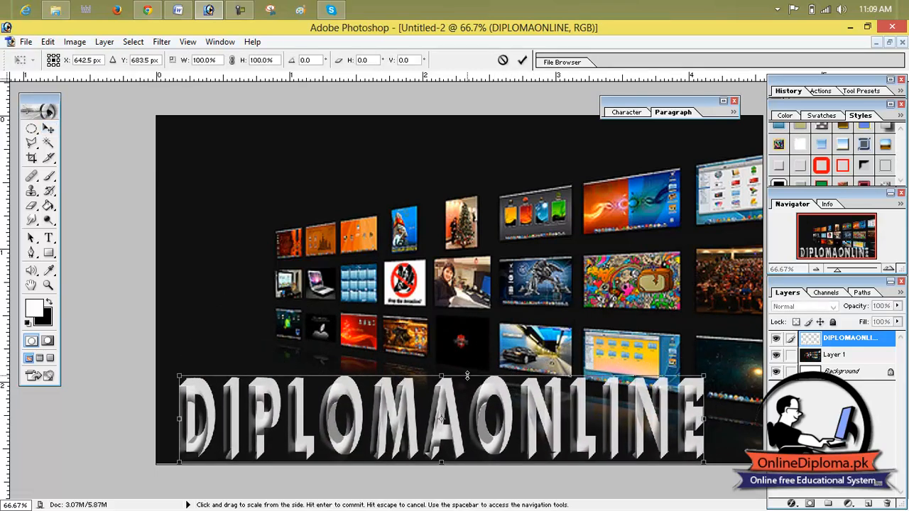
{"action": "left_click_drag", "start_coordinate": [442, 376], "coordinate": [443, 336]}
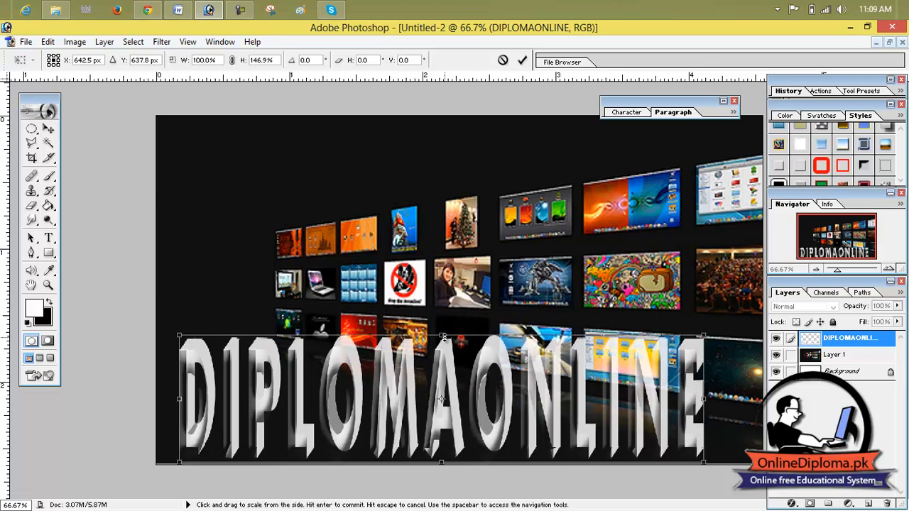
{"action": "left_click_drag", "start_coordinate": [703, 394], "coordinate": [748, 399]}
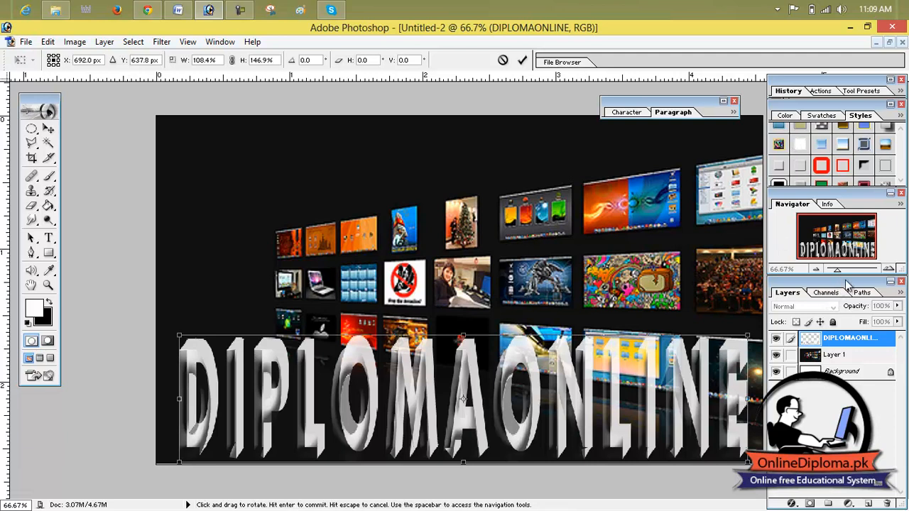
{"action": "left_click", "coordinate": [522, 61]}
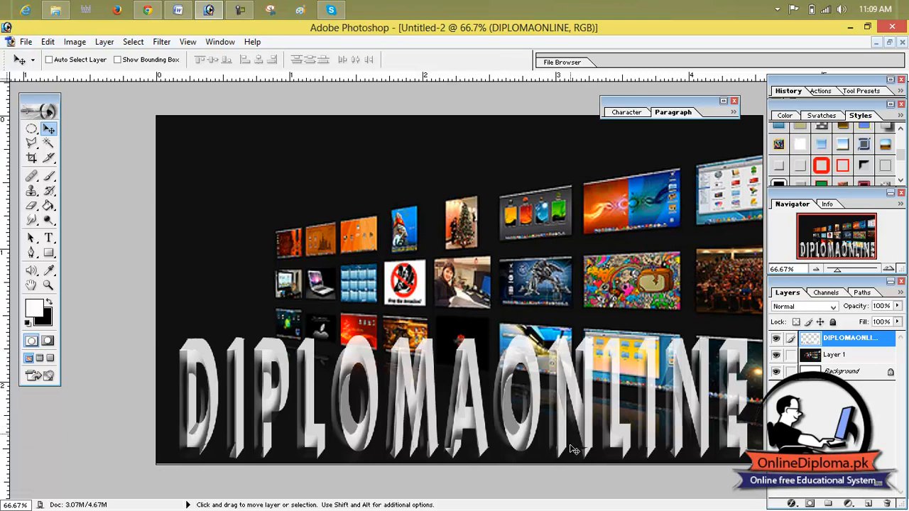
Scale the DIPLOMAONLINE text to 52.4% width and 51.7% height in the picture's lower-left corner, and switch to the Lesson 48 Word document.
{"action": "key", "text": "ctrl+t"}
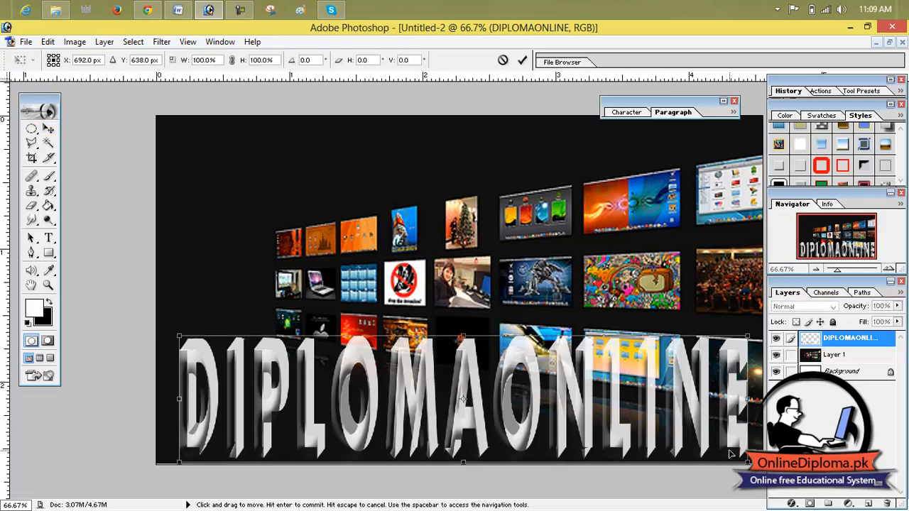
{"action": "left_click_drag", "start_coordinate": [748, 463], "coordinate": [461, 400]}
{"action": "left_click_drag", "start_coordinate": [411, 371], "coordinate": [467, 419]}
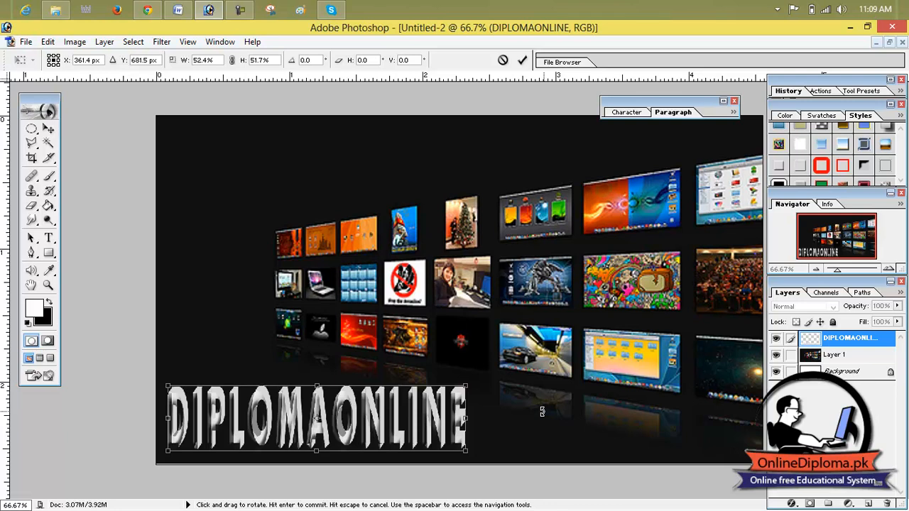
{"action": "left_click", "coordinate": [850, 27]}
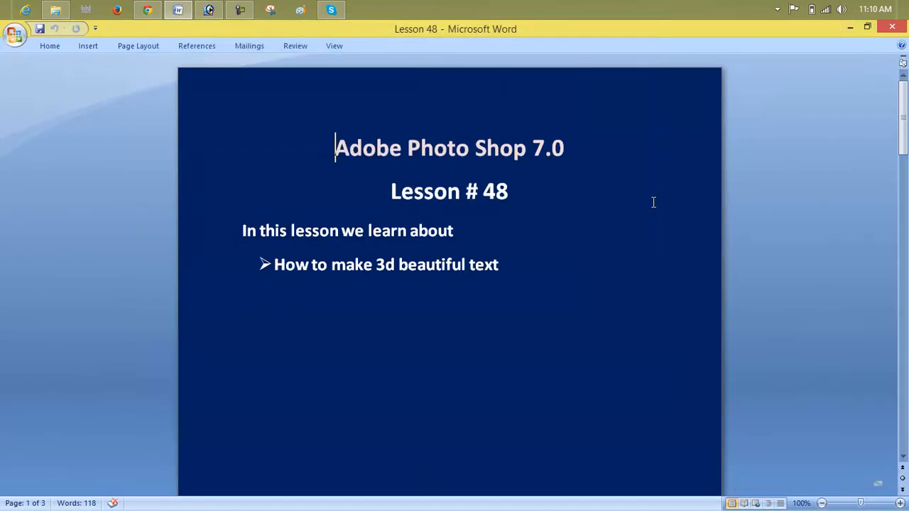